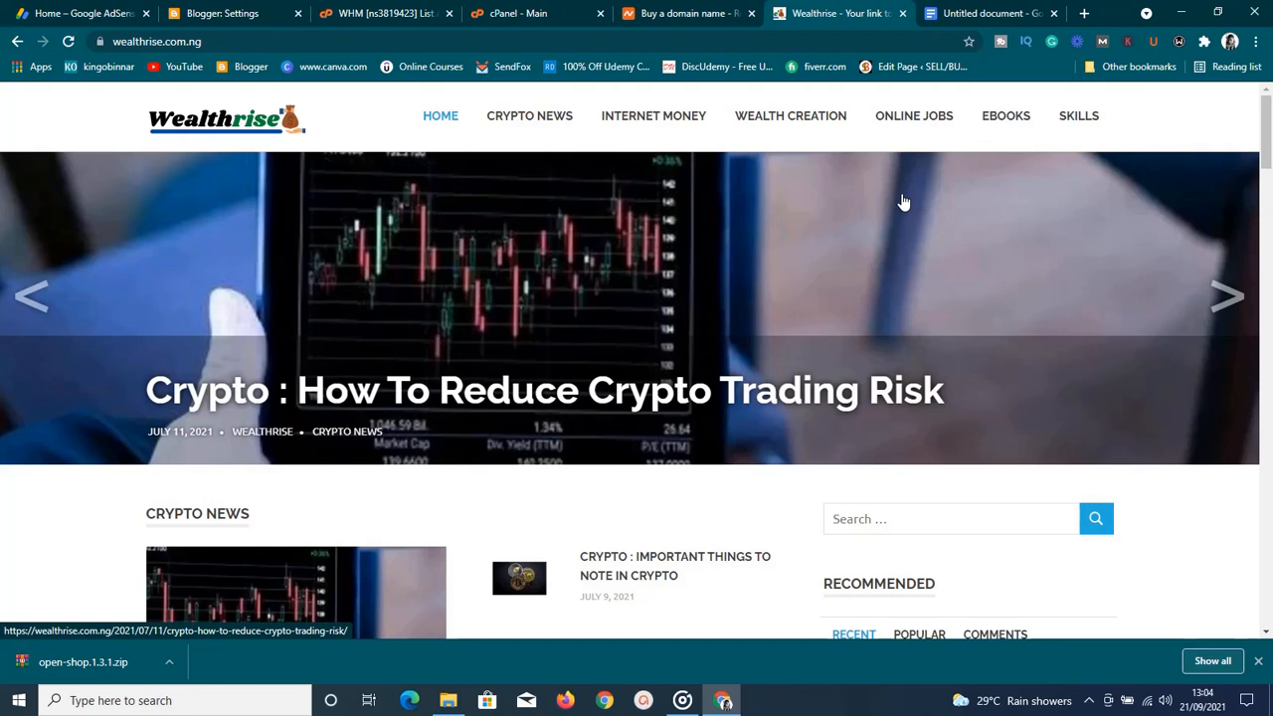
Scroll through the Wealthrise homepage posts and advance the slider several posts
scroll(903, 202, "down", 4)
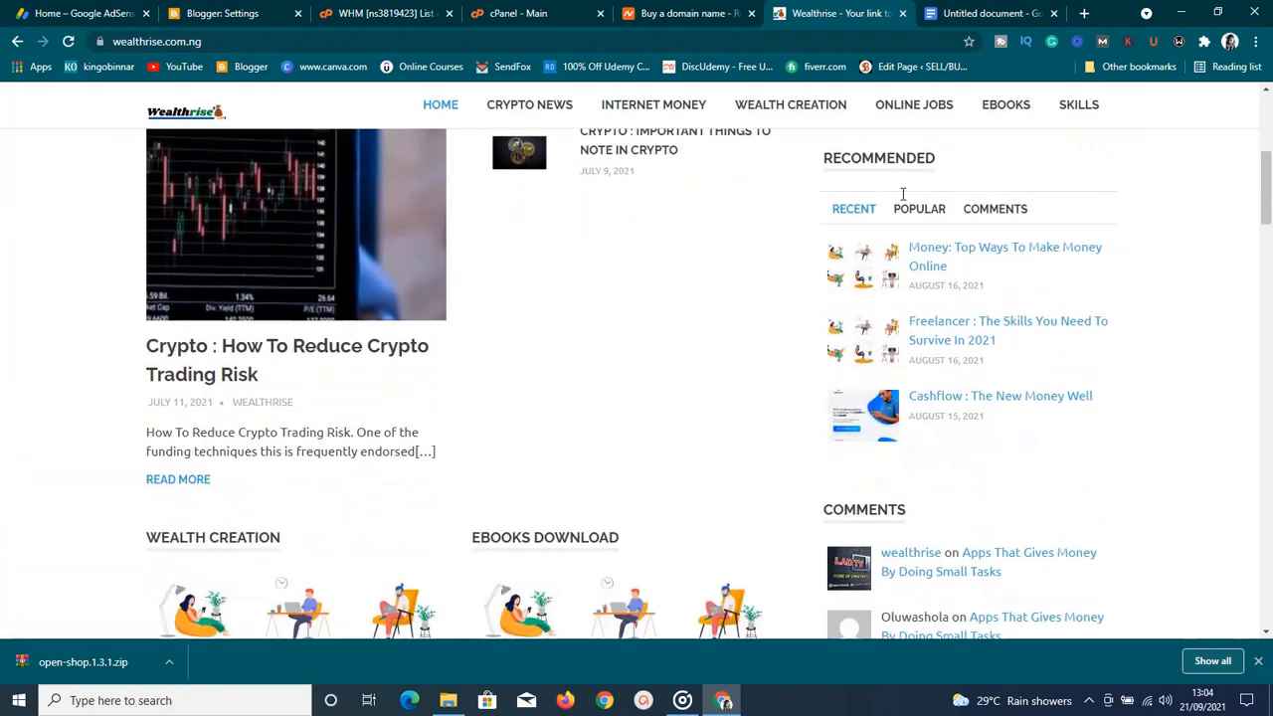
scroll(903, 194, "down", 7)
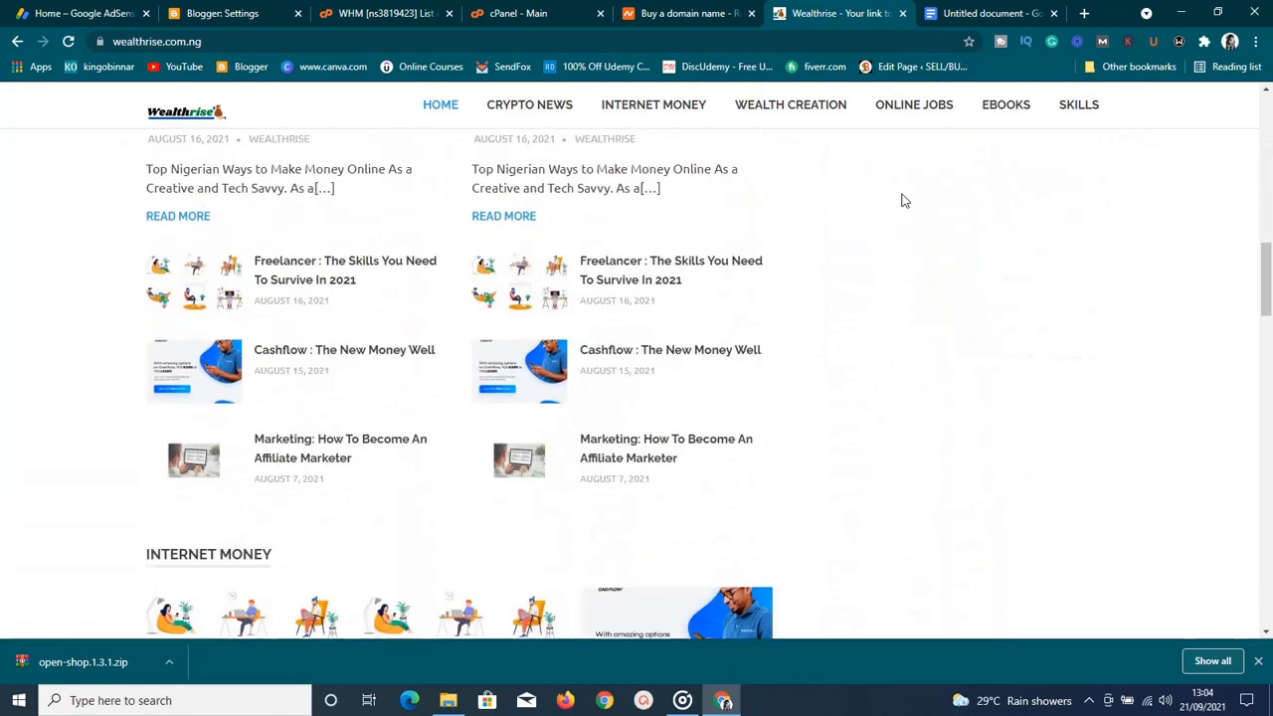
scroll(903, 201, "up", 8)
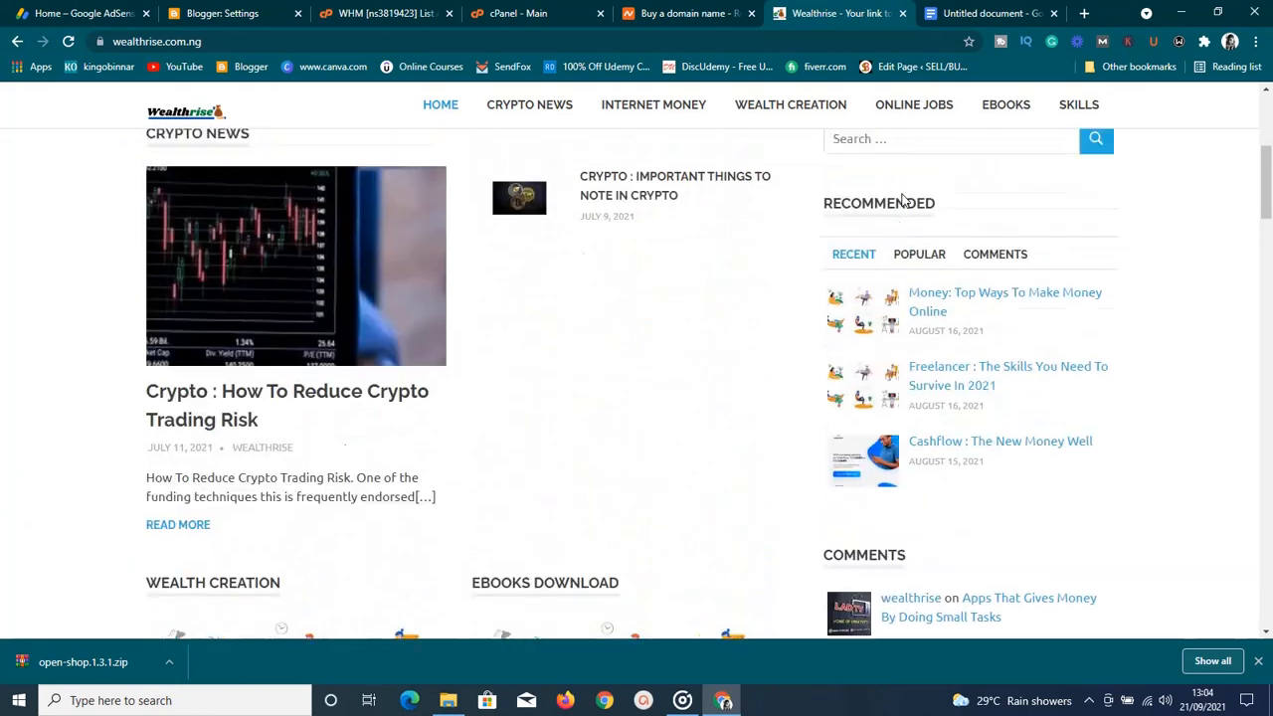
scroll(903, 200, "up", 4)
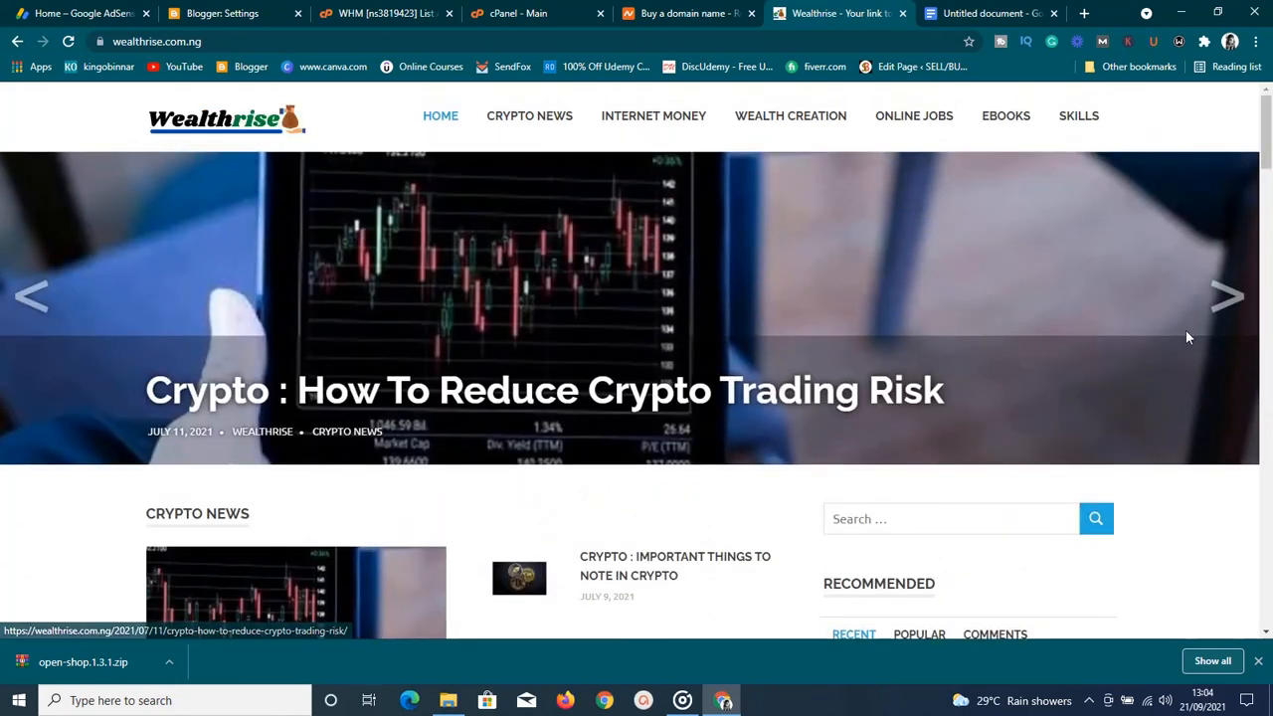
left_click(1217, 319)
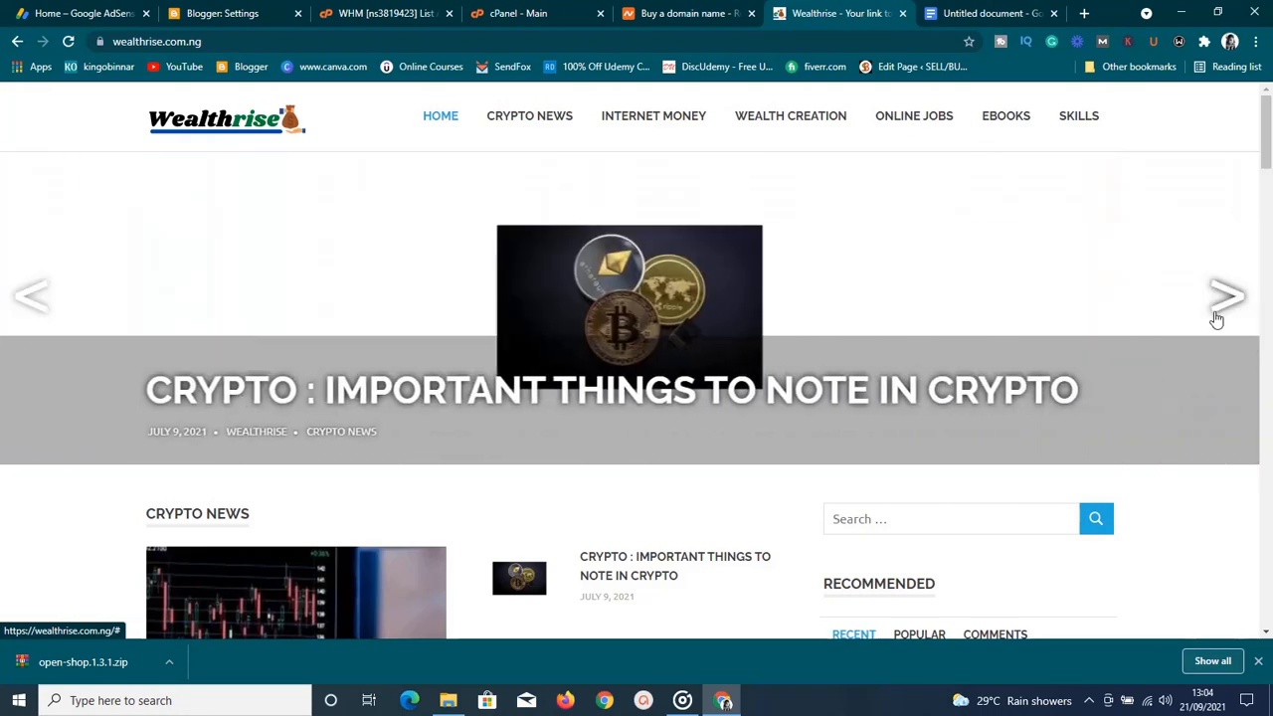
left_click(1216, 318)
left_click(1216, 318)
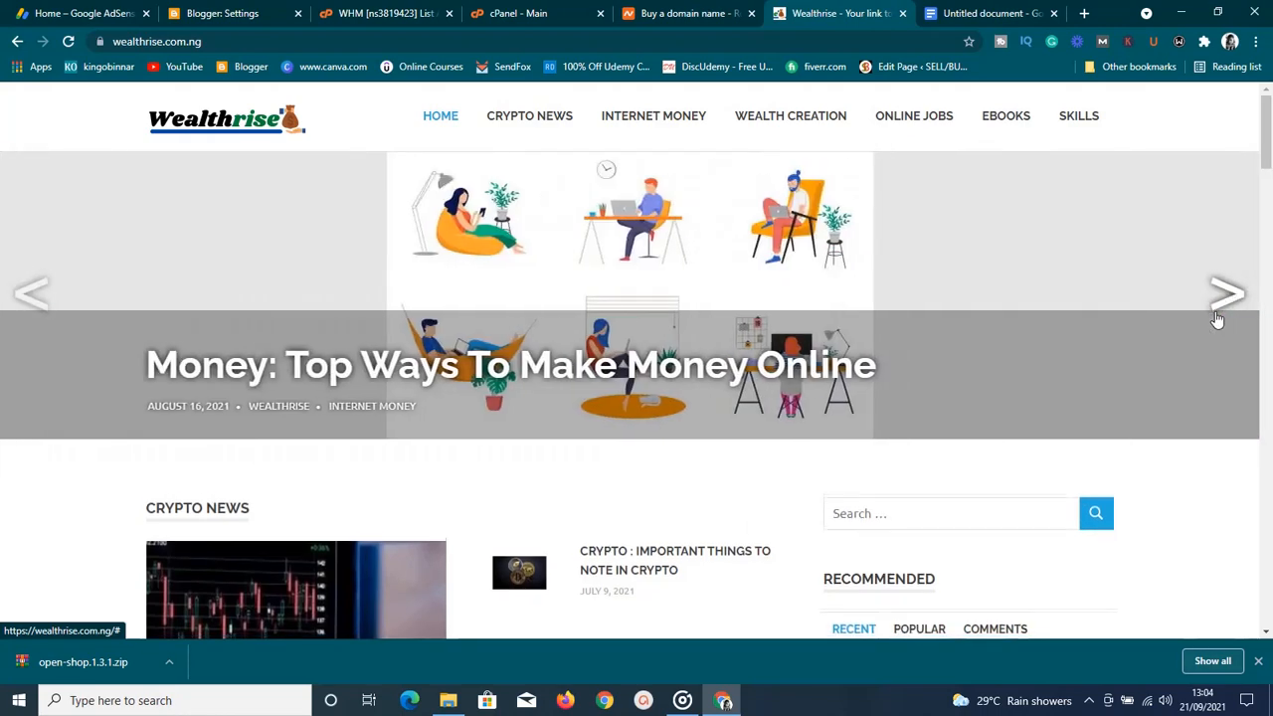
Advance the slider to the Freelancer and Cashflow posts, then view the WordPress outline document
scroll(1216, 318, "down", 1)
left_click(1224, 288)
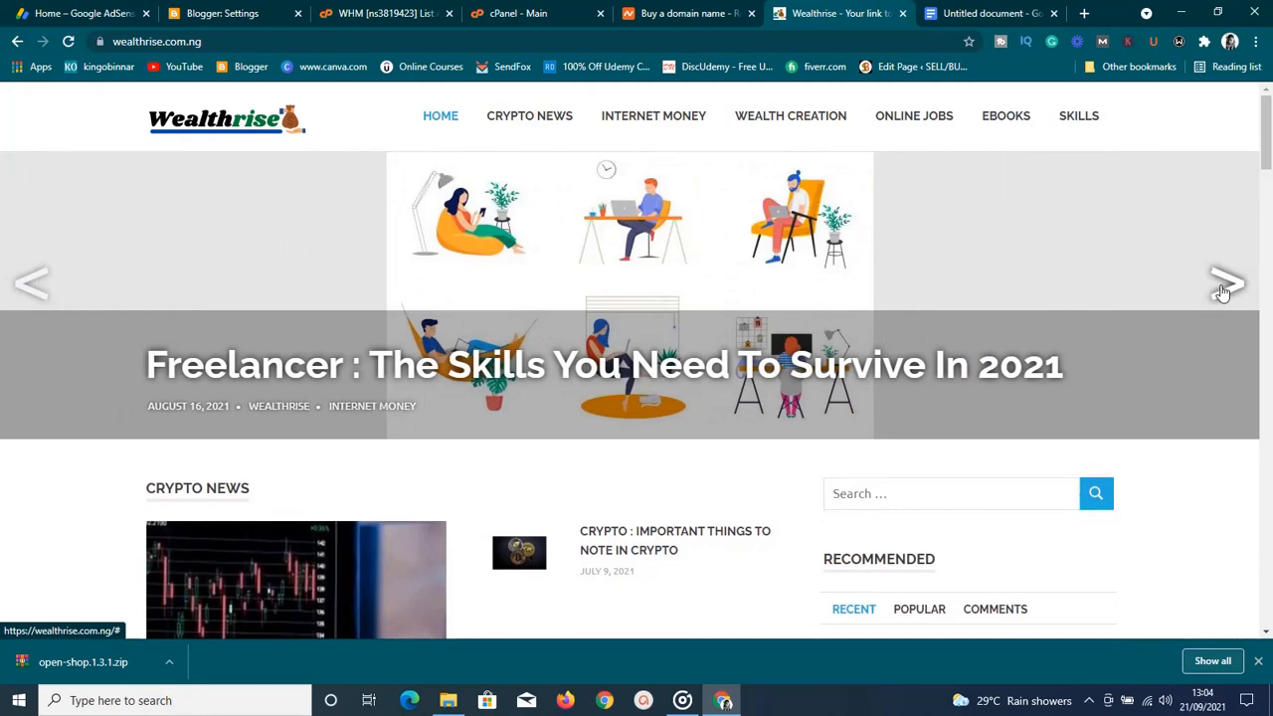
left_click(1223, 291)
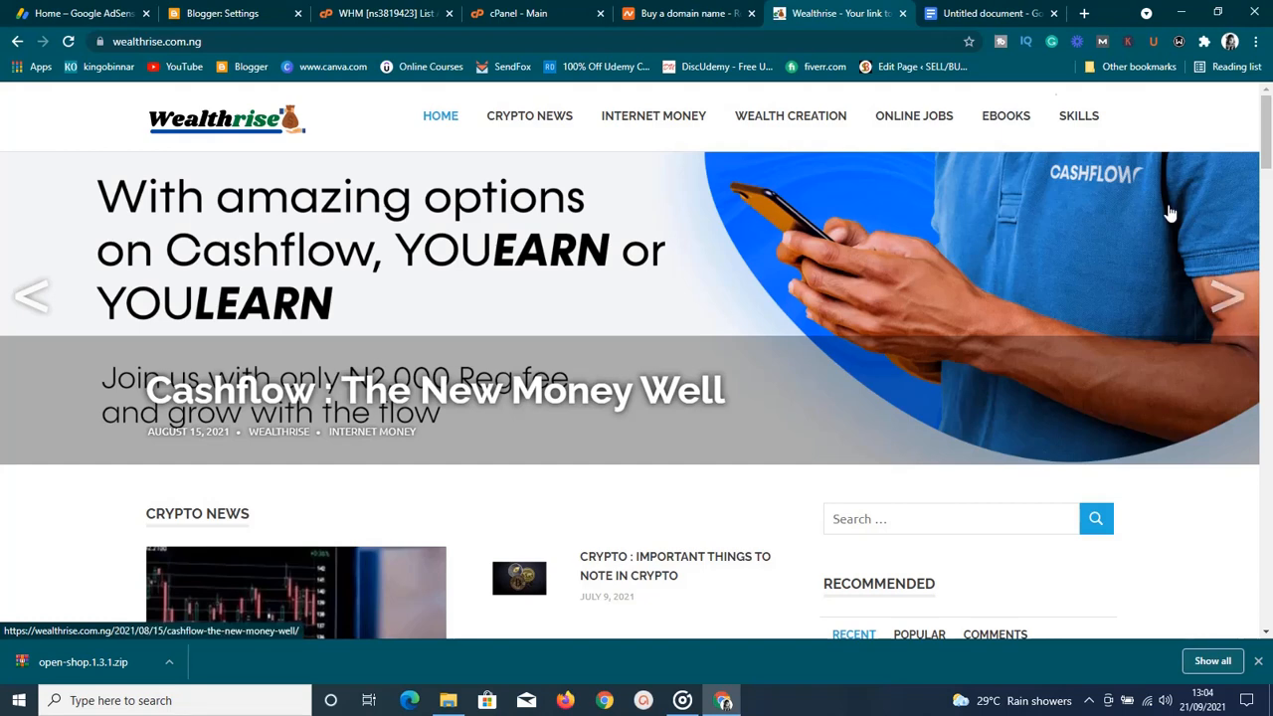
left_click(961, 10)
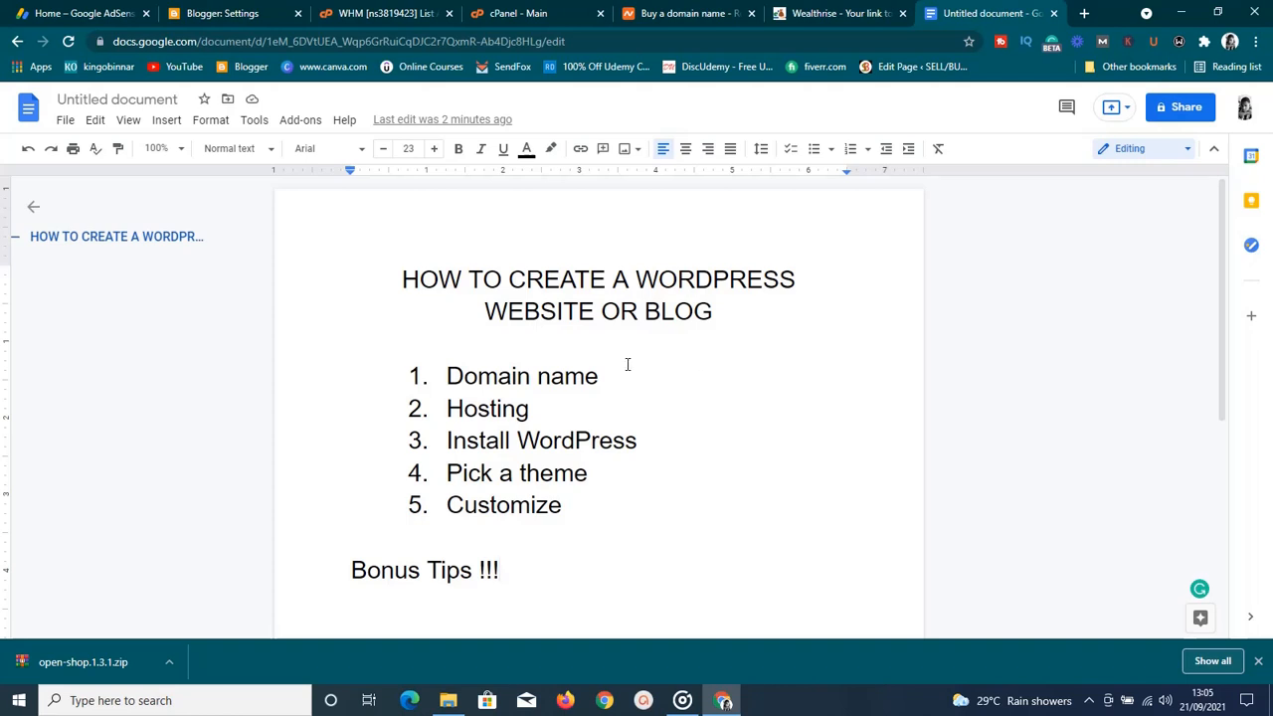
Switch to the Namecheap 'Buy a domain name' page
left_click(676, 16)
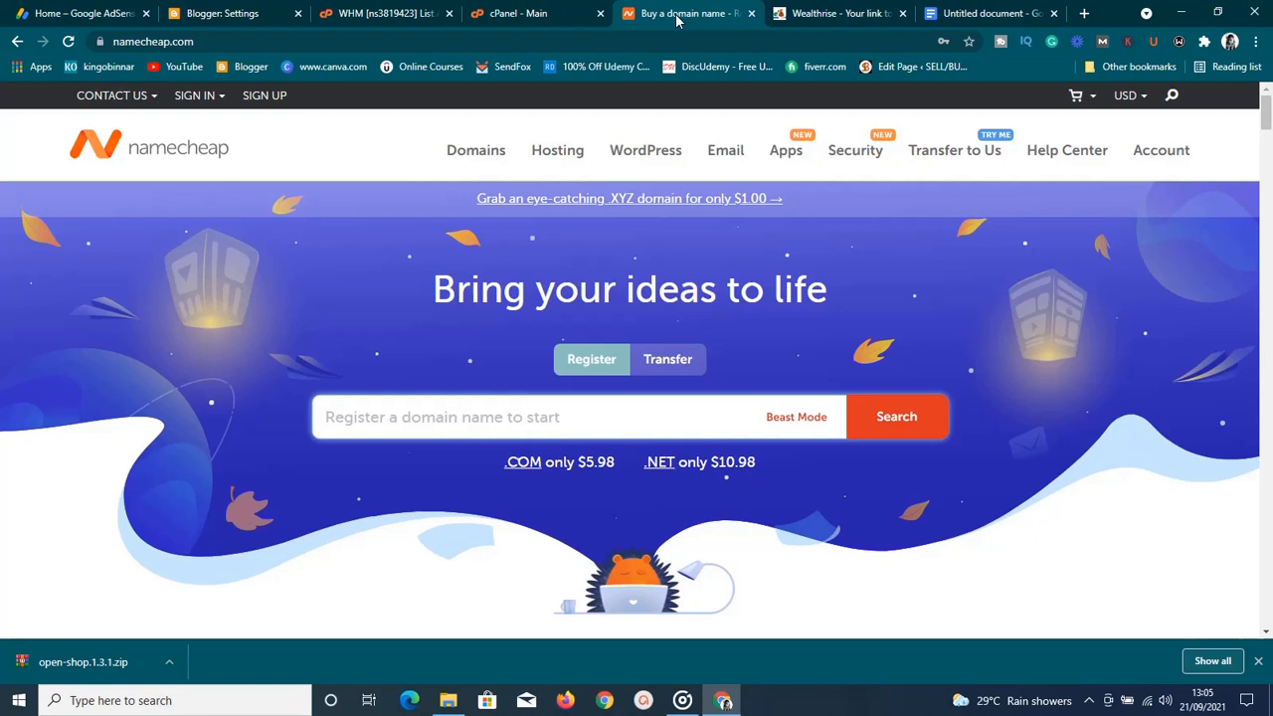
Search Namecheap for hddhdhdh.com, confirm it's available at $9.48/yr, and return to the outline
left_click(499, 426)
left_click(491, 426)
type("hddhdhdh")
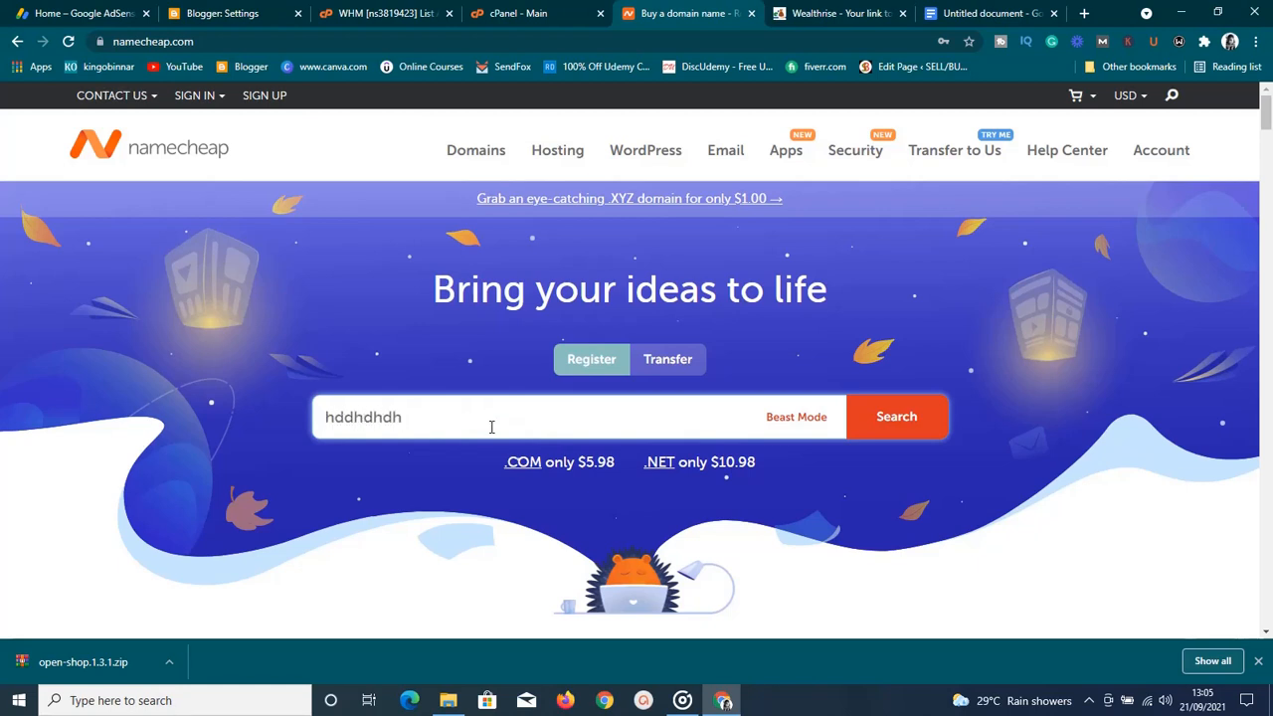
type(".com")
left_click(874, 438)
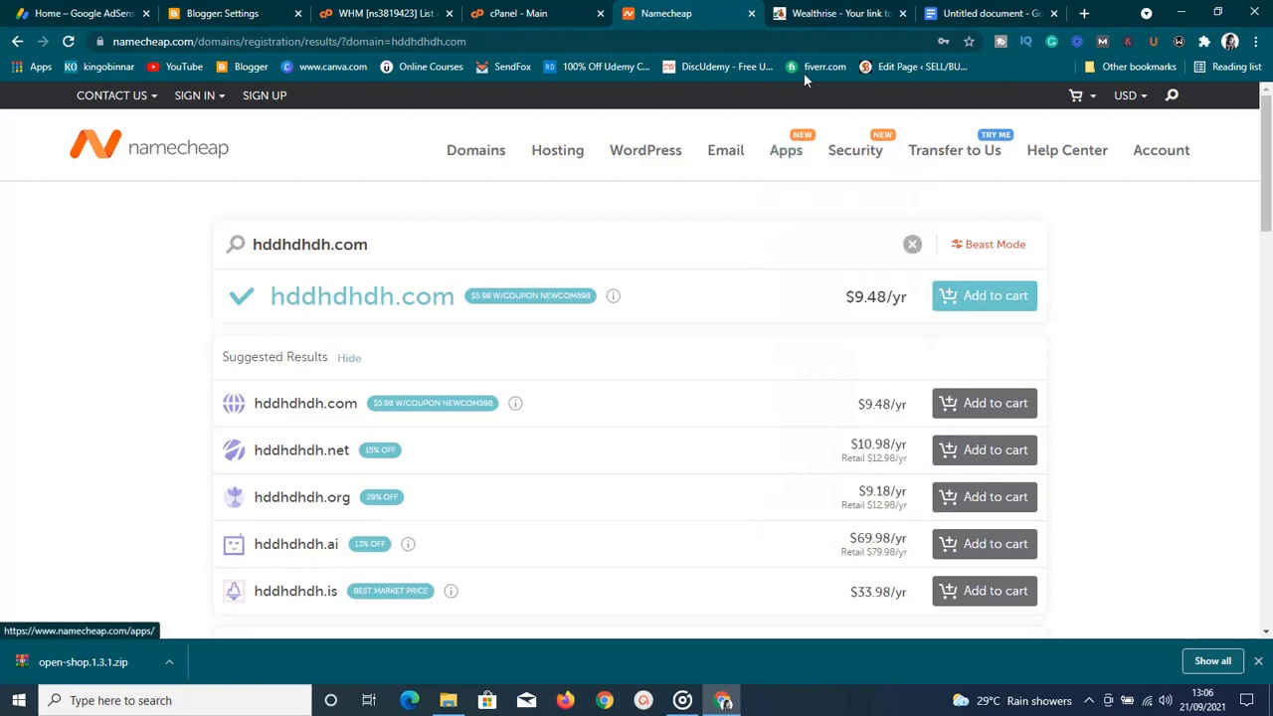
left_click(991, 13)
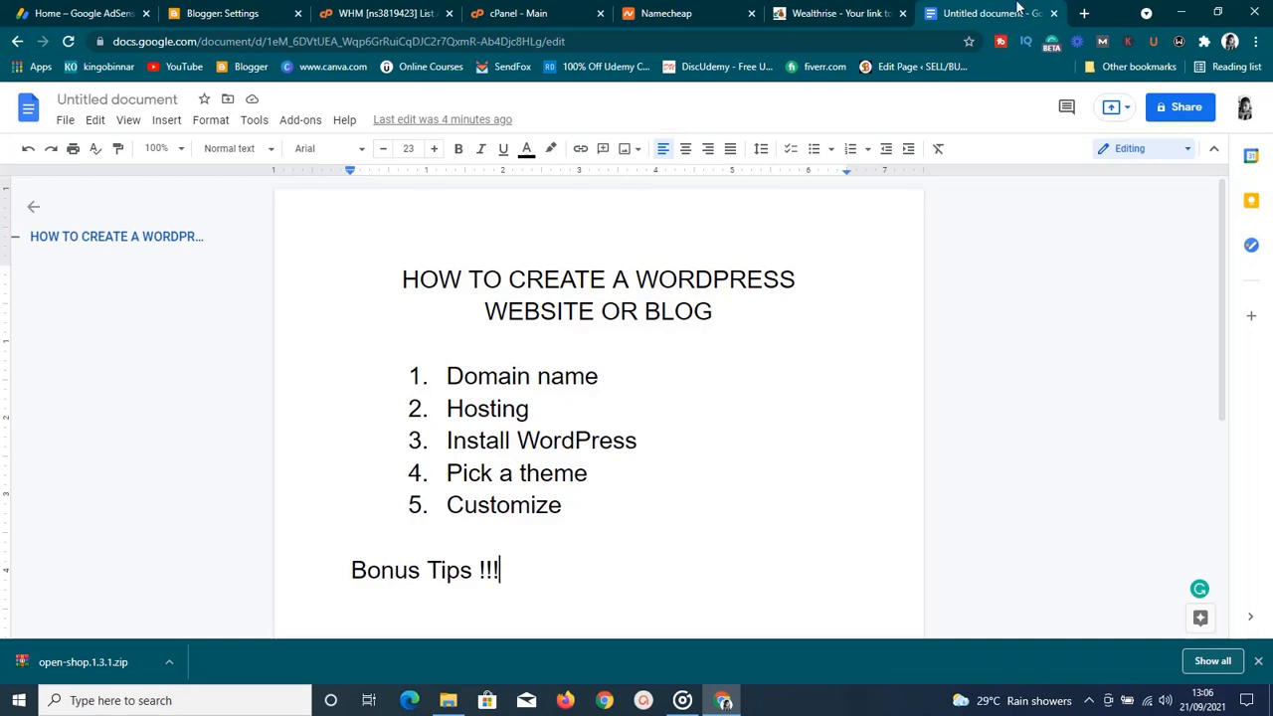
Load kinslic.com in a new browser tab
left_click(1084, 14)
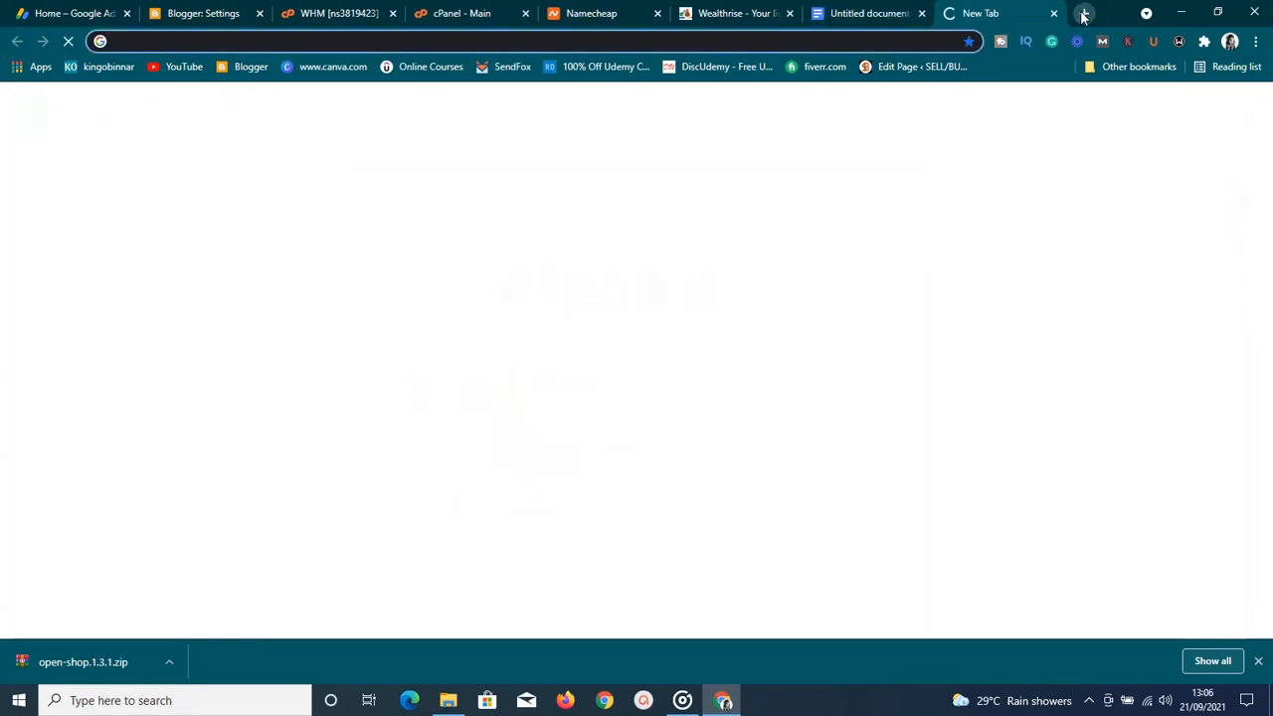
type("kins")
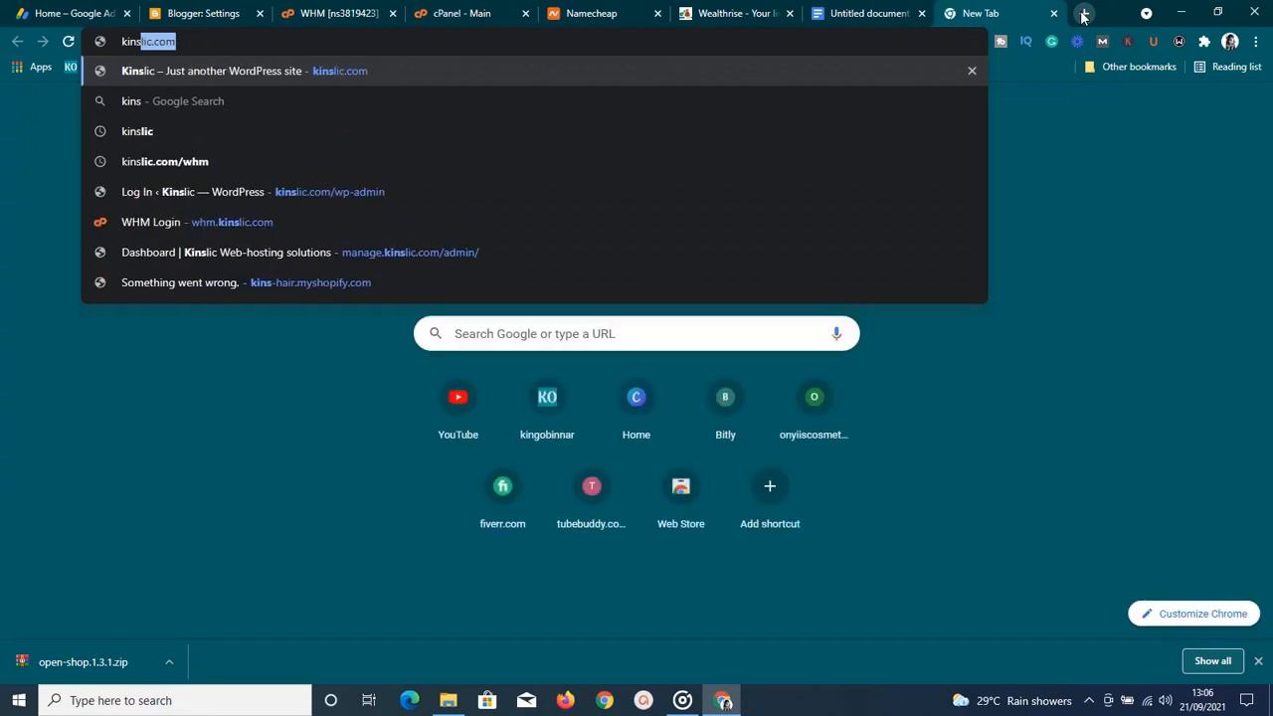
key("Return")
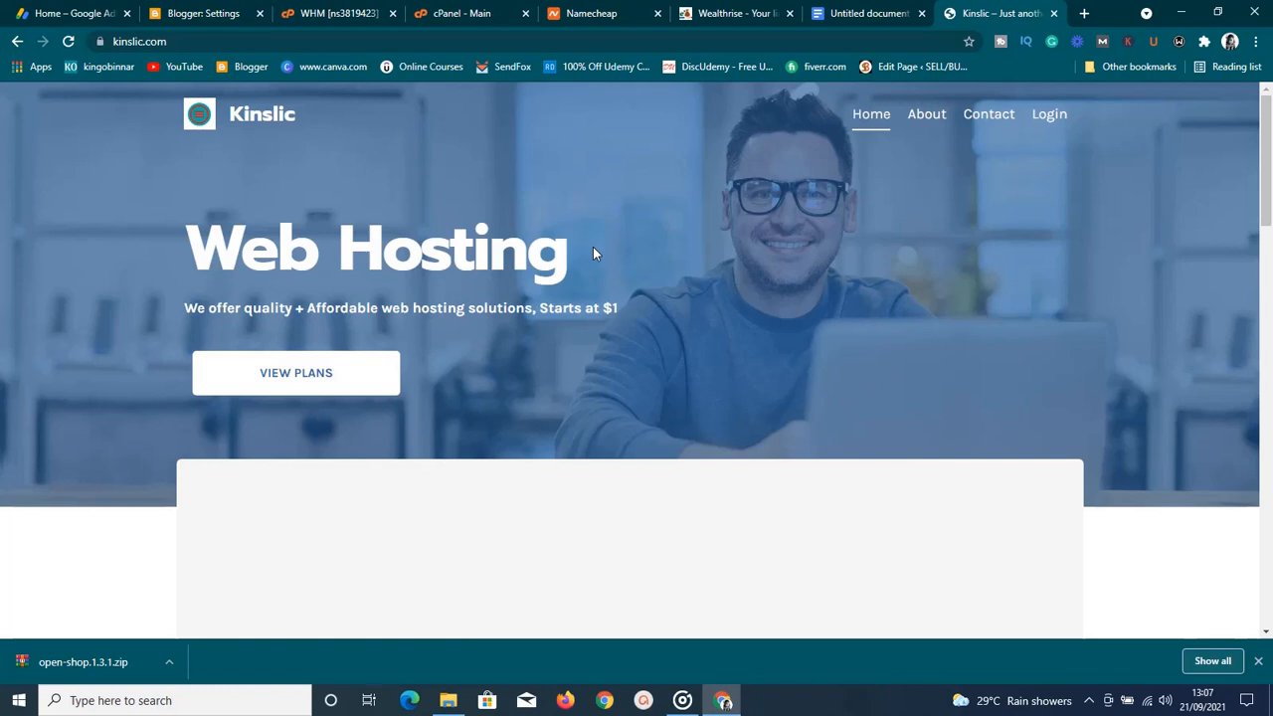
View the Cpanel Hosting plans under Hosting services: Basic, Pro and Master
scroll(593, 254, "down", 1)
scroll(592, 254, "down", 1)
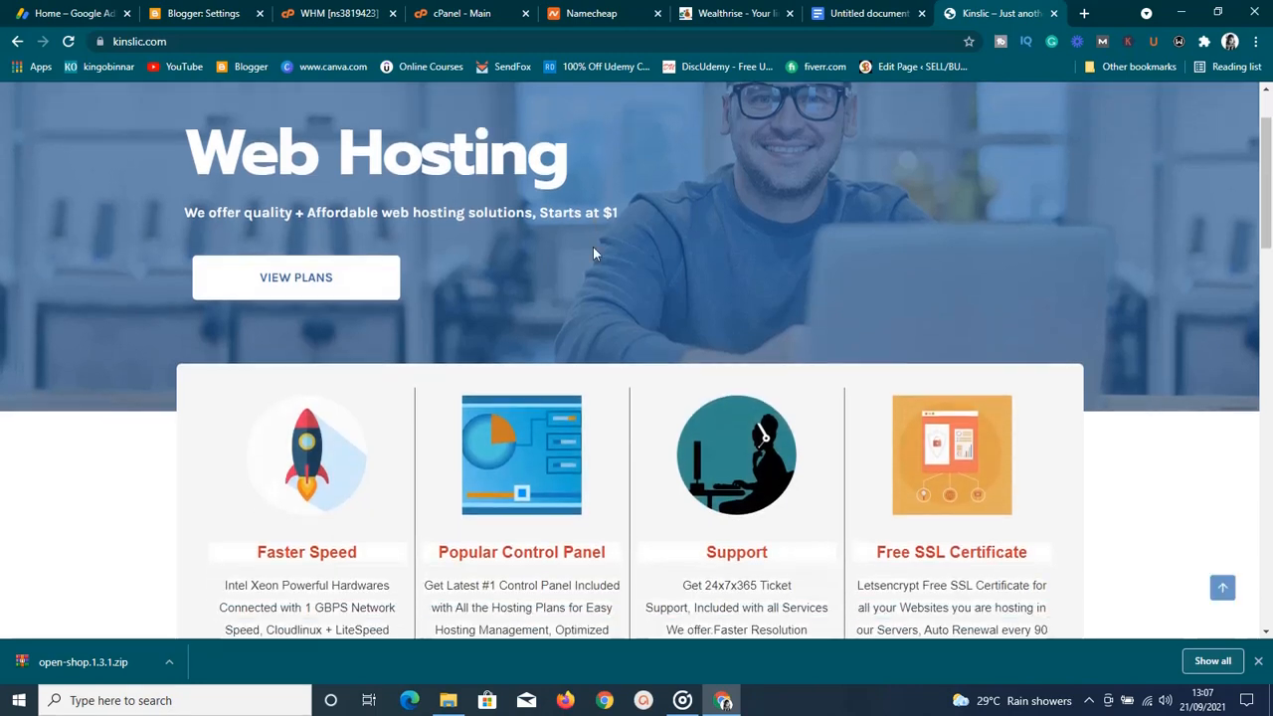
scroll(593, 254, "down", 3)
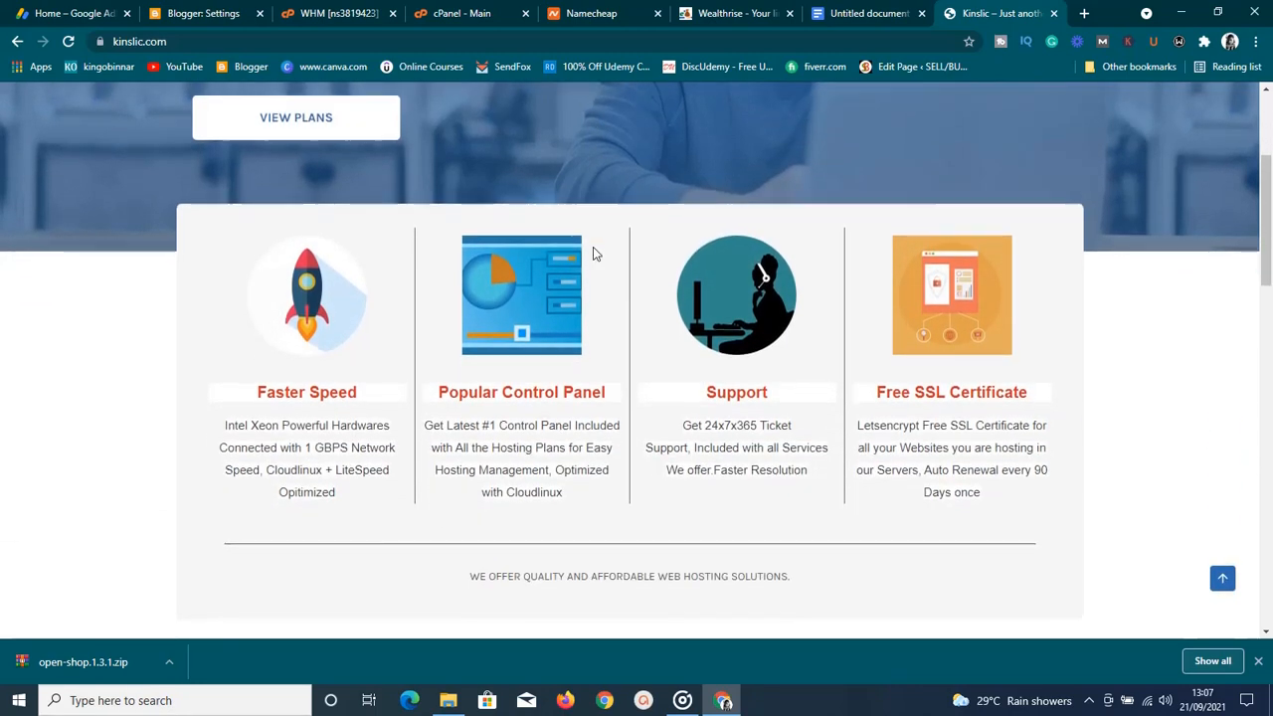
scroll(593, 254, "down", 6)
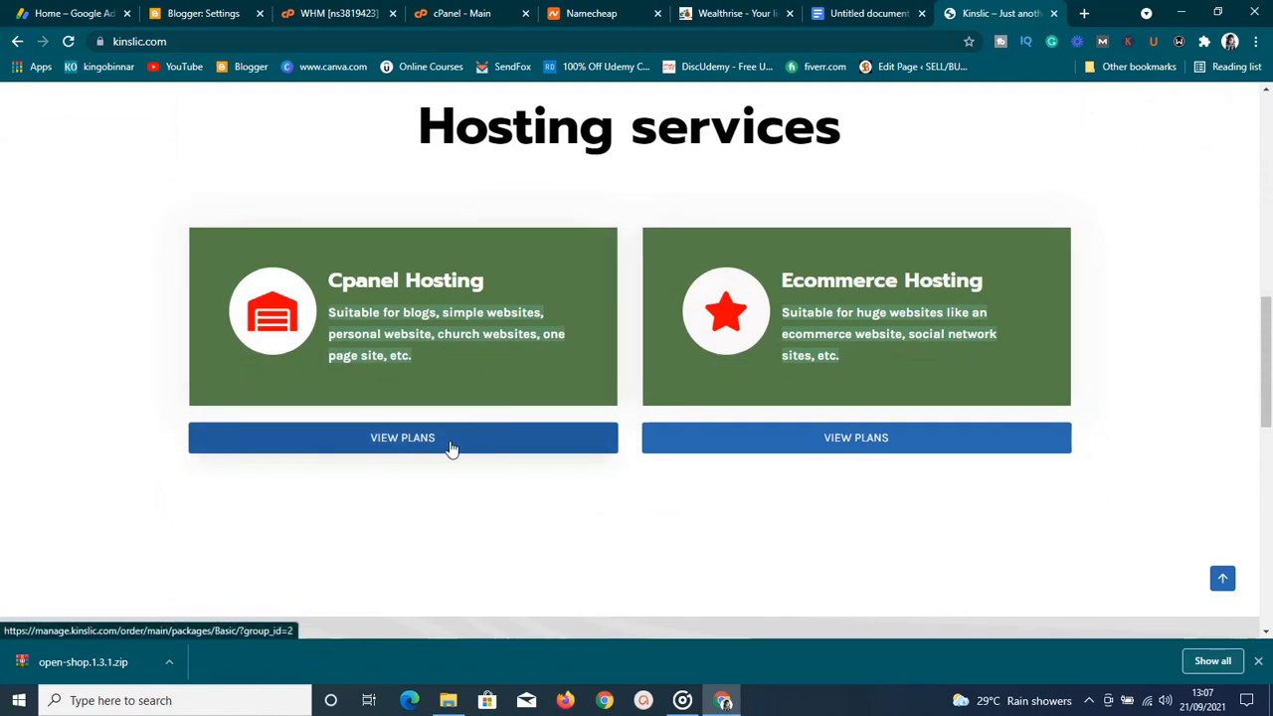
left_click(451, 449)
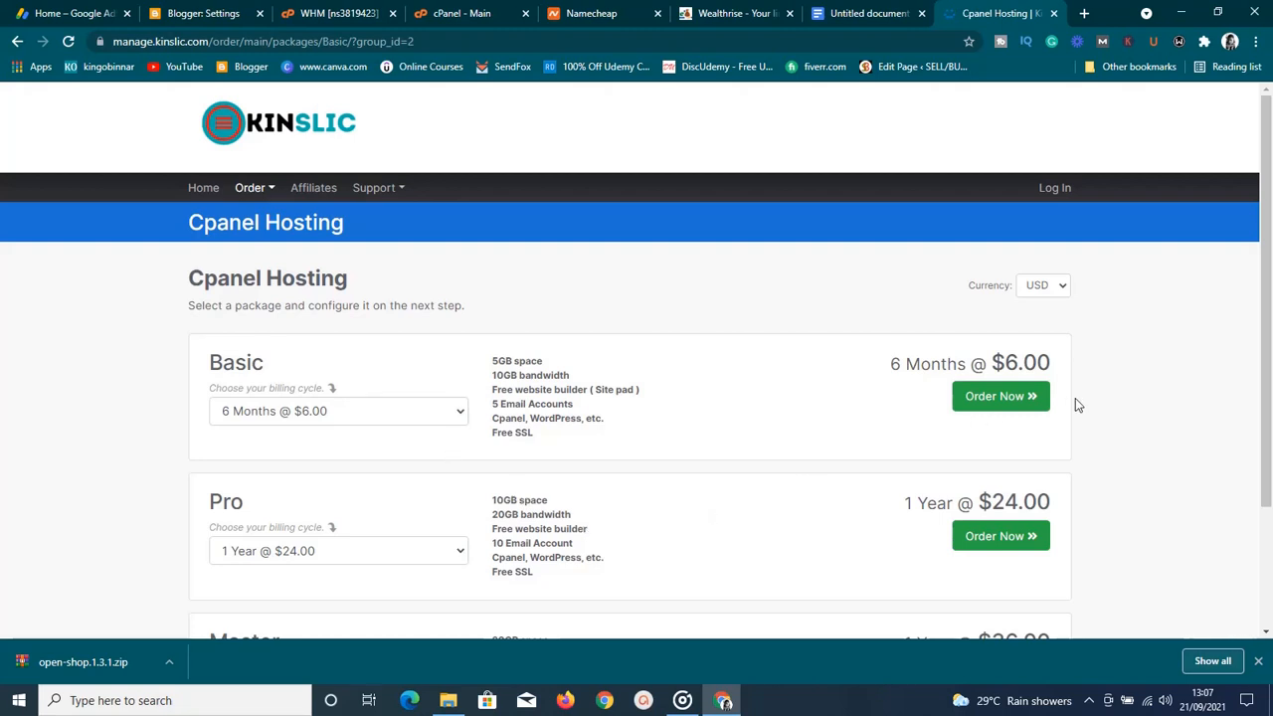
scroll(1077, 403, "down", 2)
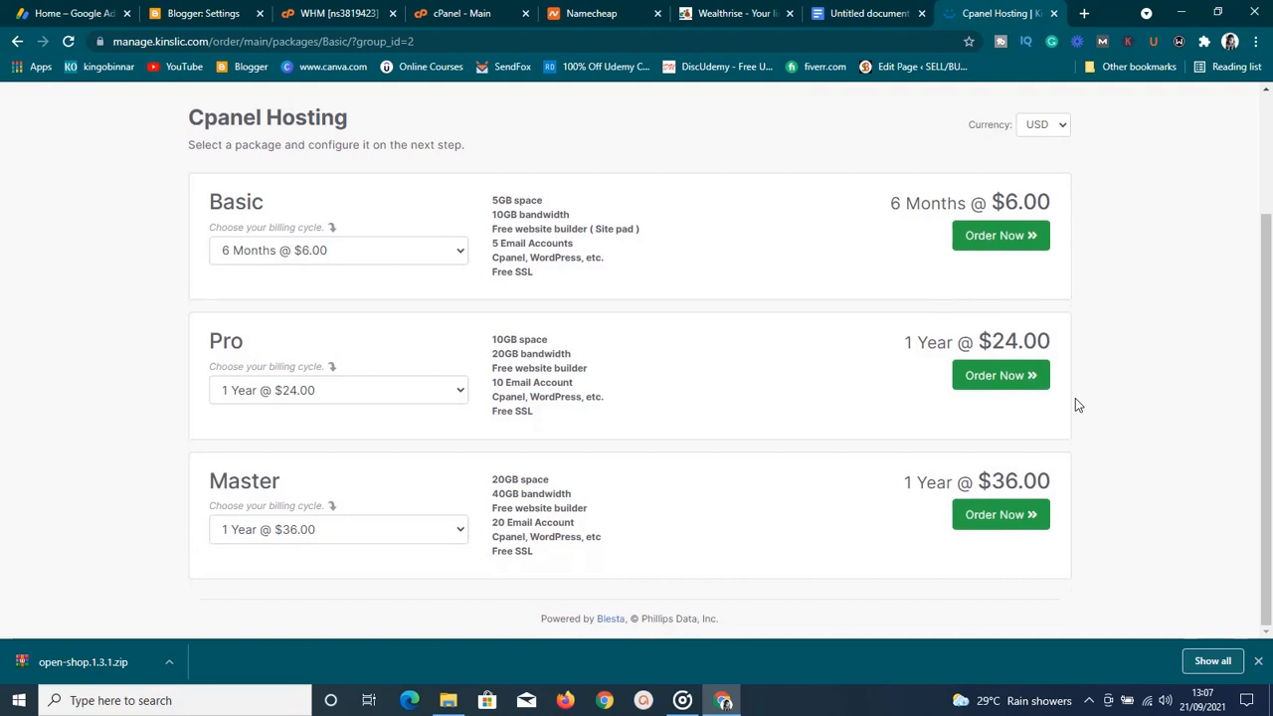
scroll(1075, 403, "up", 2)
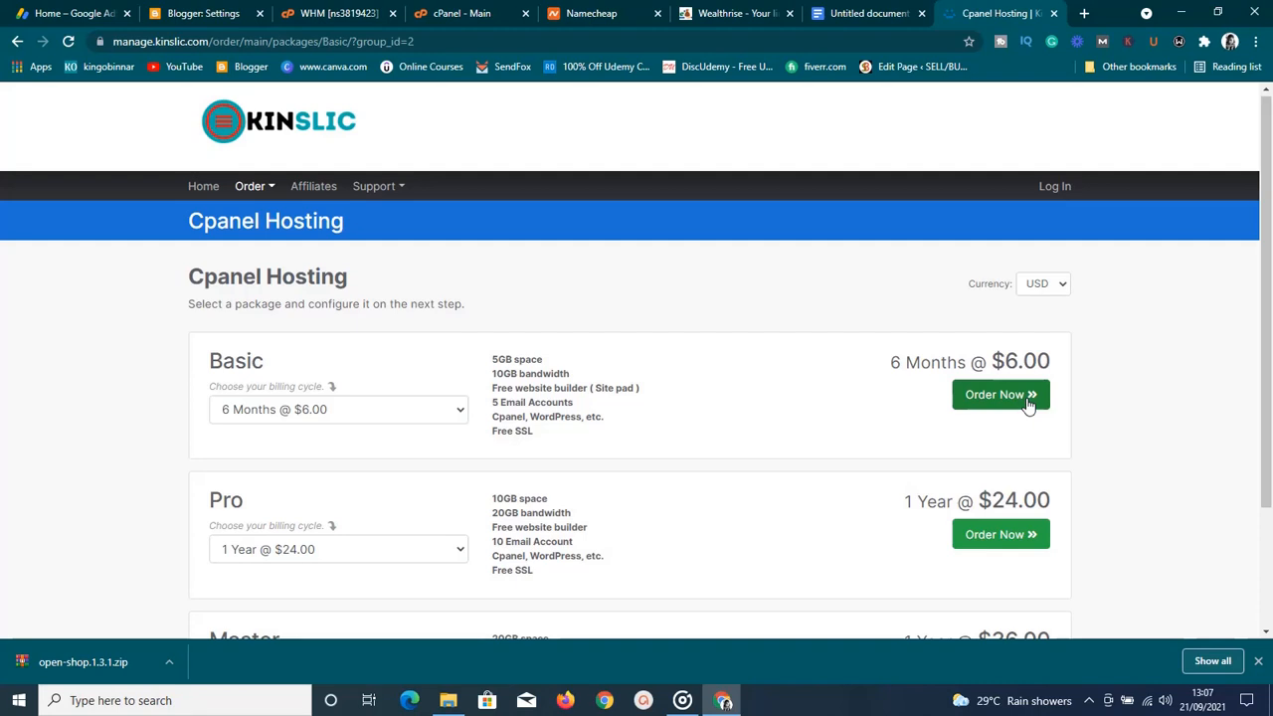
Order the Basic hosting package with the 1 Year @ $12.00 term
left_click(1010, 399)
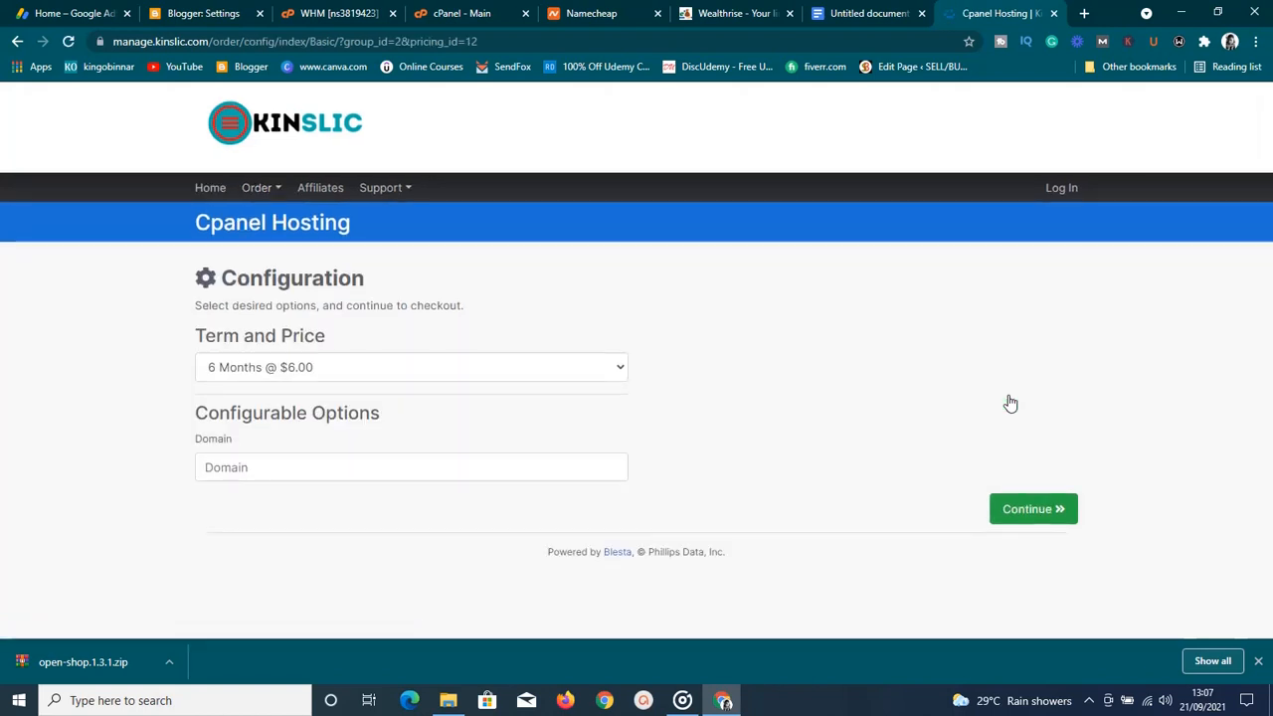
left_click(602, 367)
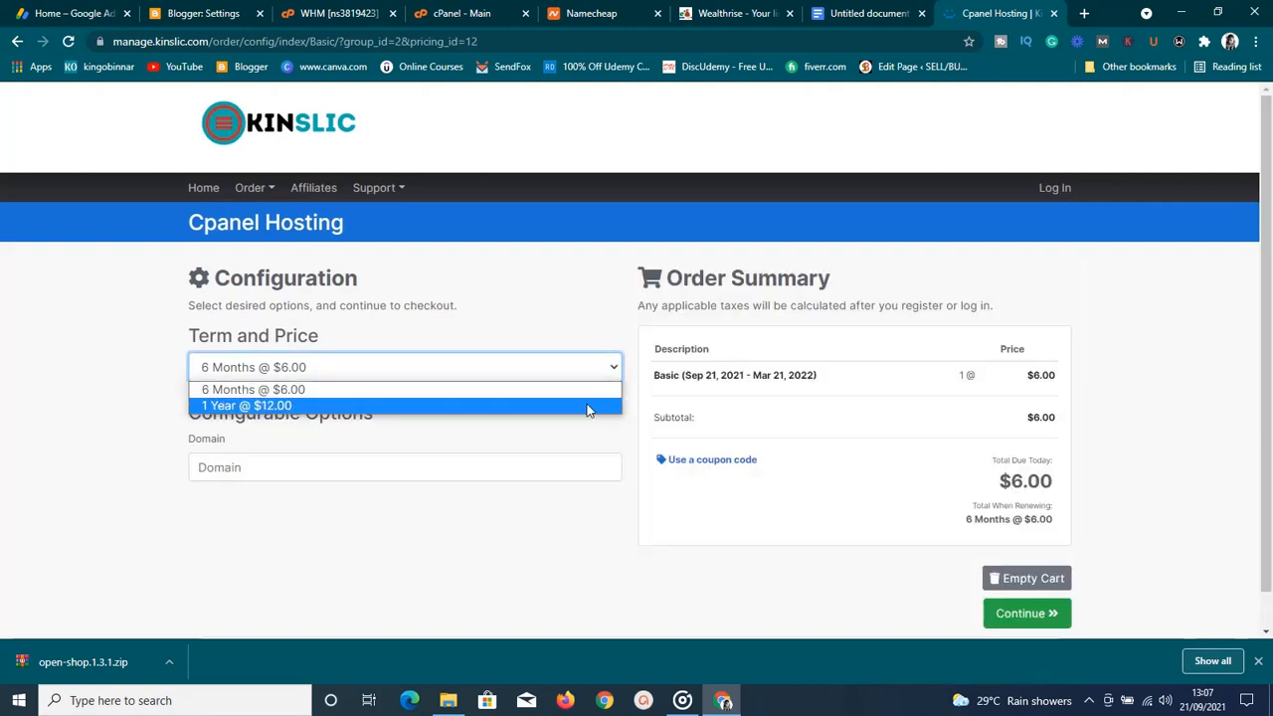
left_click(586, 405)
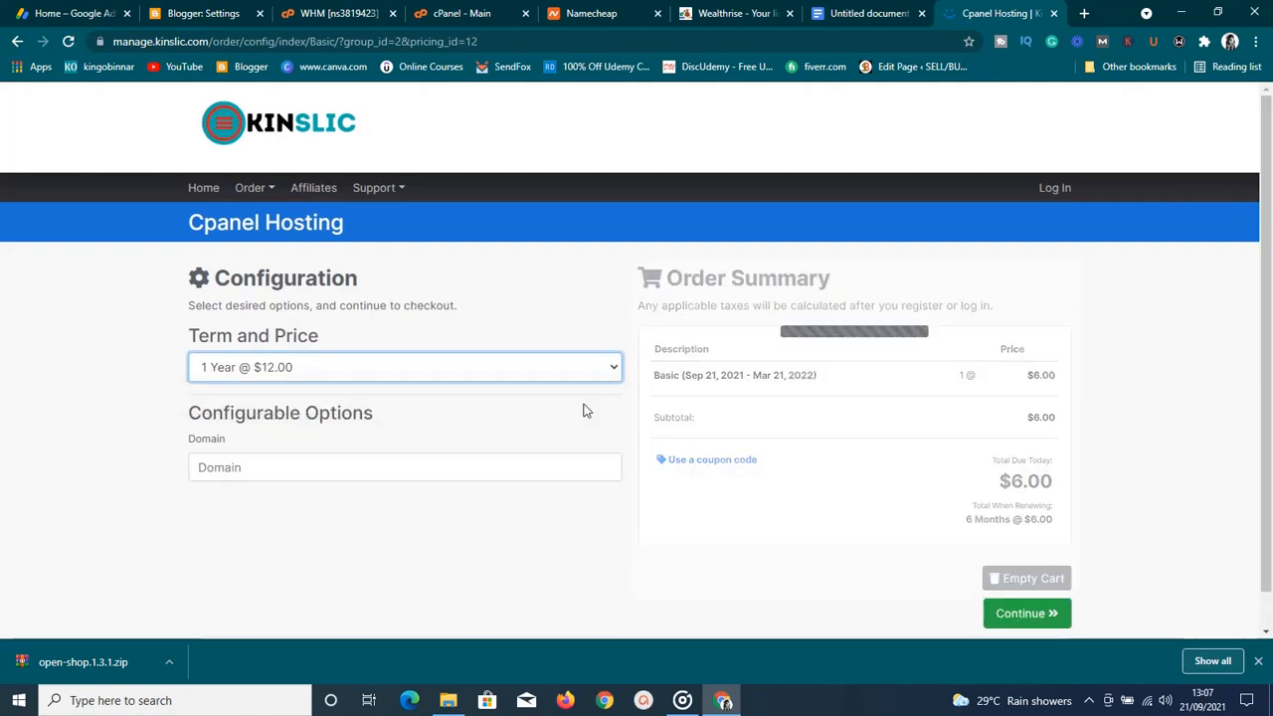
Enter ndnndndndndn.com as the order's domain
left_click(446, 471)
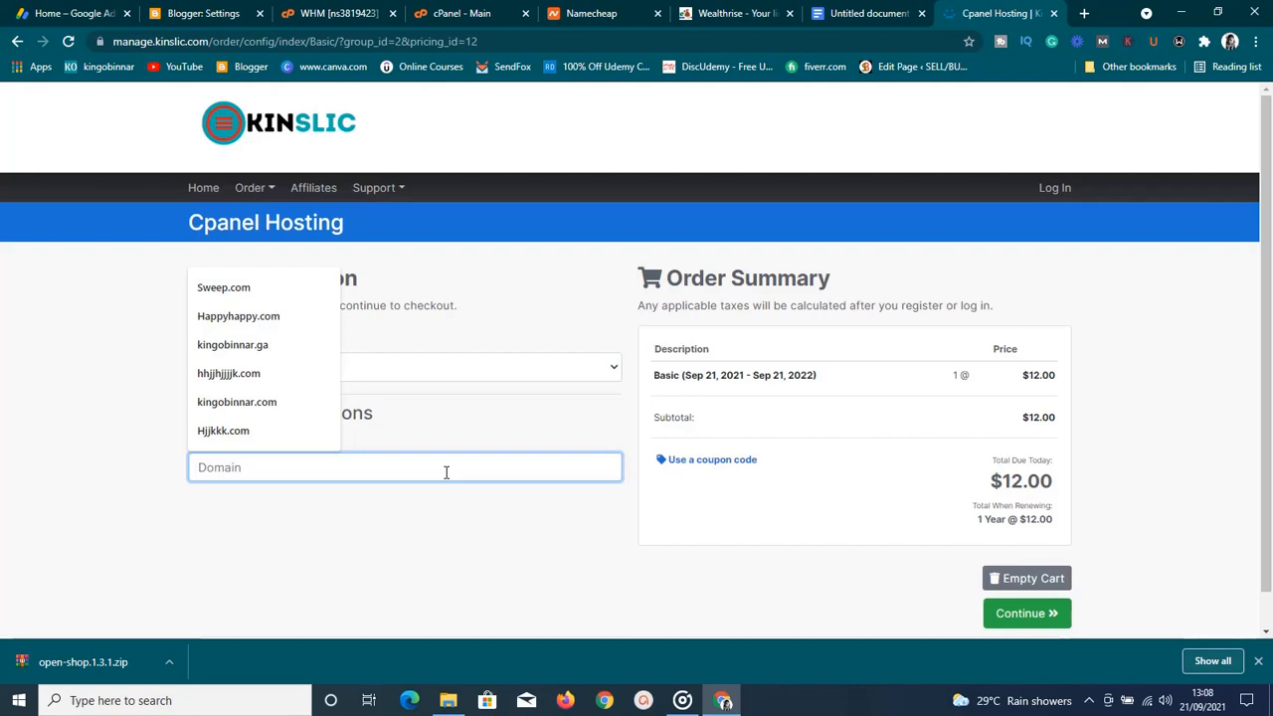
type("ndnndndndndn")
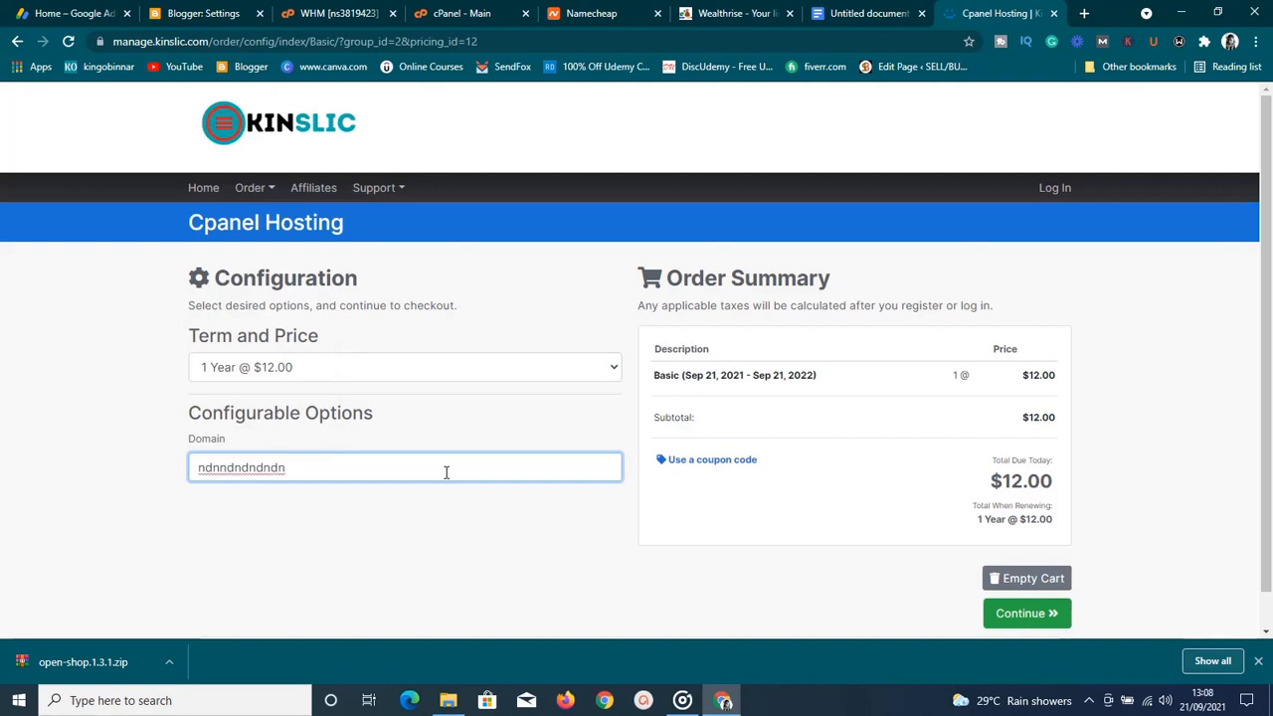
type(".com")
left_click(1127, 442)
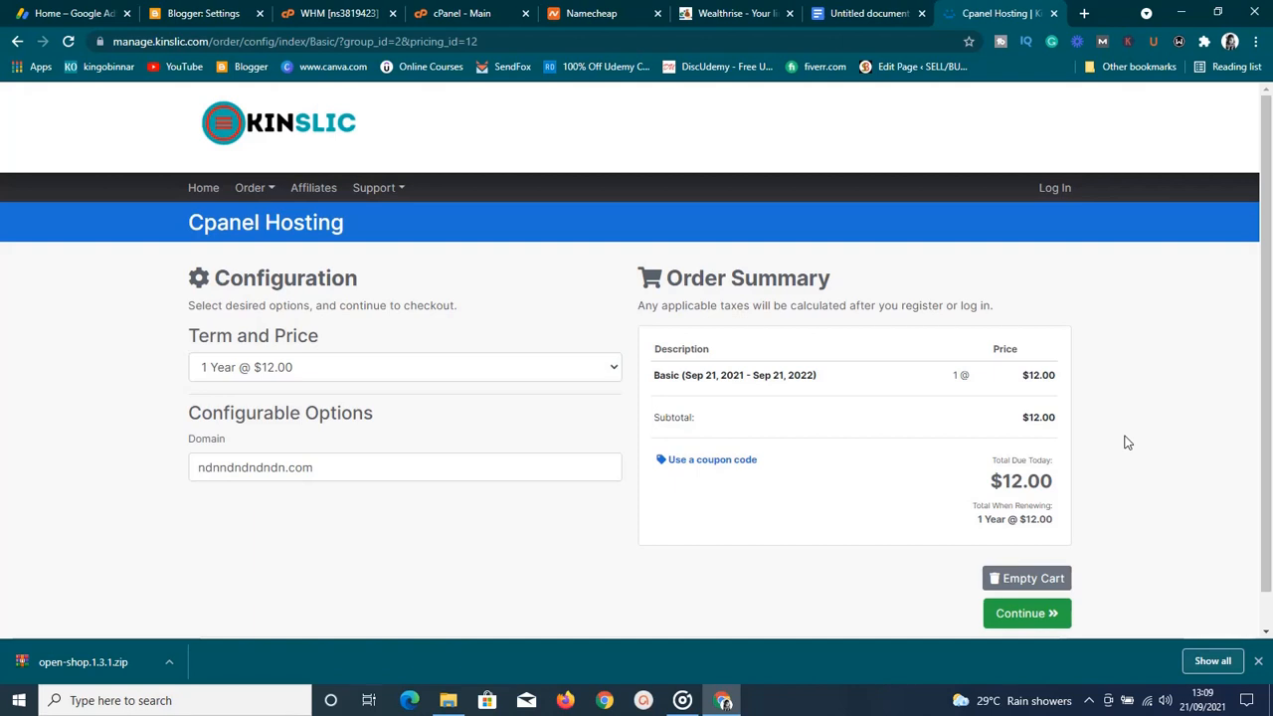
scroll(1184, 426, "down", 1)
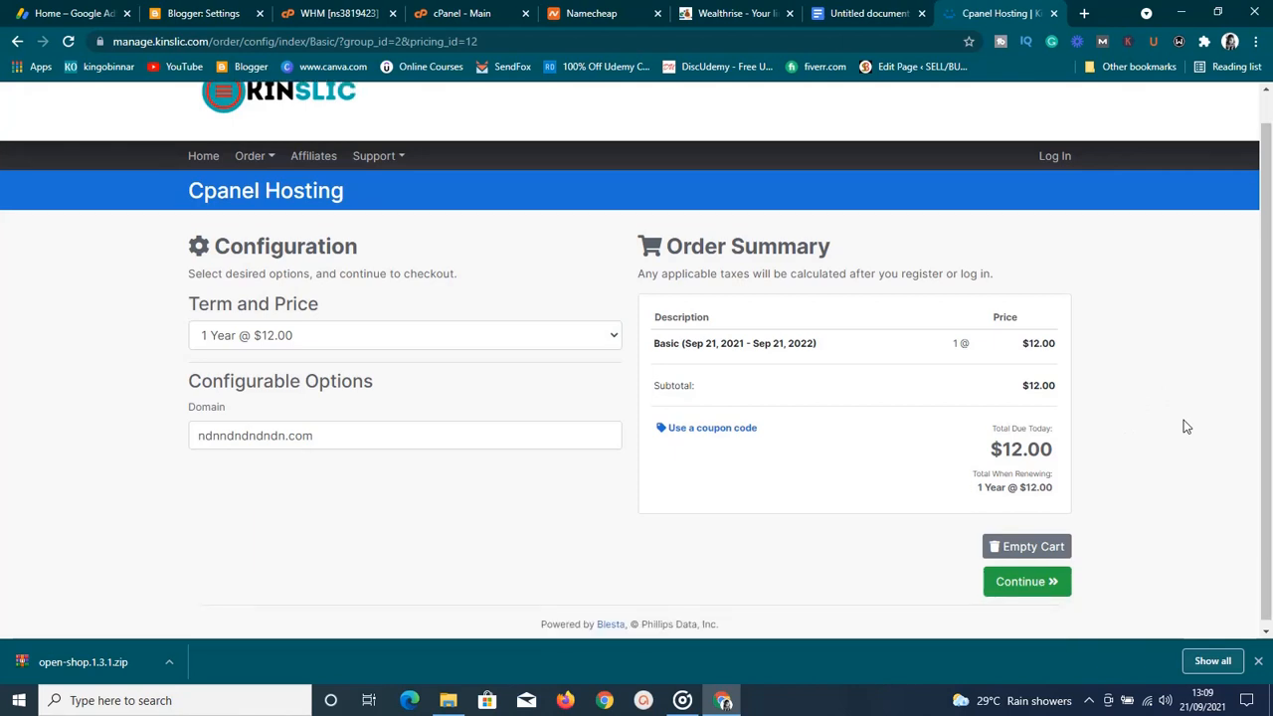
scroll(1184, 427, "up", 1)
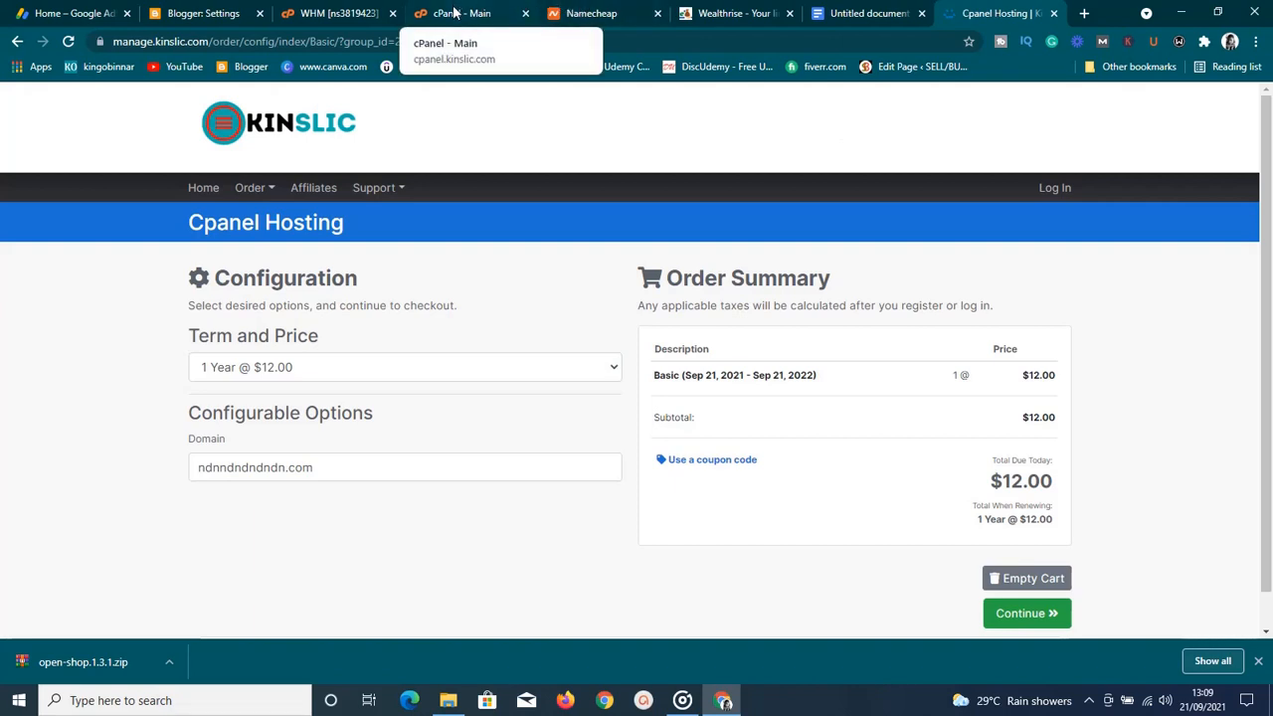
Search cPanel for 'wordpress' and start a new install in WordPress Manager by Softaculous
left_click(453, 13)
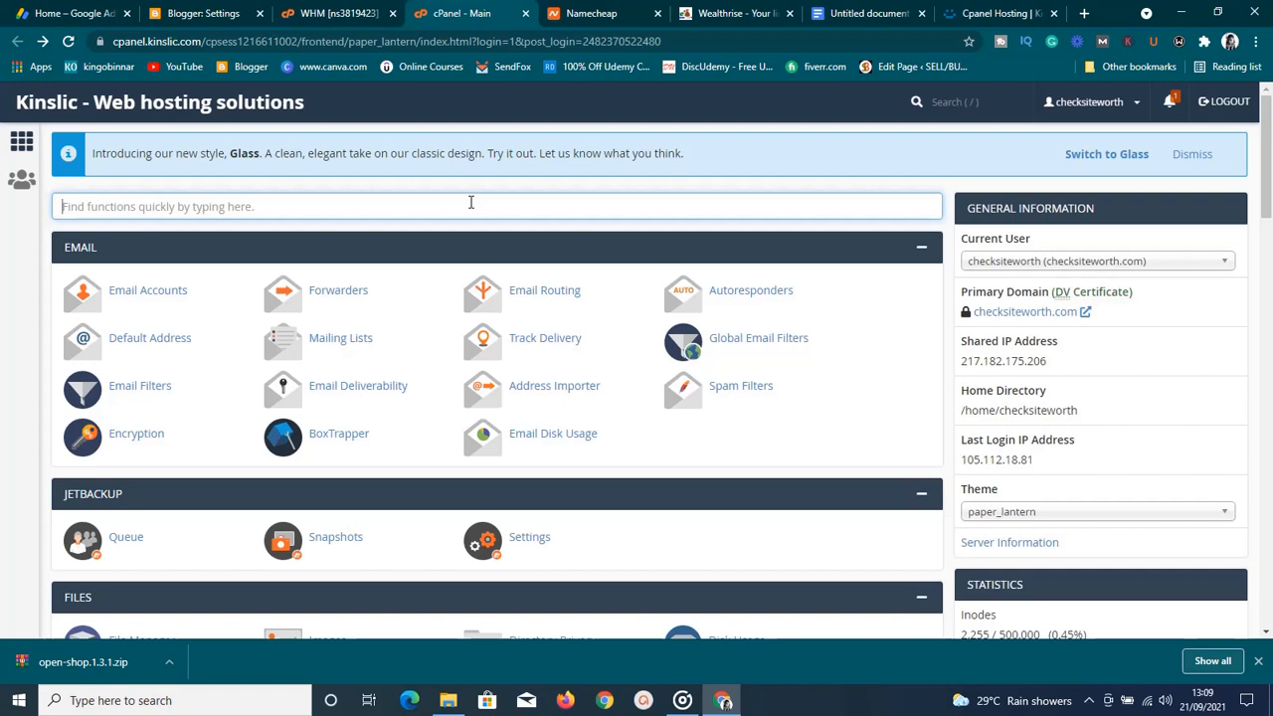
left_click(444, 207)
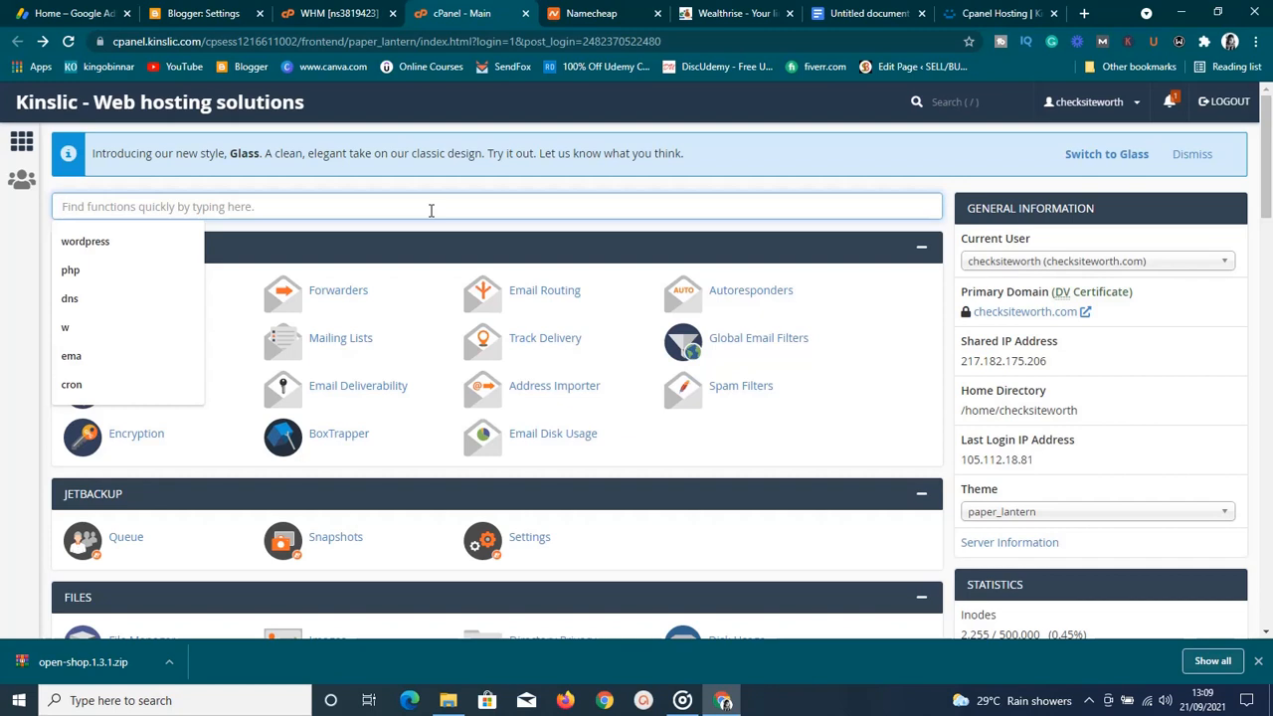
type("wordpress")
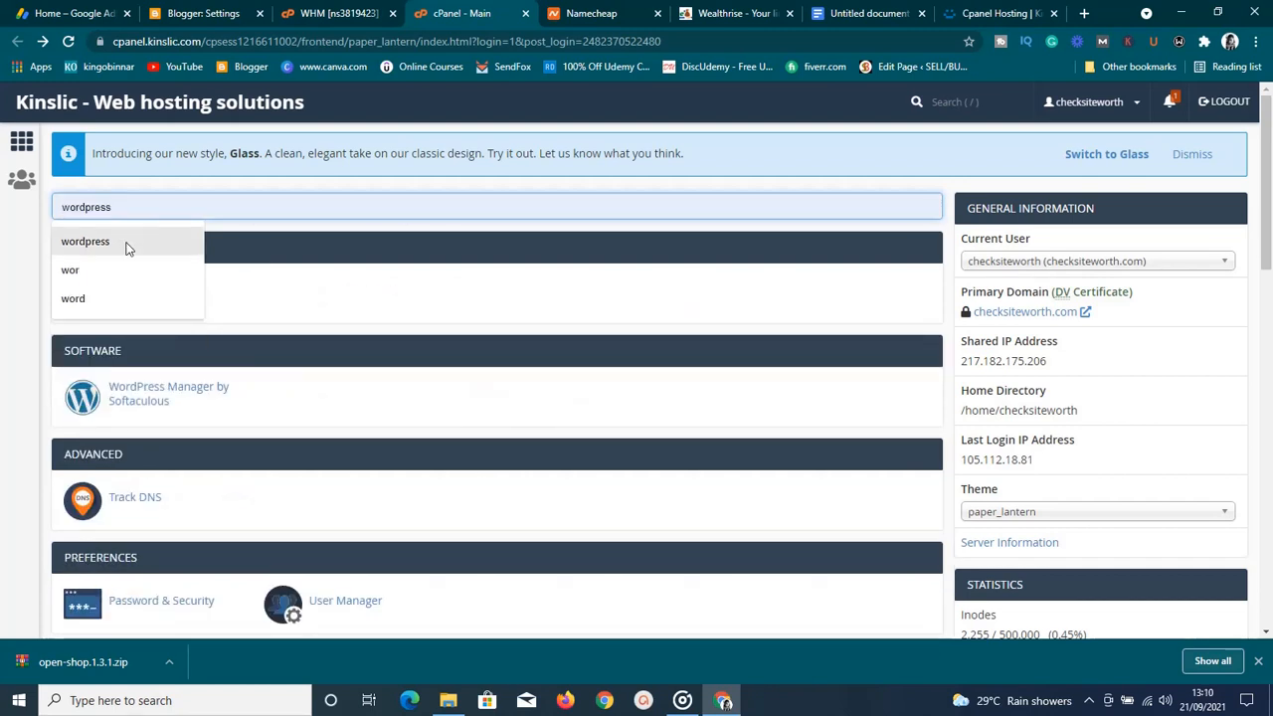
left_click(126, 246)
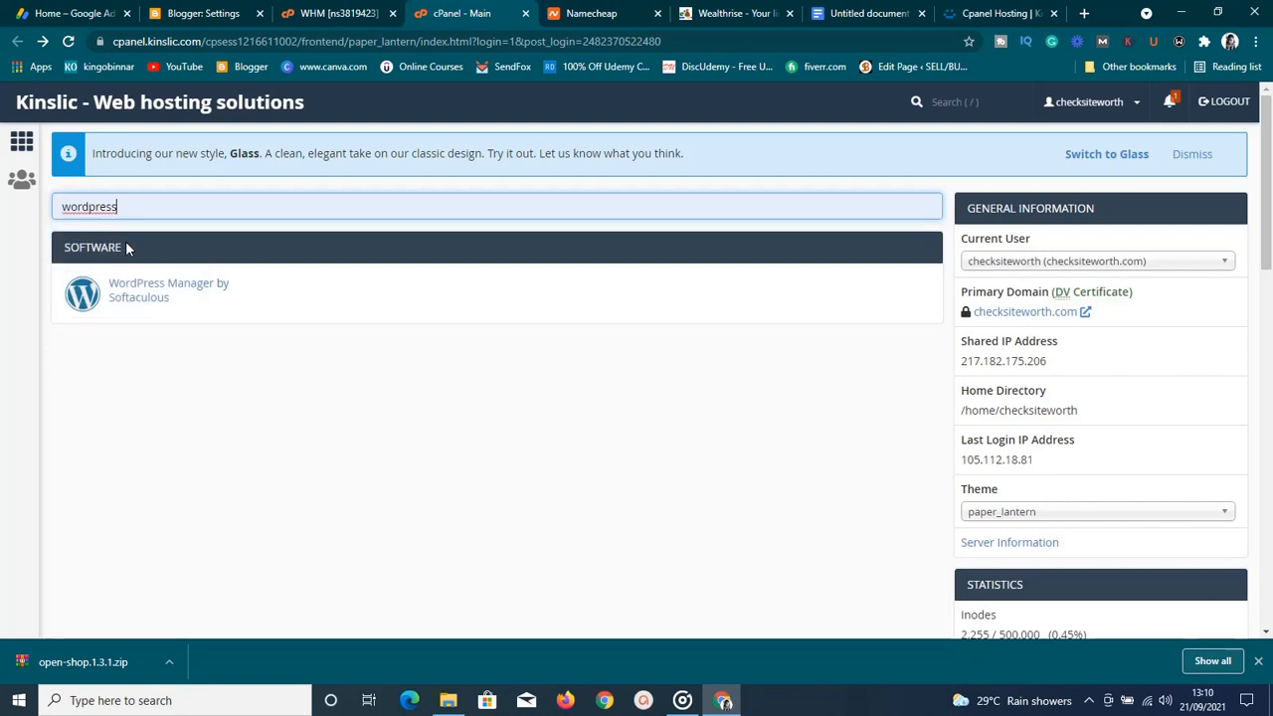
left_click(144, 296)
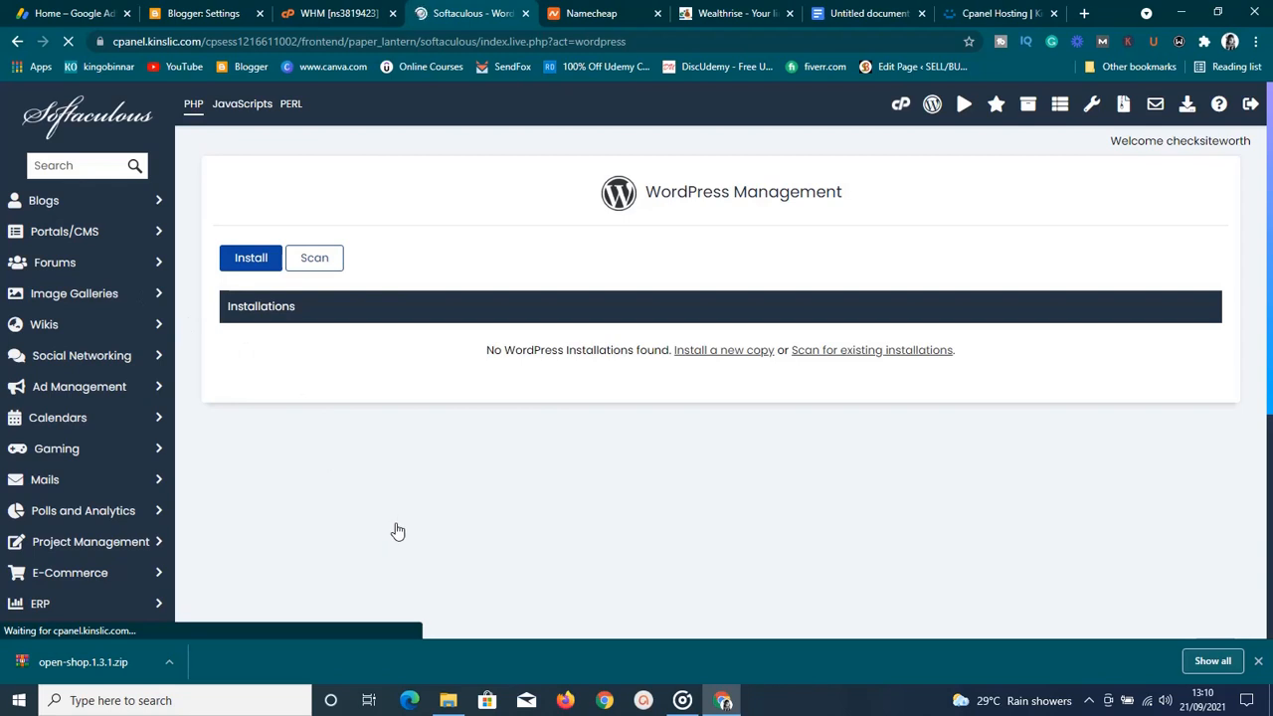
left_click(254, 259)
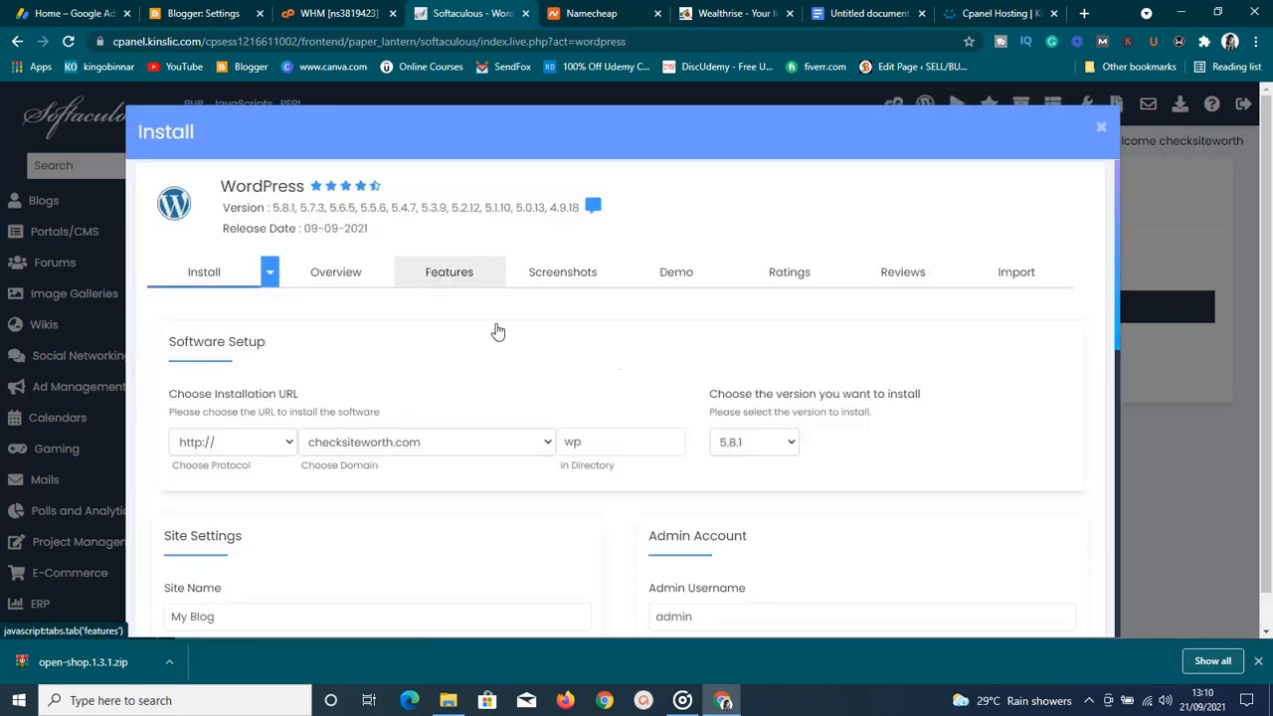
Clear the wp directory to install at root, keeping checksiteworth.com and version 5.8.1
left_click(600, 443)
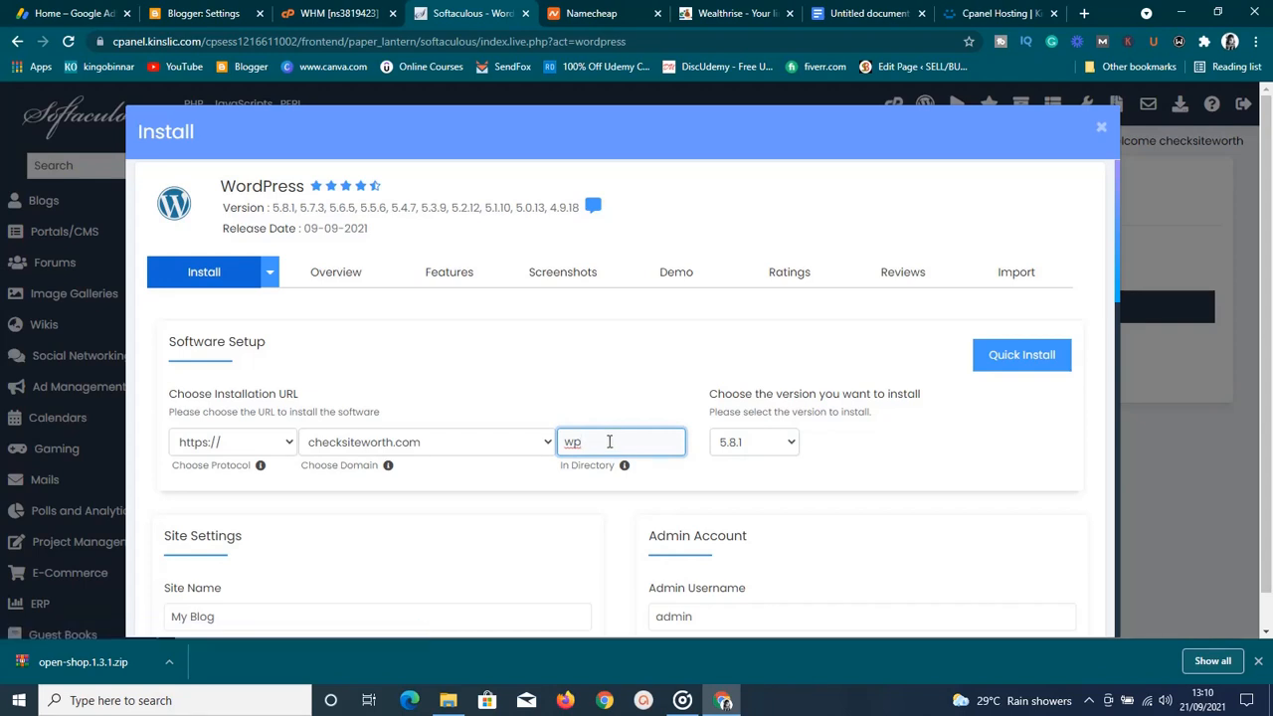
key("BackSpace")
key("BackSpace")
left_click(505, 446)
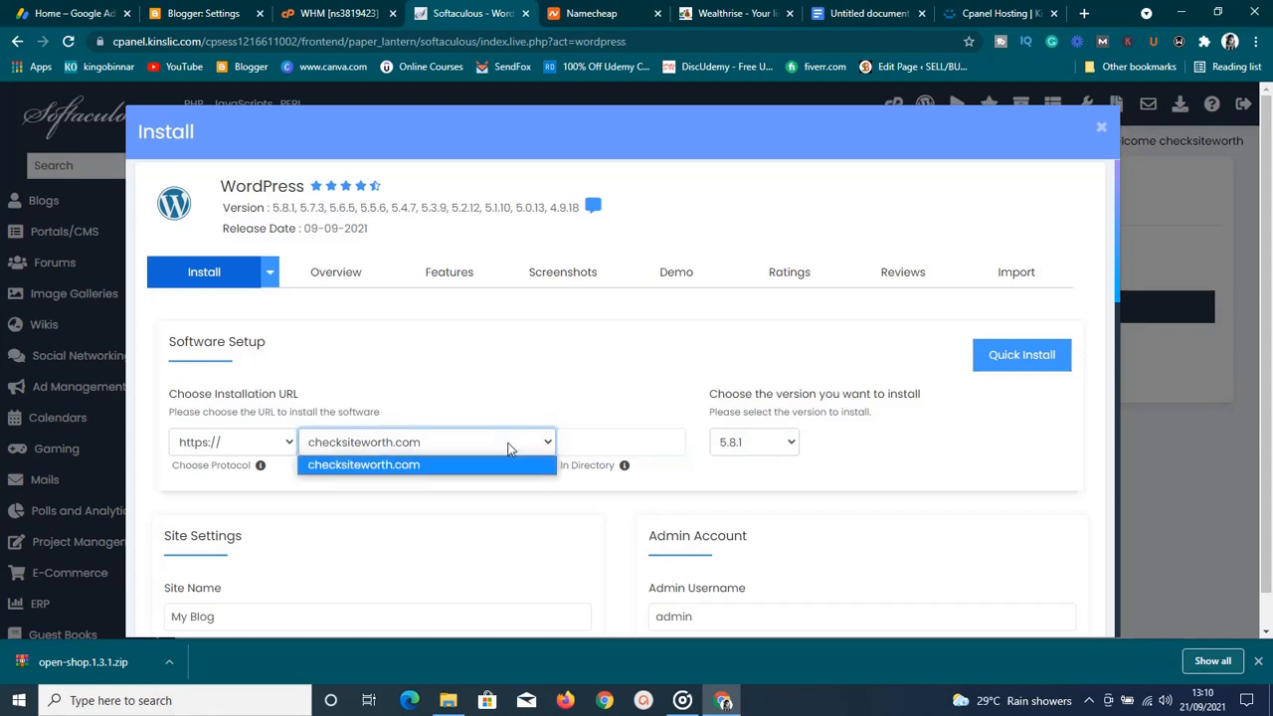
left_click(509, 446)
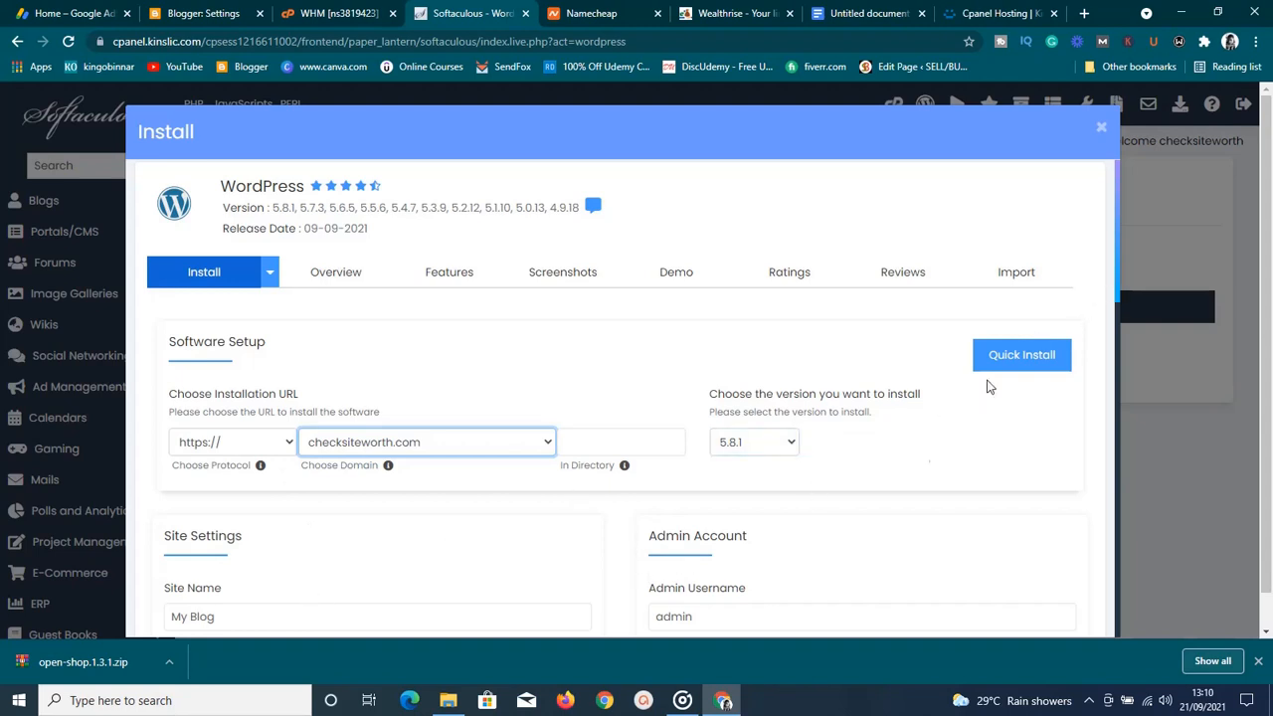
left_click(792, 444)
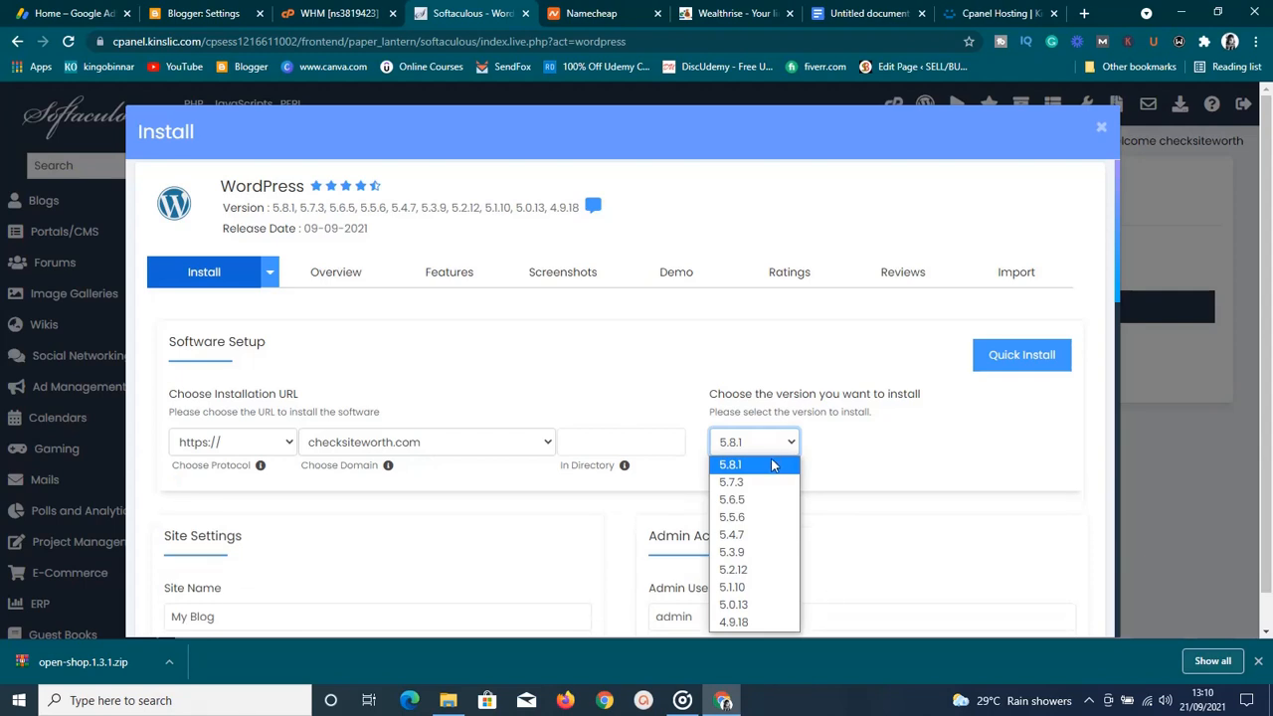
left_click(772, 466)
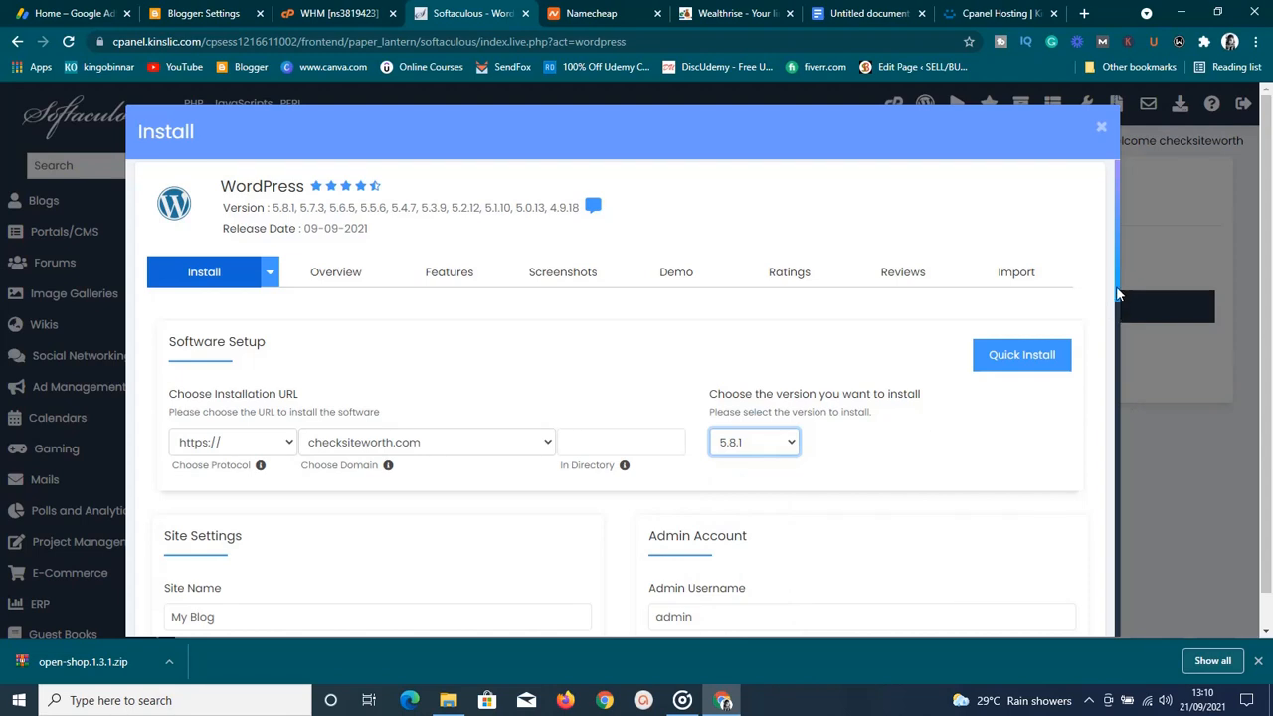
left_click_drag(1120, 291, 1113, 350)
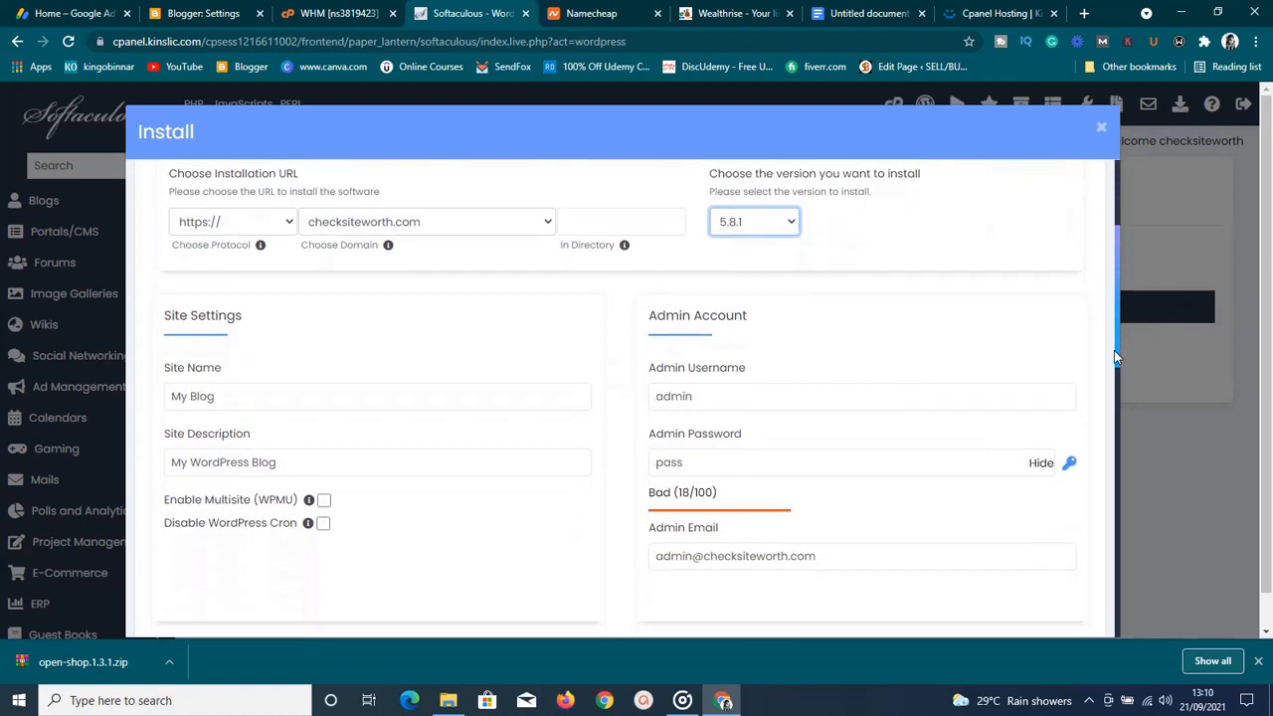
Set the site name to 'Demo site' and description to 'This is a demo site'
left_click(487, 403)
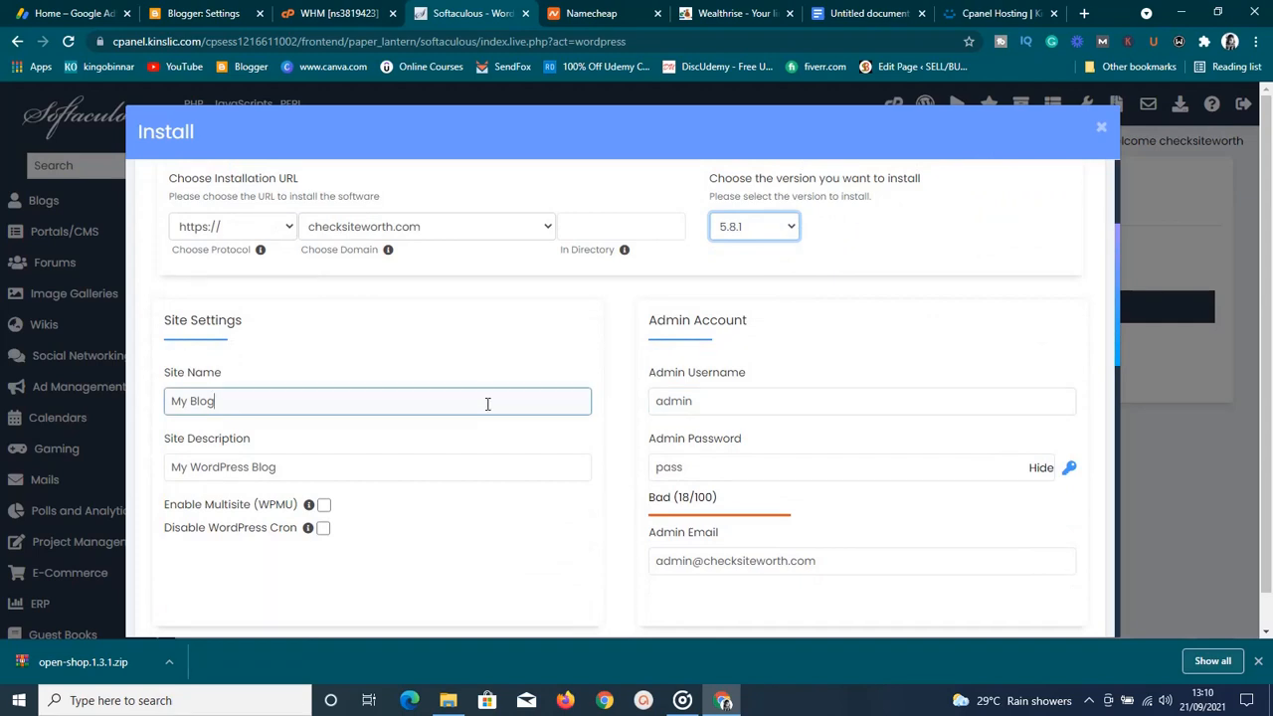
key("BackSpace")
key("BackSpace")
key("BackSpace")
key("BackSpace")
key("BackSpace")
key("BackSpace")
key("BackSpace")
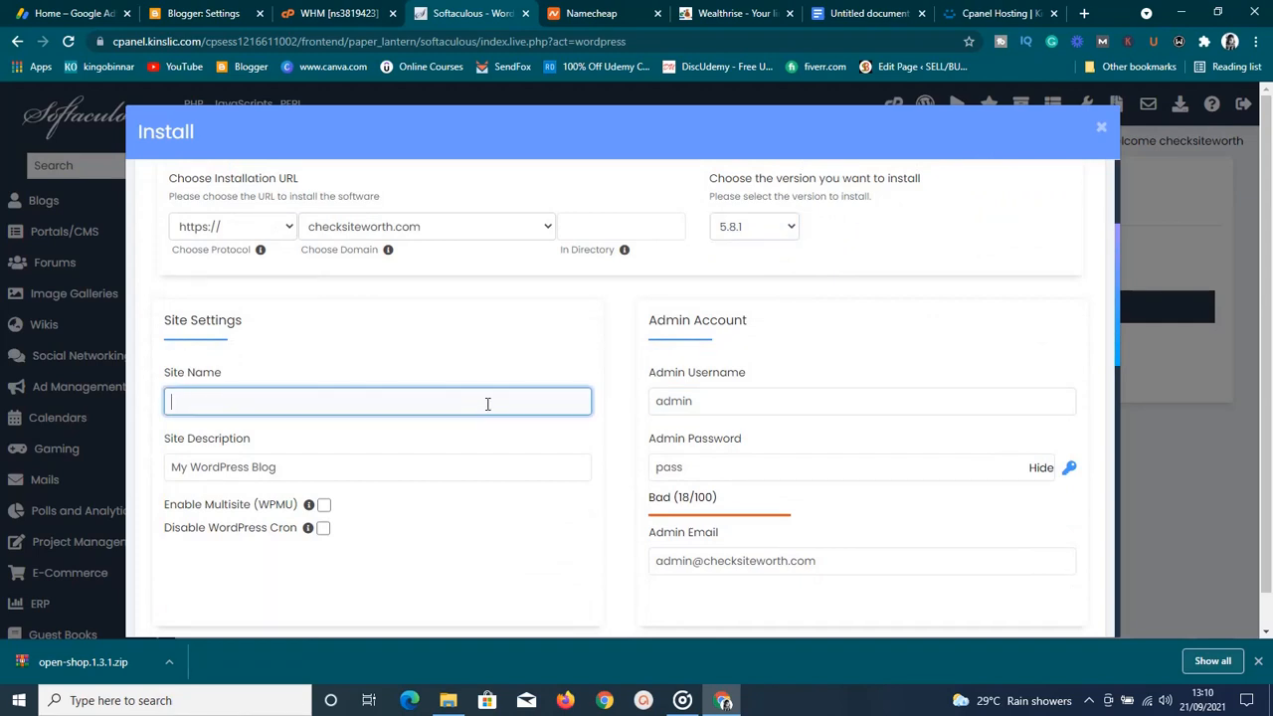
type("D")
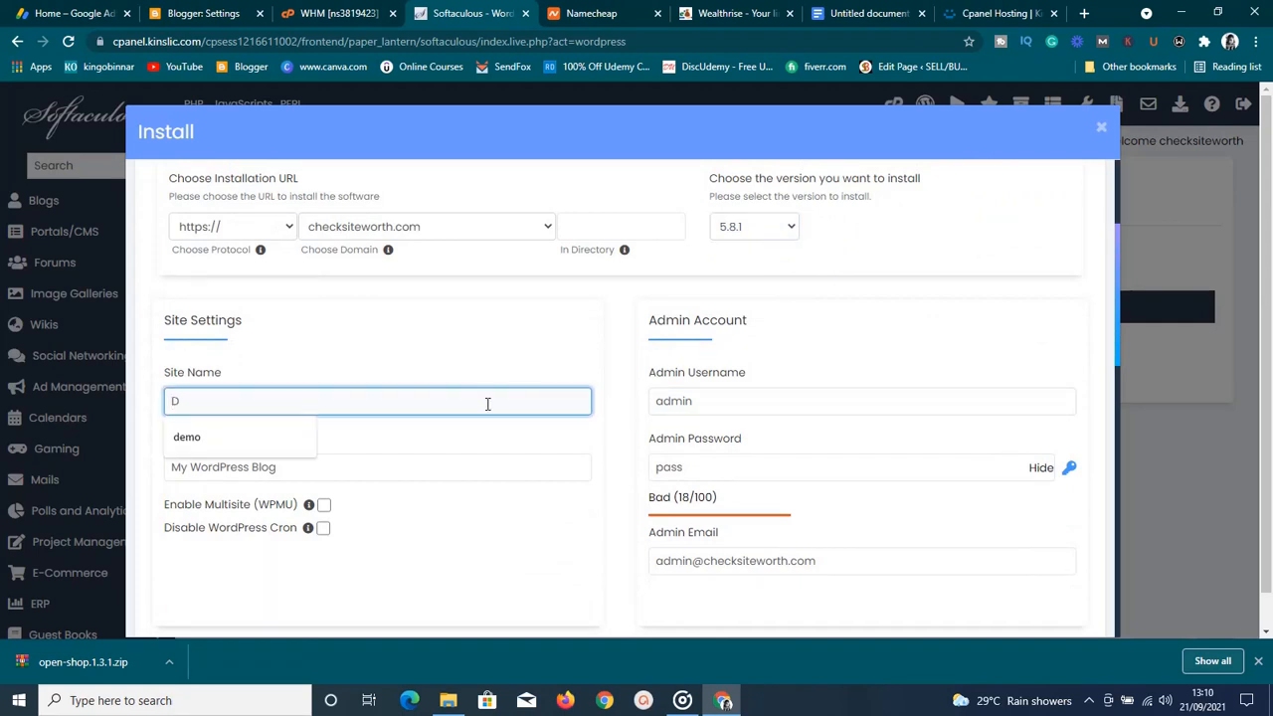
type("emo si")
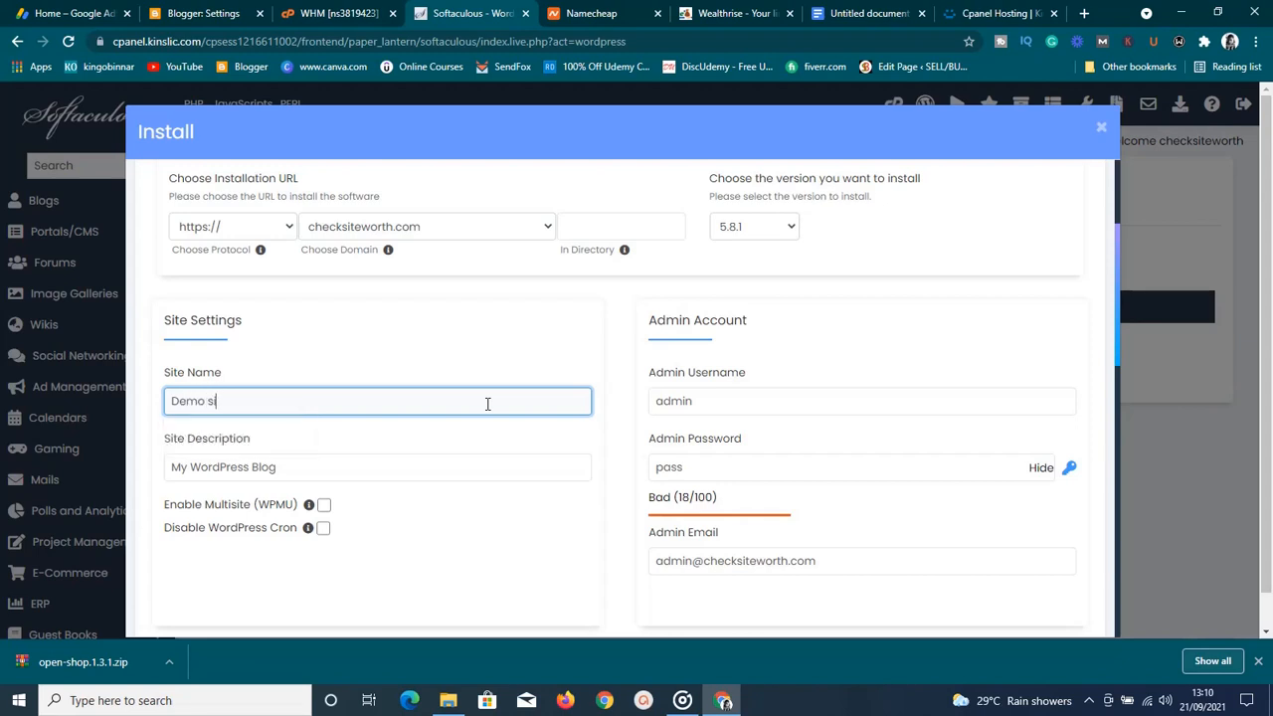
type("te")
left_click(461, 457)
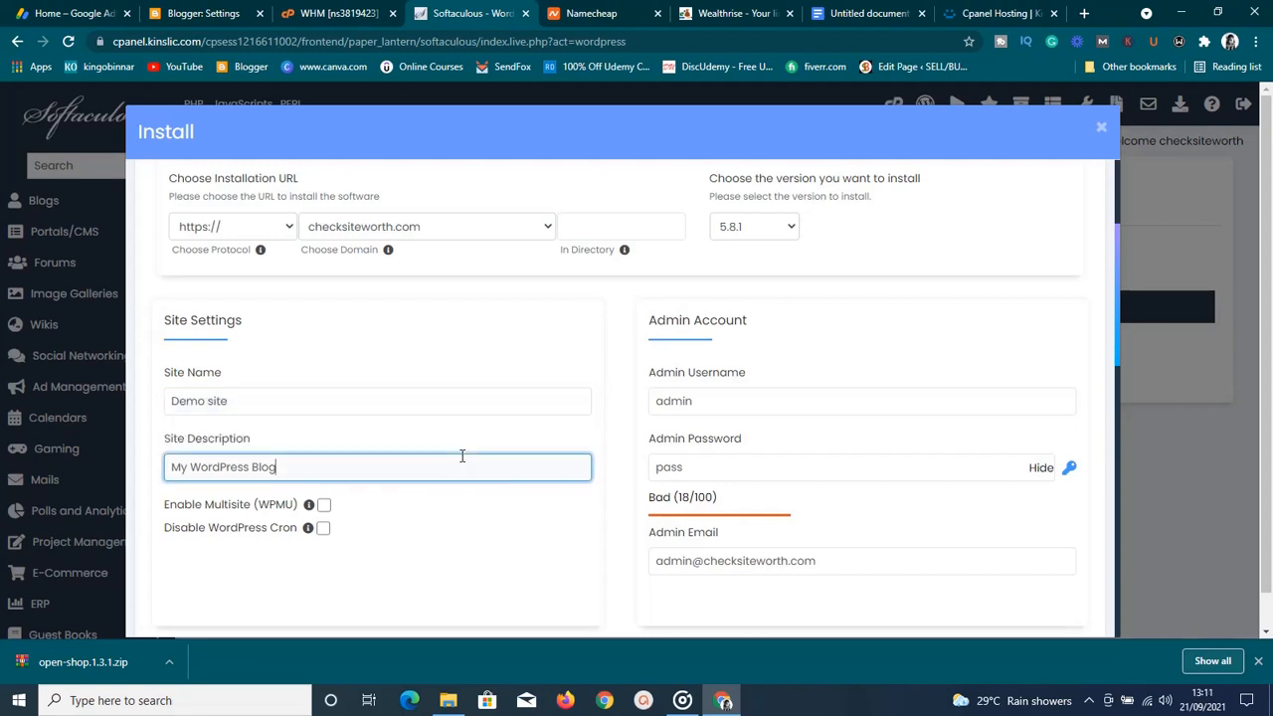
key("BackSpace")
key("BackSpace")
key("BackSpace")
key("BackSpace")
key("BackSpace")
key("BackSpace")
key("BackSpace")
key("BackSpace")
key("BackSpace")
key("BackSpace")
key("BackSpace")
key("BackSpace")
key("BackSpace")
key("BackSpace")
key("BackSpace")
key("BackSpace")
key("BackSpace")
type("This is")
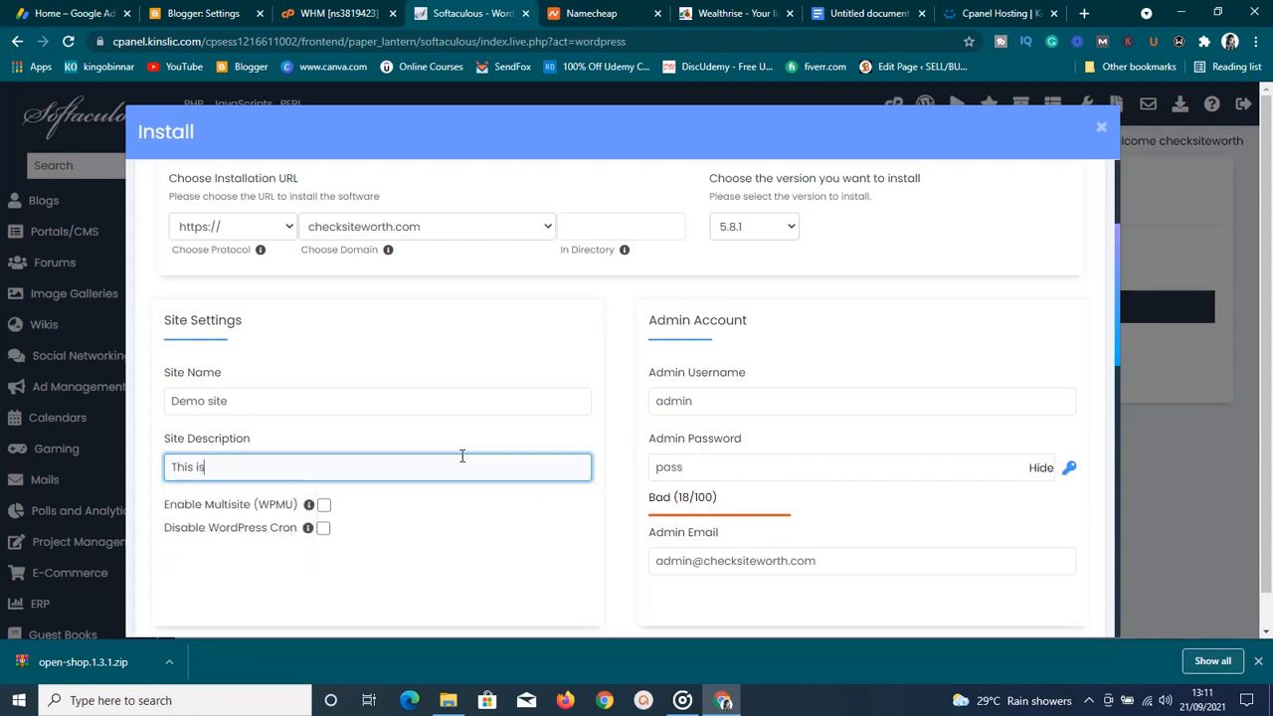
type(" a demo site")
left_click(781, 402)
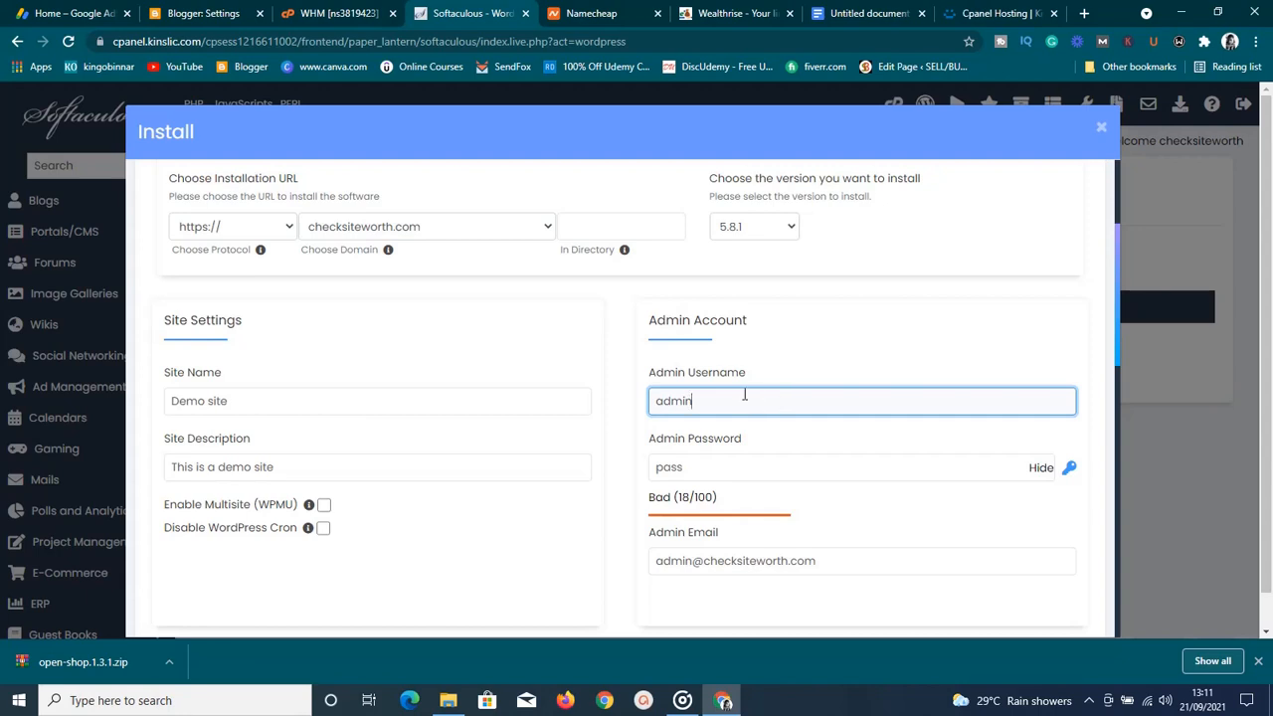
Lengthen the admin password until it rates Good (41/100)
left_click(782, 359)
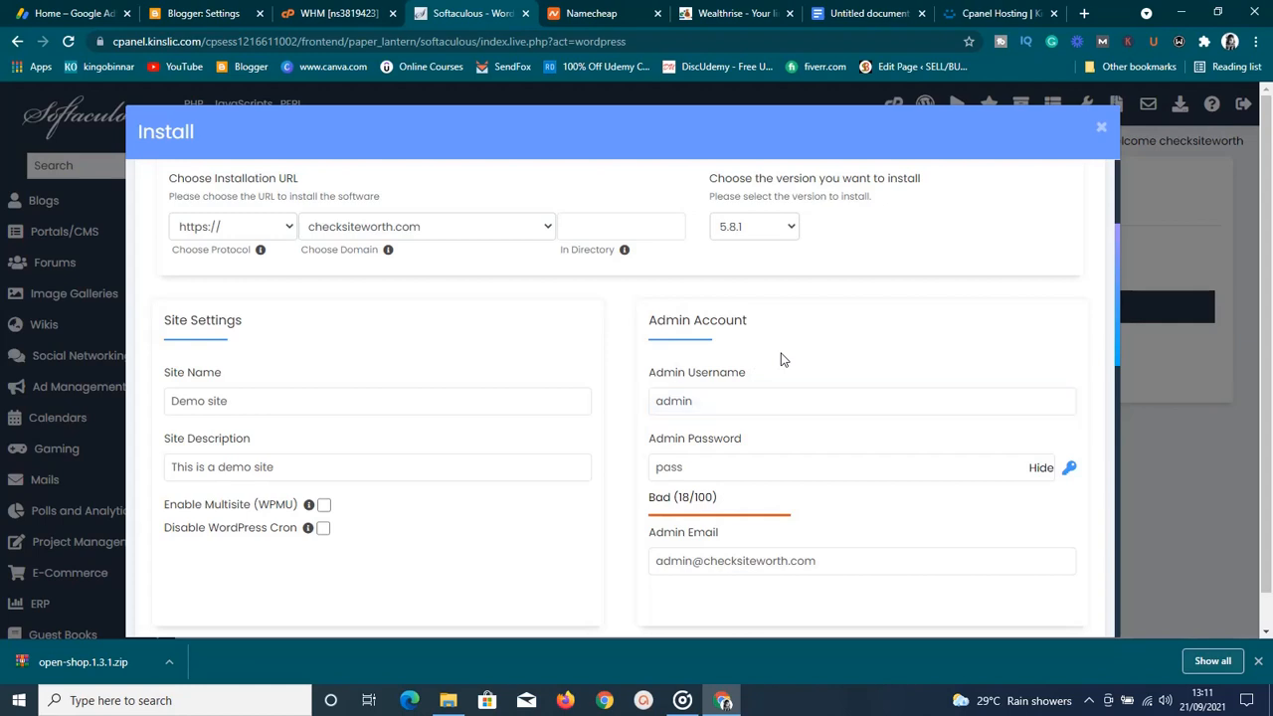
left_click(746, 396)
left_click(712, 471)
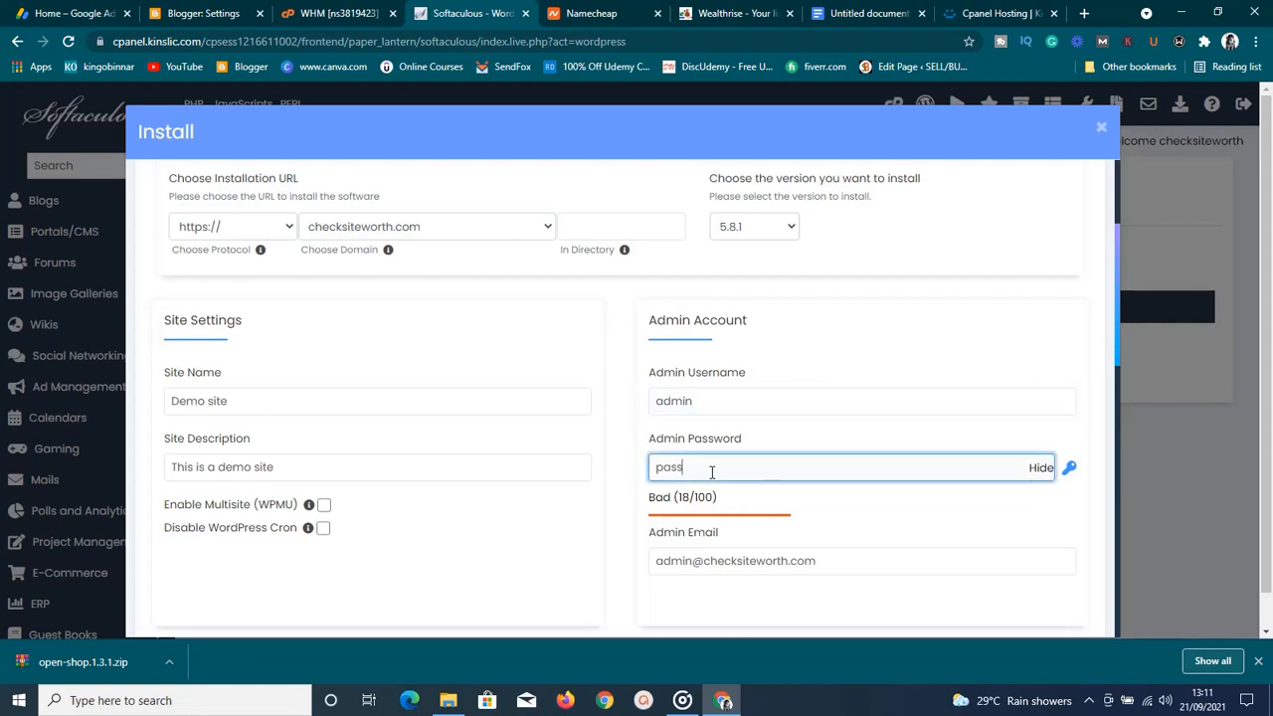
left_click(938, 360)
scroll(938, 360, "down", 1)
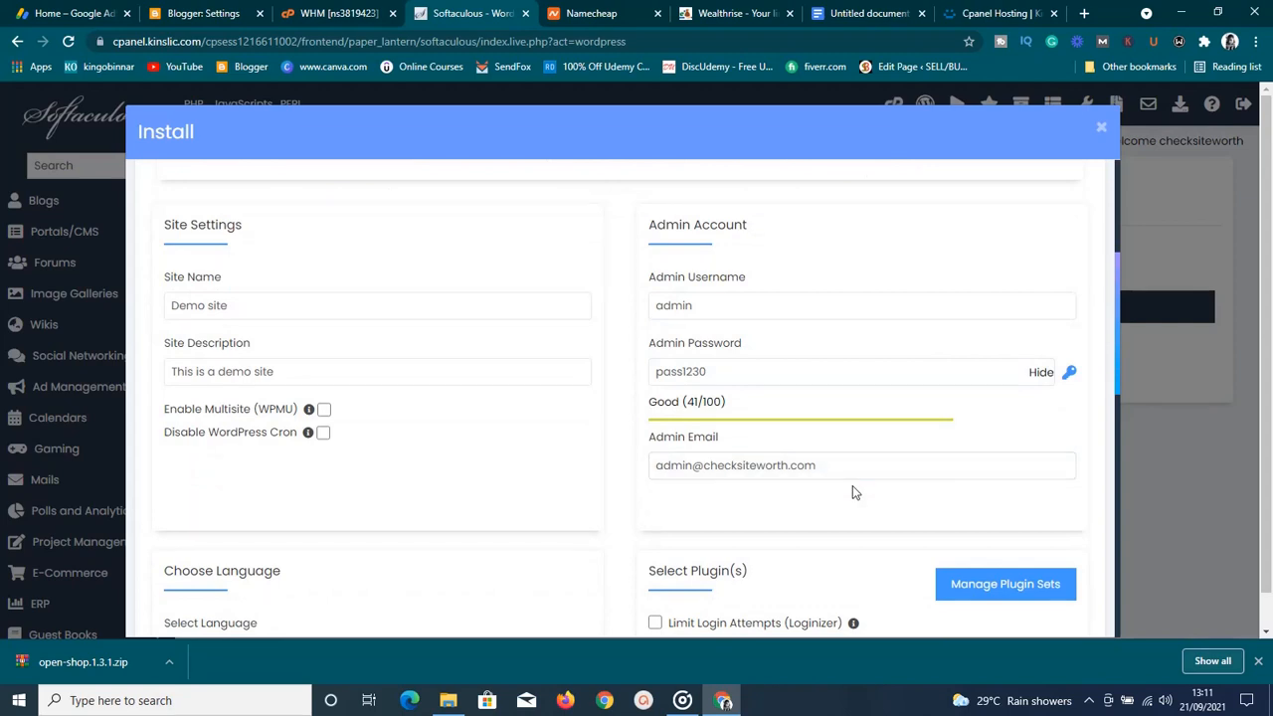
Replace the admin email with a saved address from autofill
left_click(851, 475)
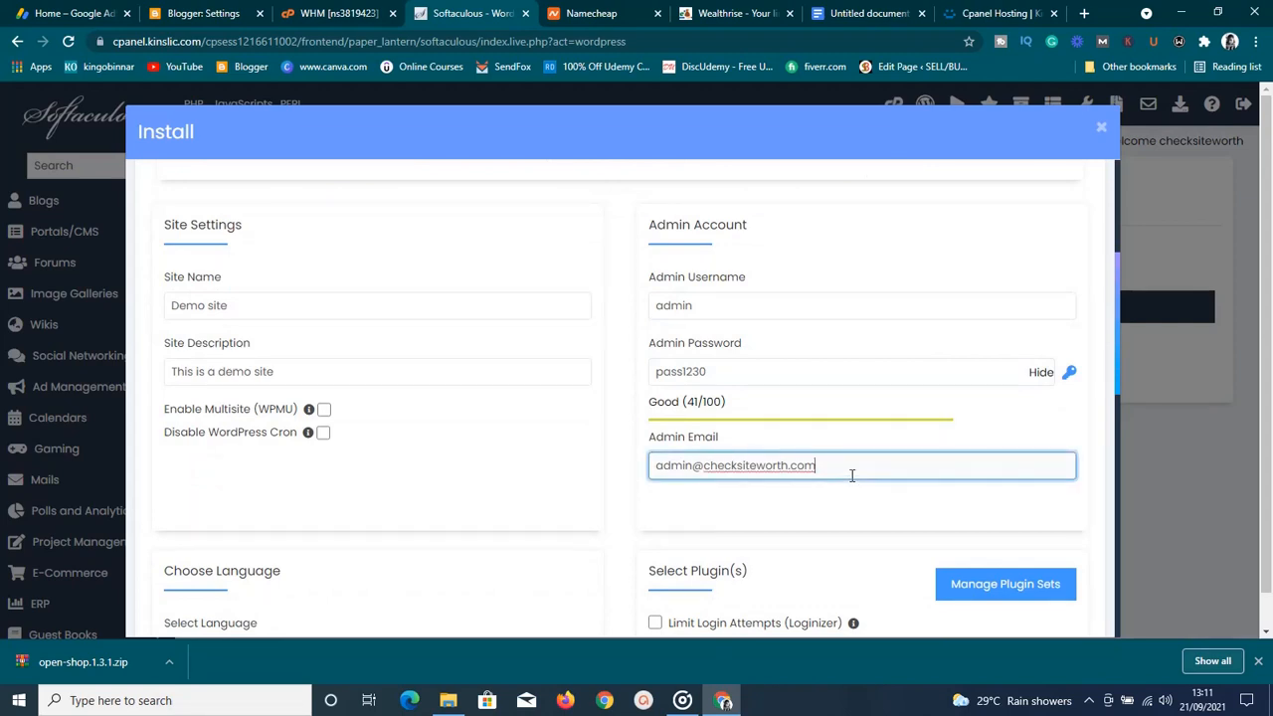
key("BackSpace")
key("BackSpace")
key("BackSpace")
key("BackSpace")
key("BackSpace")
key("BackSpace")
key("BackSpace")
key("BackSpace")
key("BackSpace")
key("BackSpace")
key("BackSpace")
key("BackSpace")
key("BackSpace")
key("BackSpace")
key("BackSpace")
key("BackSpace")
key("BackSpace")
key("BackSpace")
key("BackSpace")
key("BackSpace")
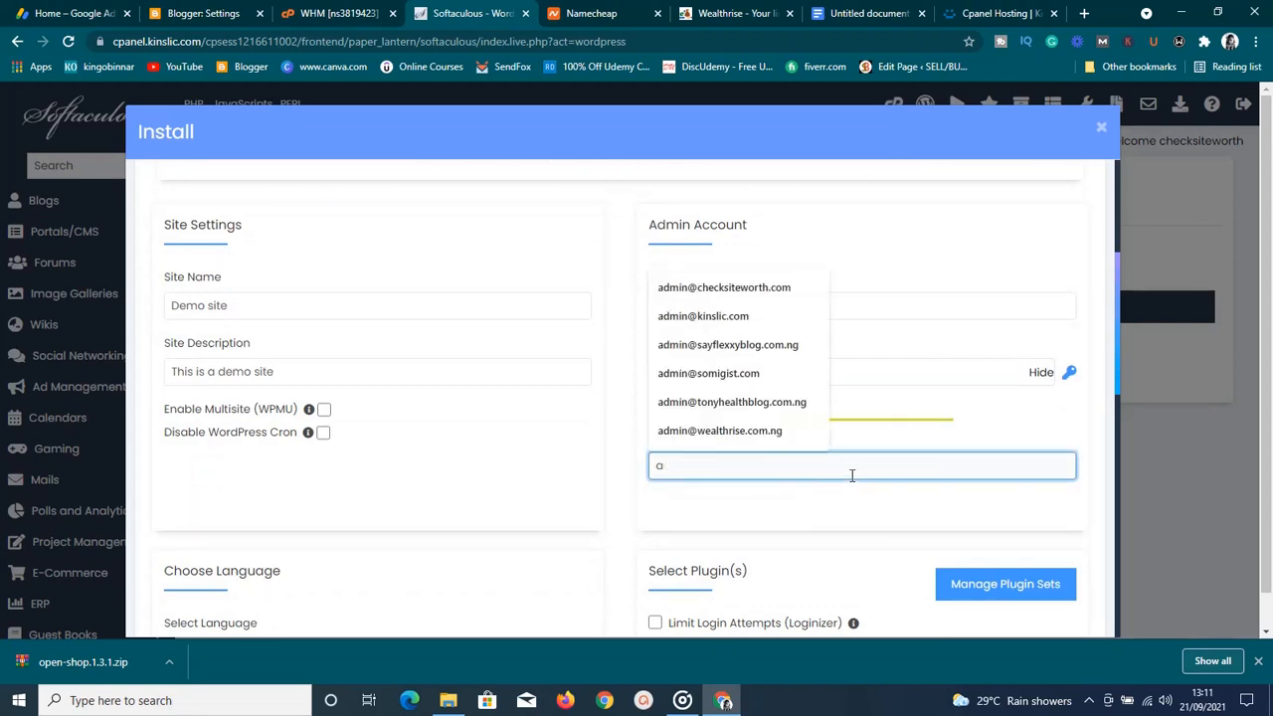
key("BackSpace")
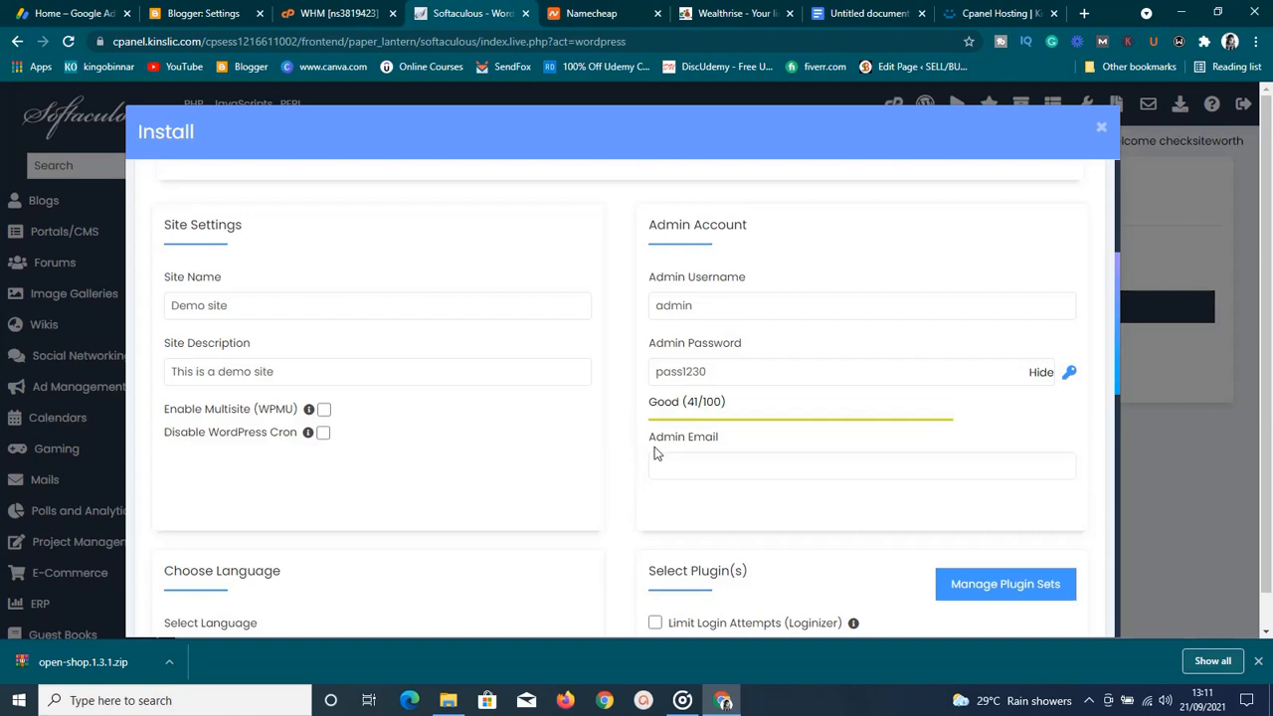
left_click(688, 473)
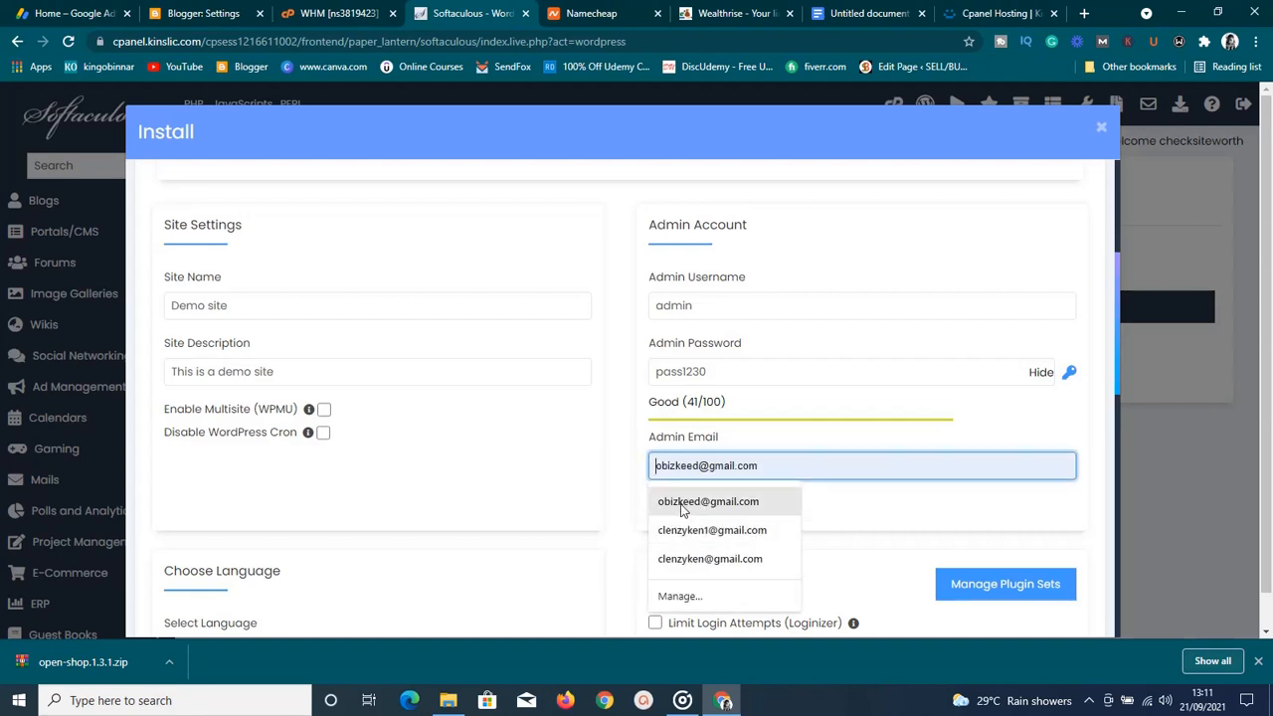
left_click(672, 501)
left_click(622, 511)
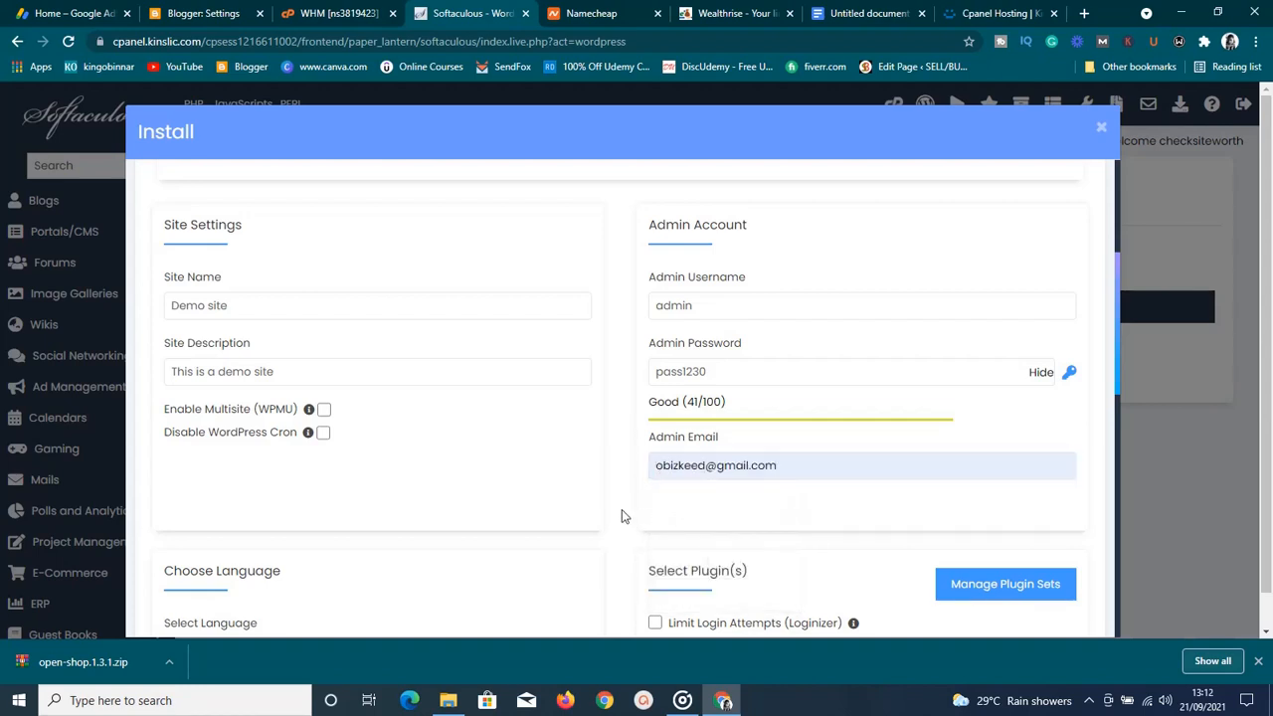
Run the WordPress 5.8.1 install on checksiteworth.com from the bottom of the Softaculous form
left_click(1117, 402)
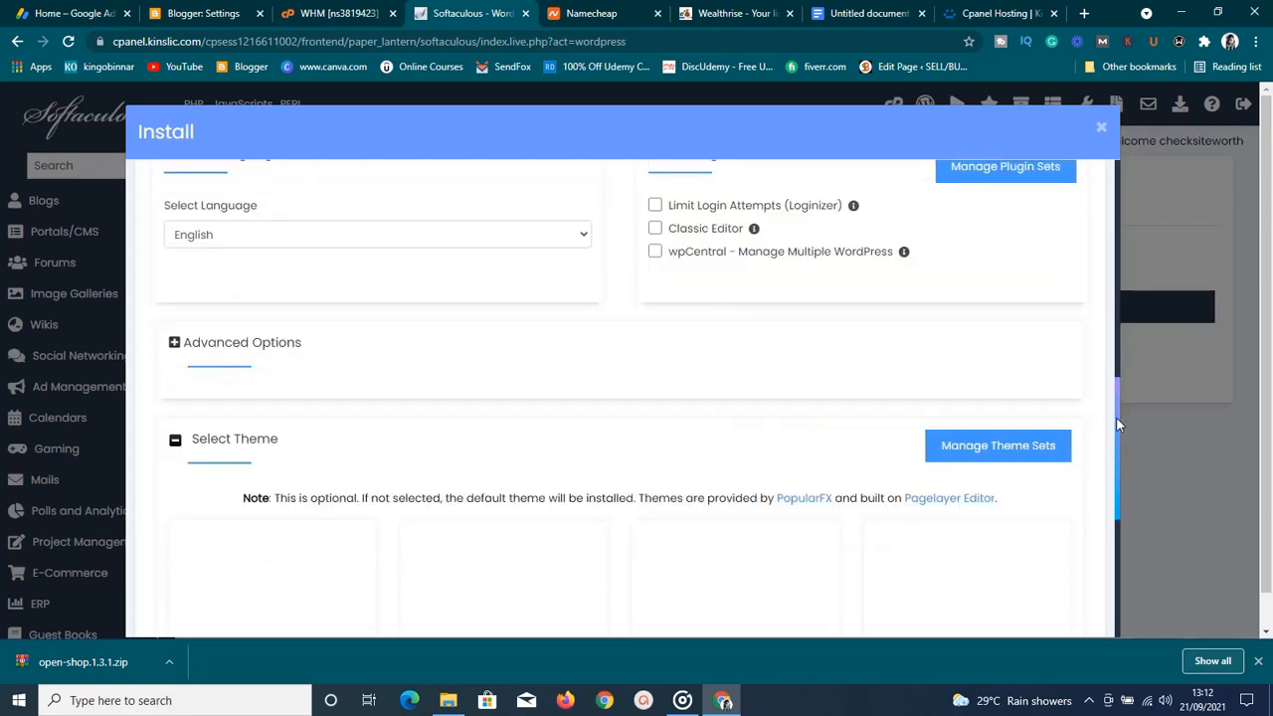
left_click_drag(1115, 427, 1110, 557)
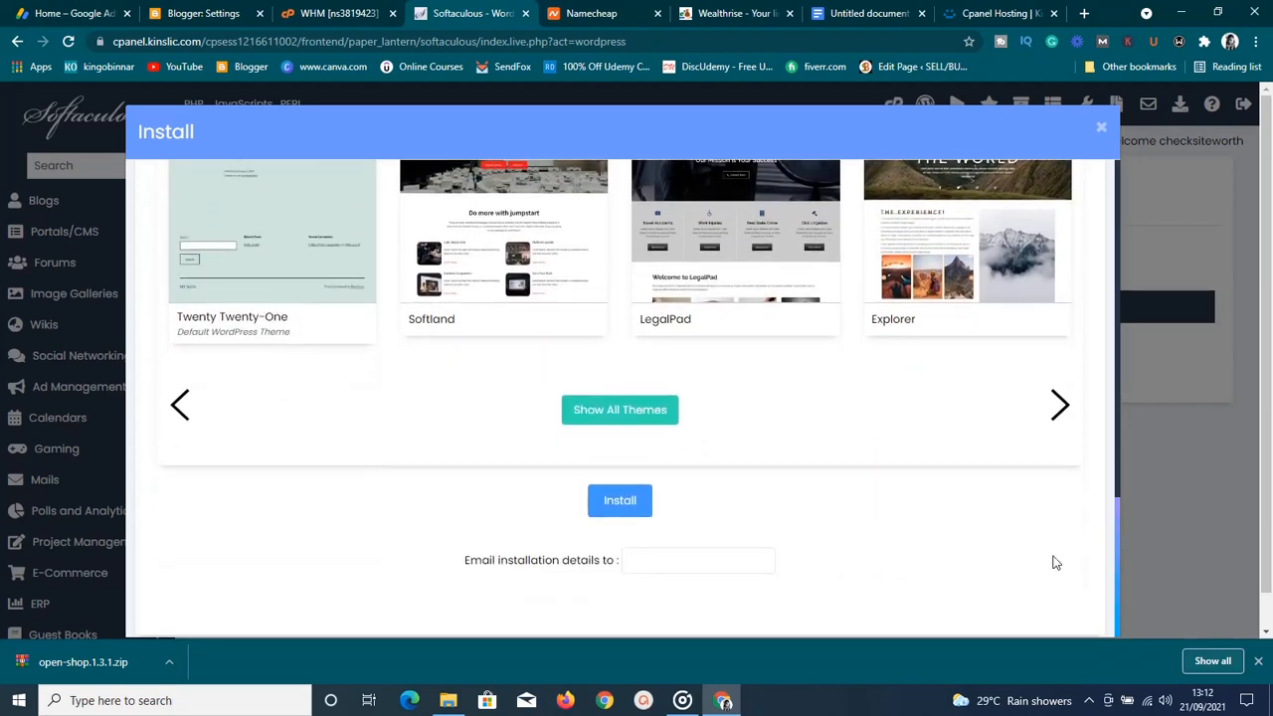
left_click(620, 501)
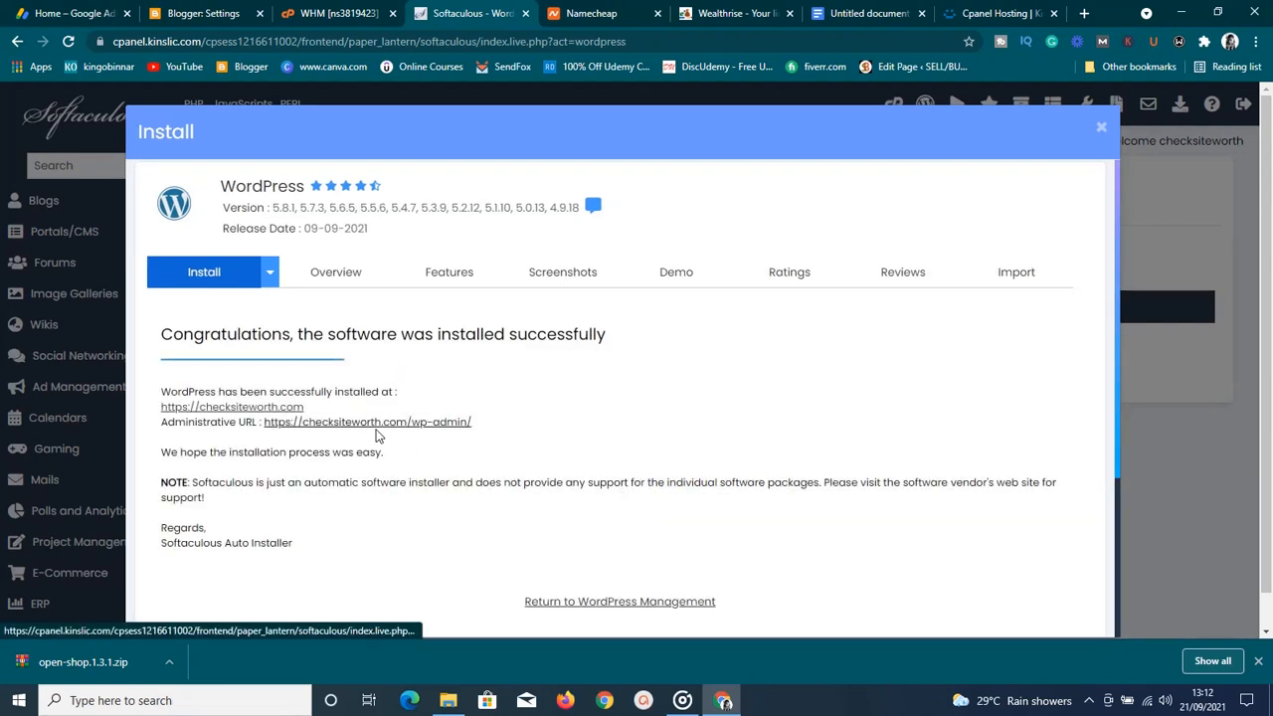
right_click(269, 413)
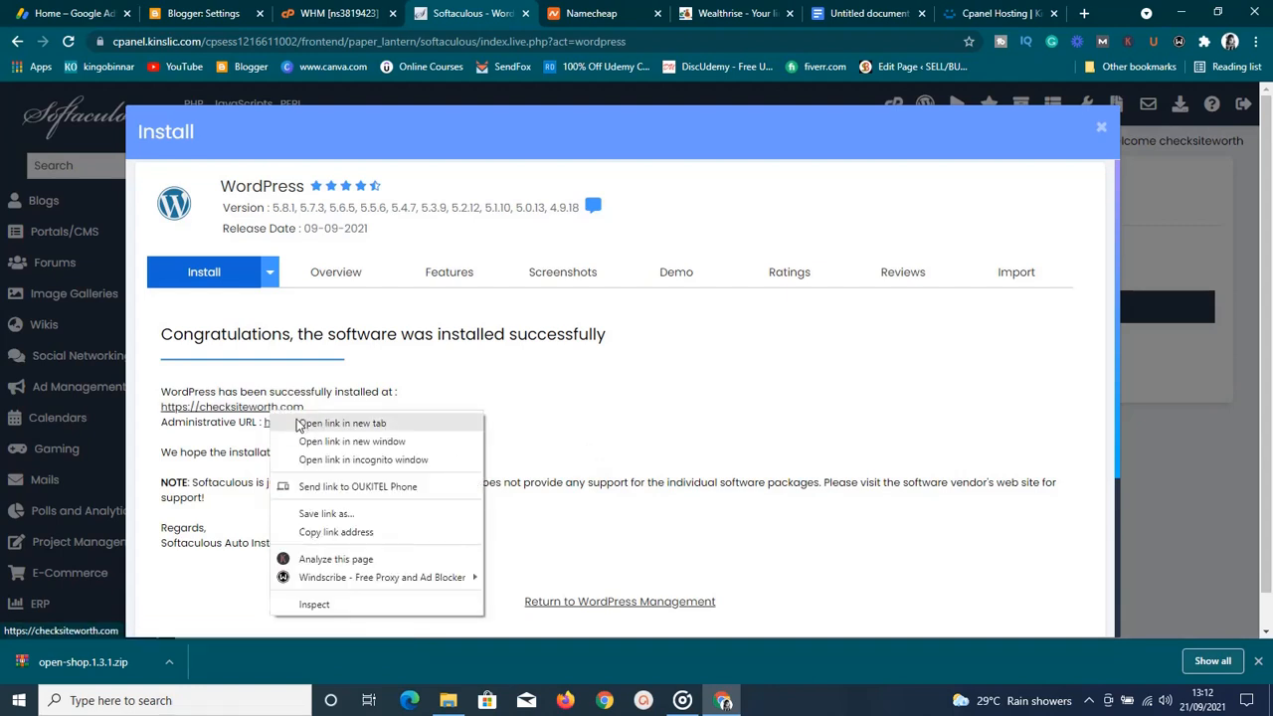
left_click(297, 423)
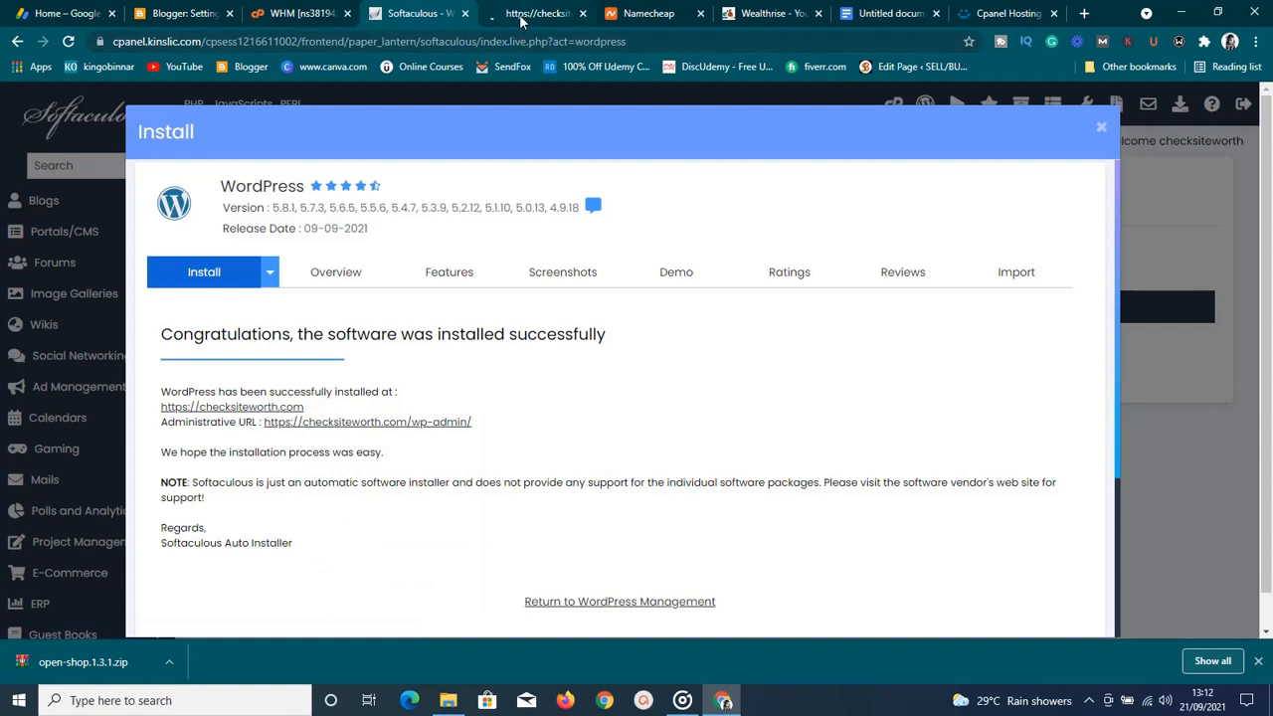
left_click(521, 14)
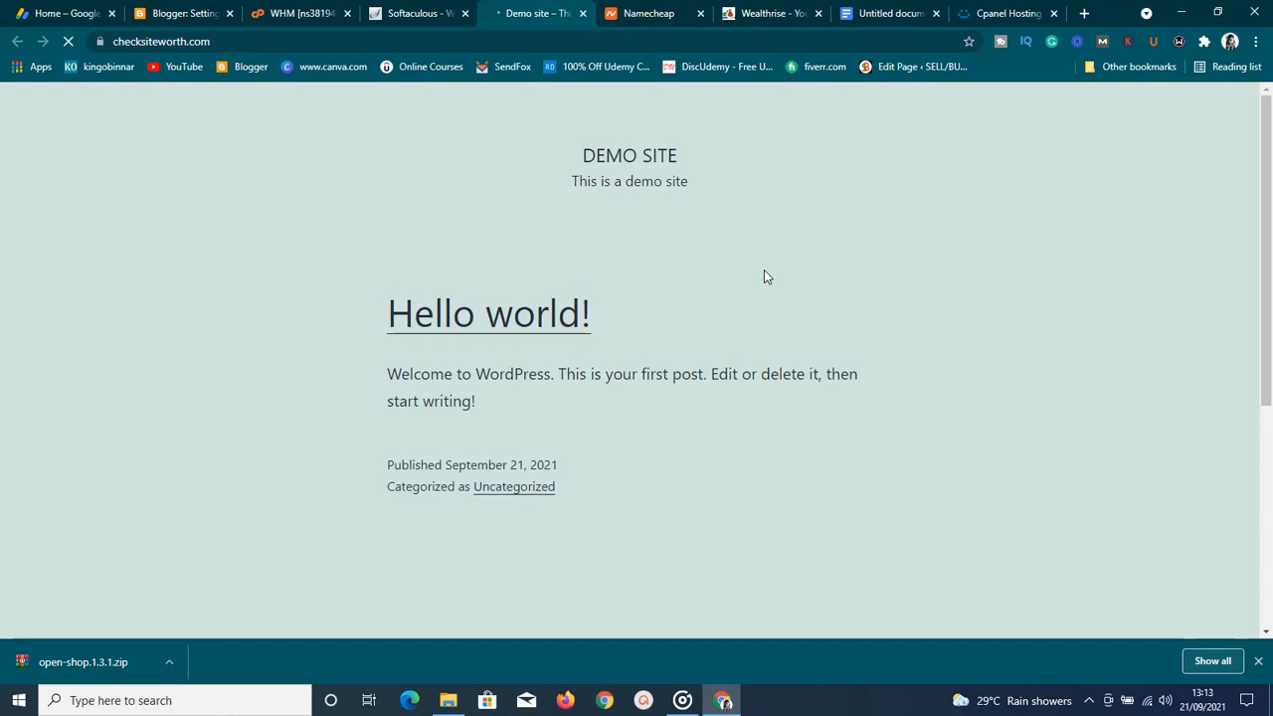
scroll(766, 277, "down", 3)
scroll(844, 319, "up", 3)
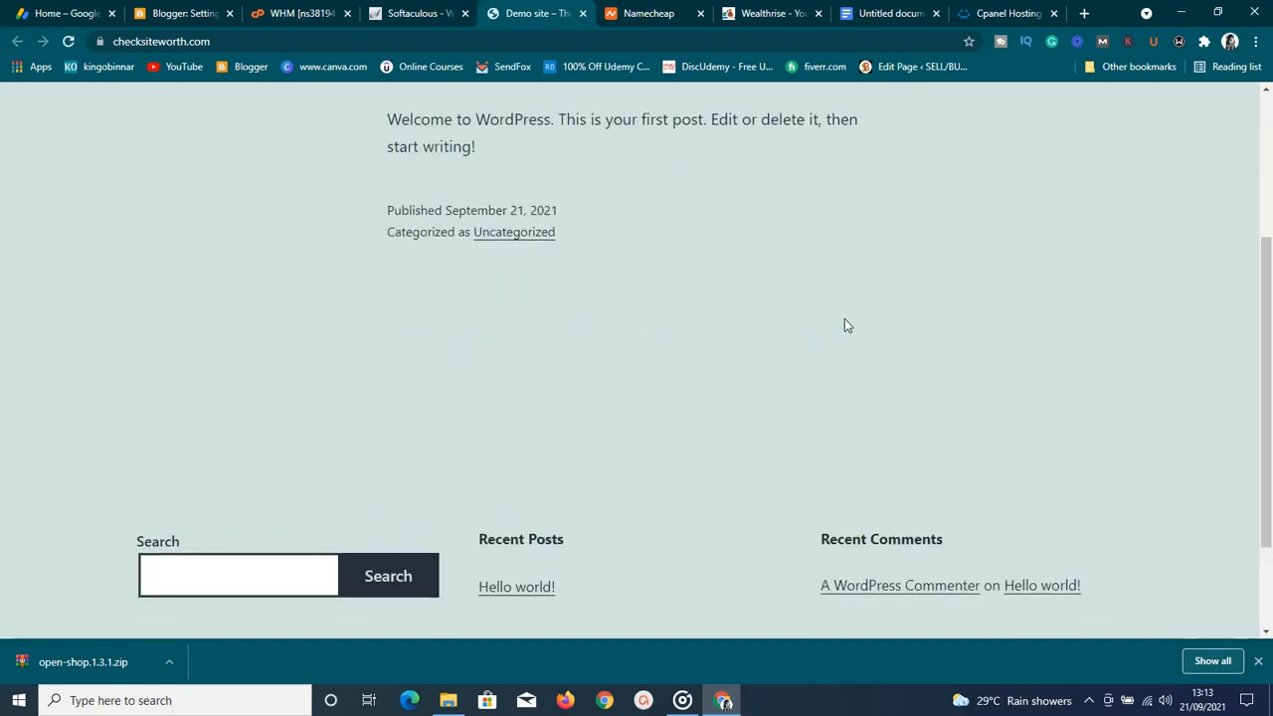
scroll(844, 325, "down", 4)
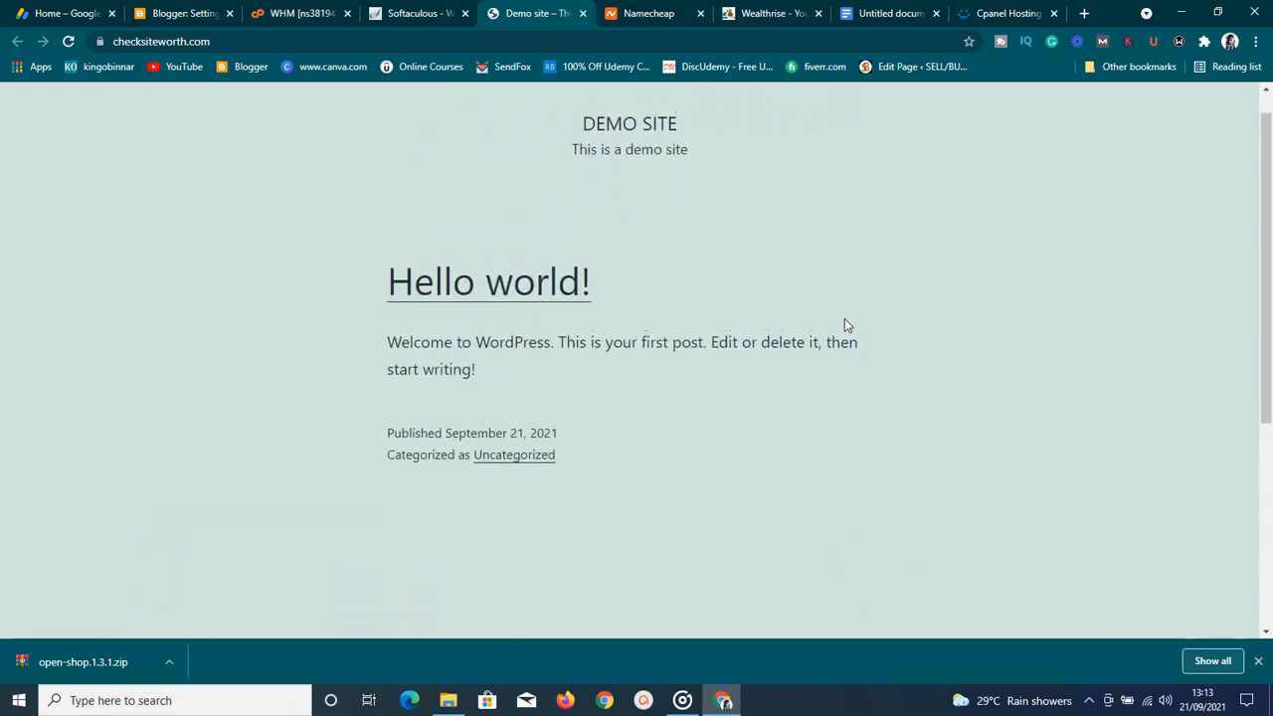
scroll(844, 325, "up", 4)
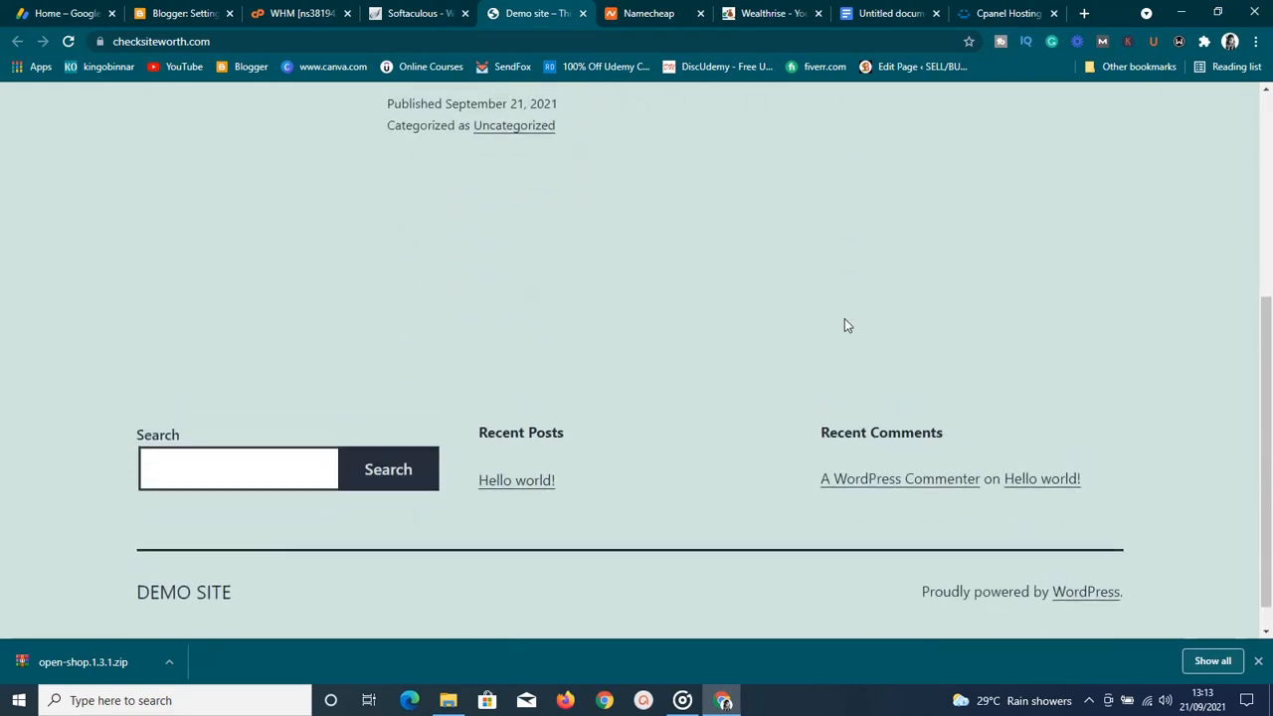
scroll(845, 325, "down", 4)
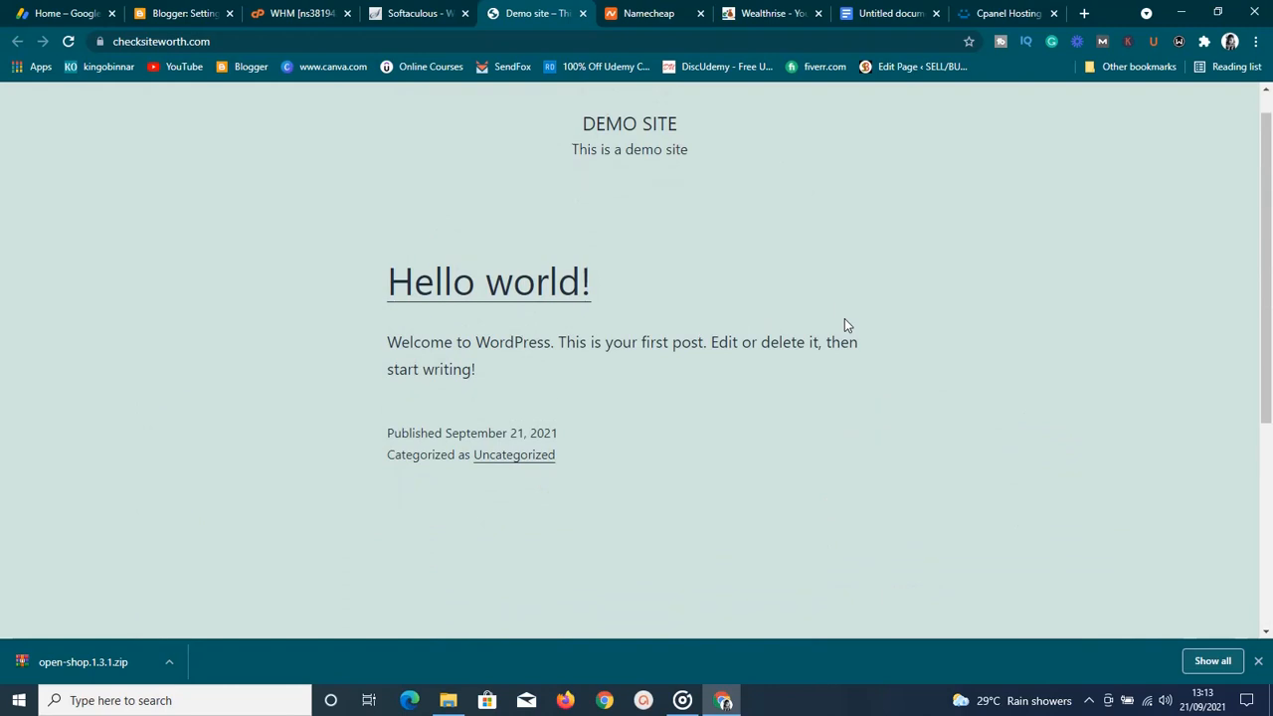
scroll(845, 325, "up", 4)
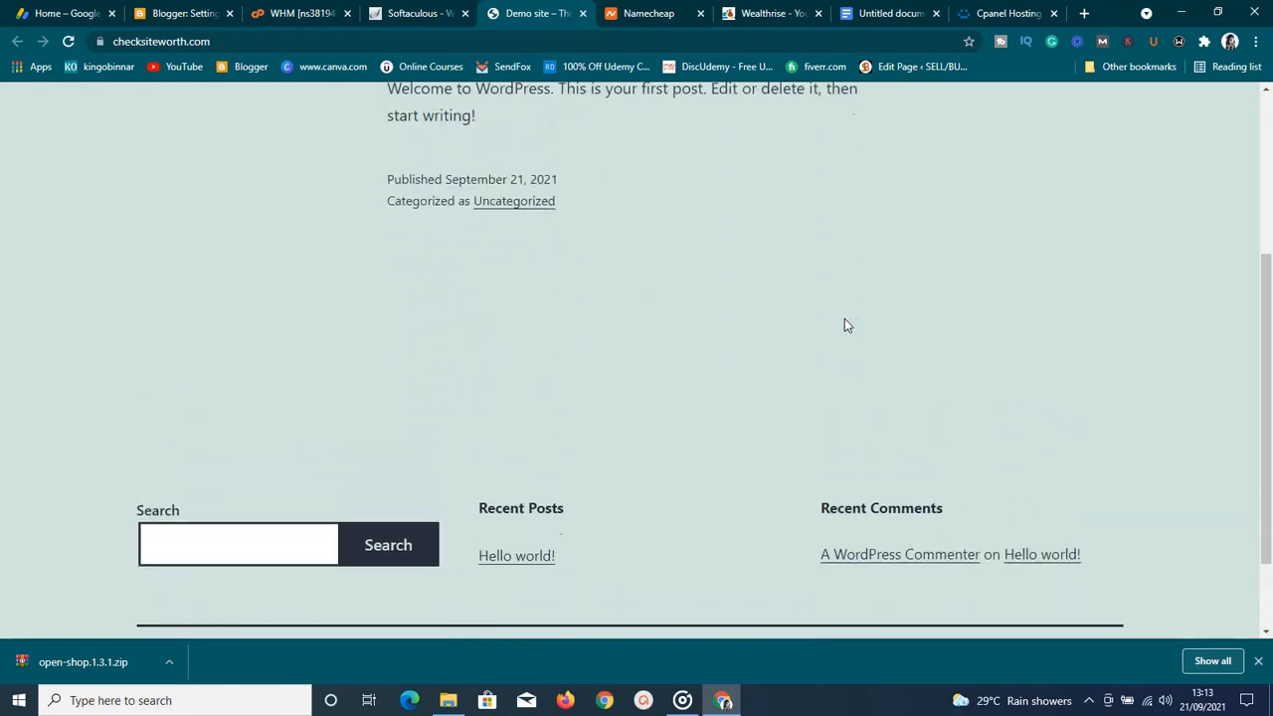
left_click(418, 13)
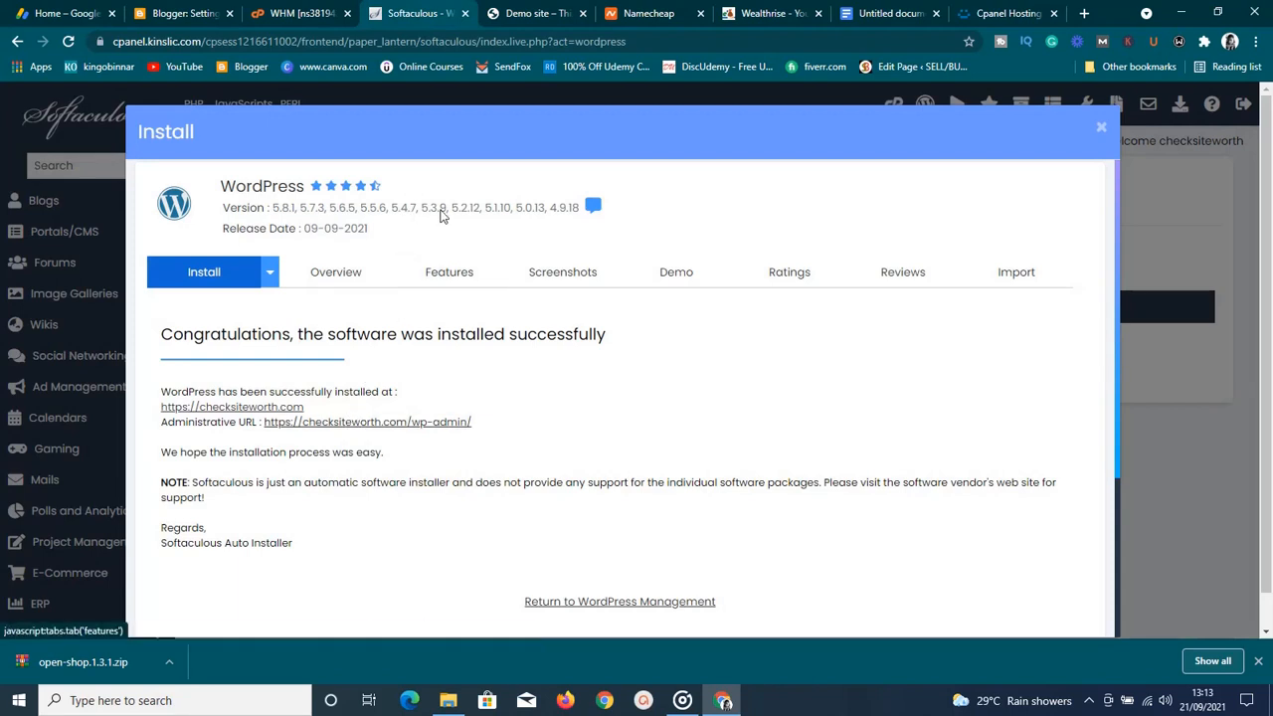
Load checksiteworth.com/wp-admin in a new tab to reach the WordPress login page
left_click(1086, 13)
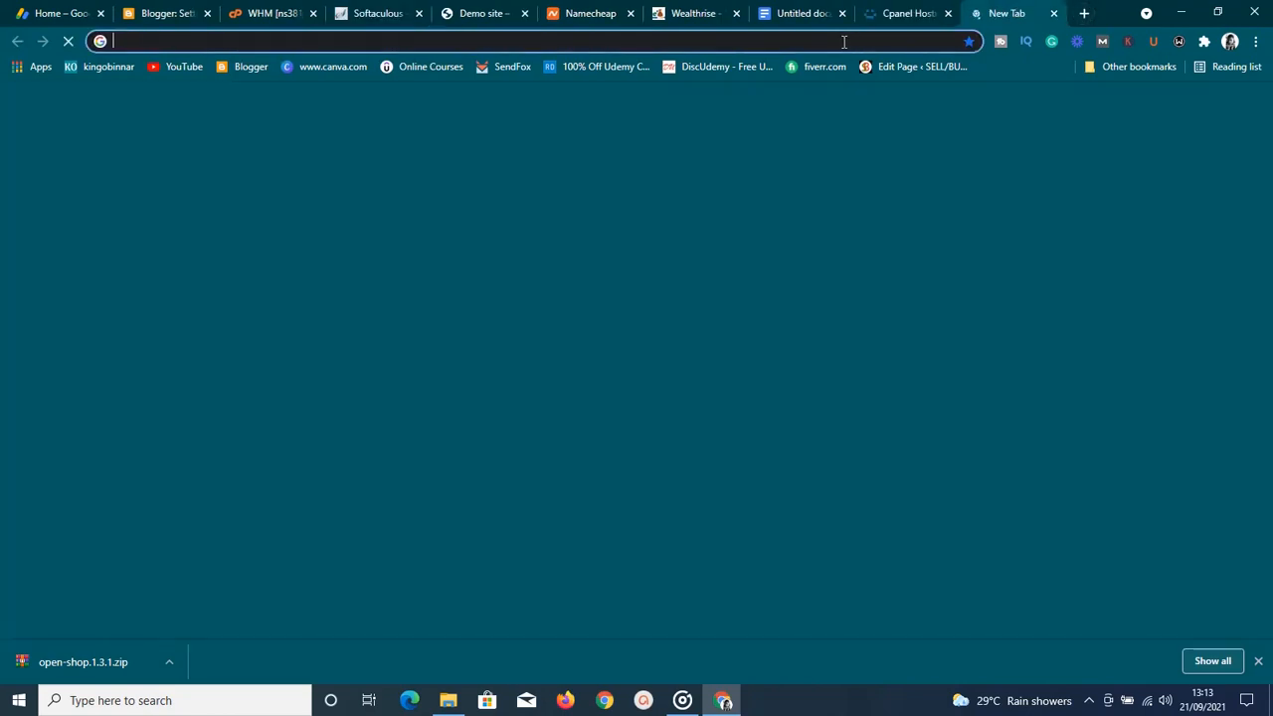
left_click(844, 42)
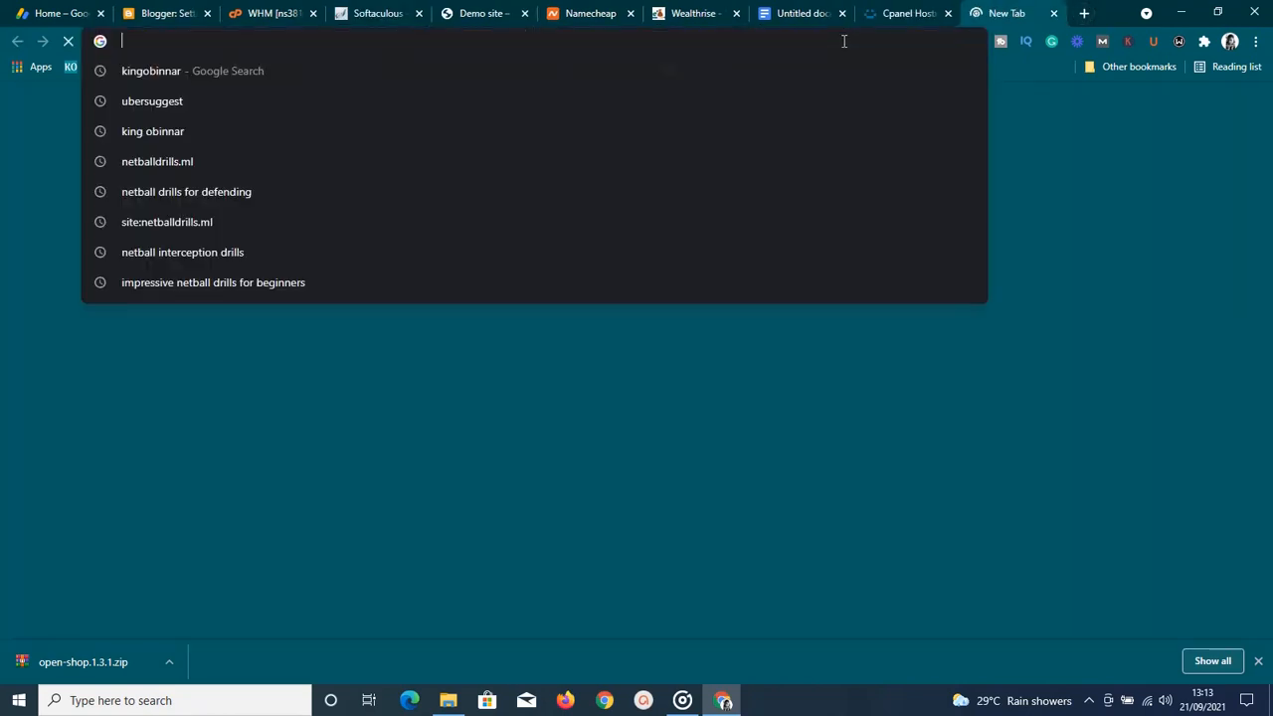
type("chee")
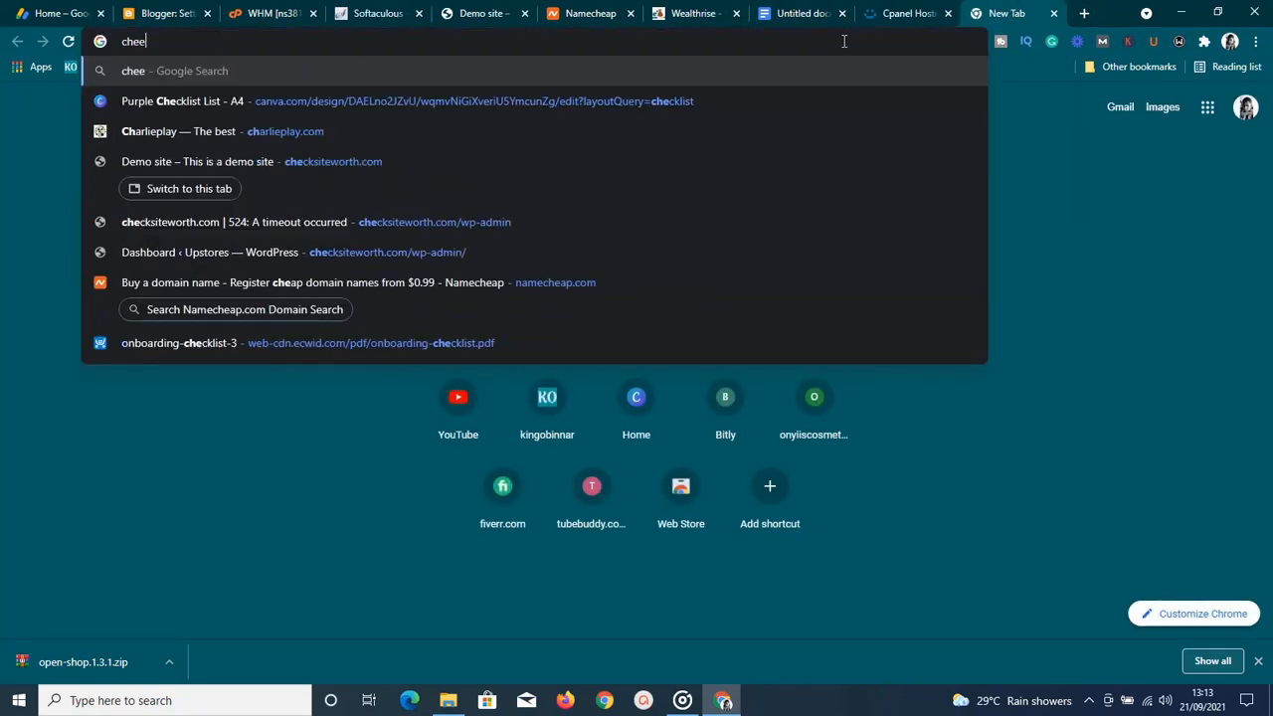
key("BackSpace")
type("c")
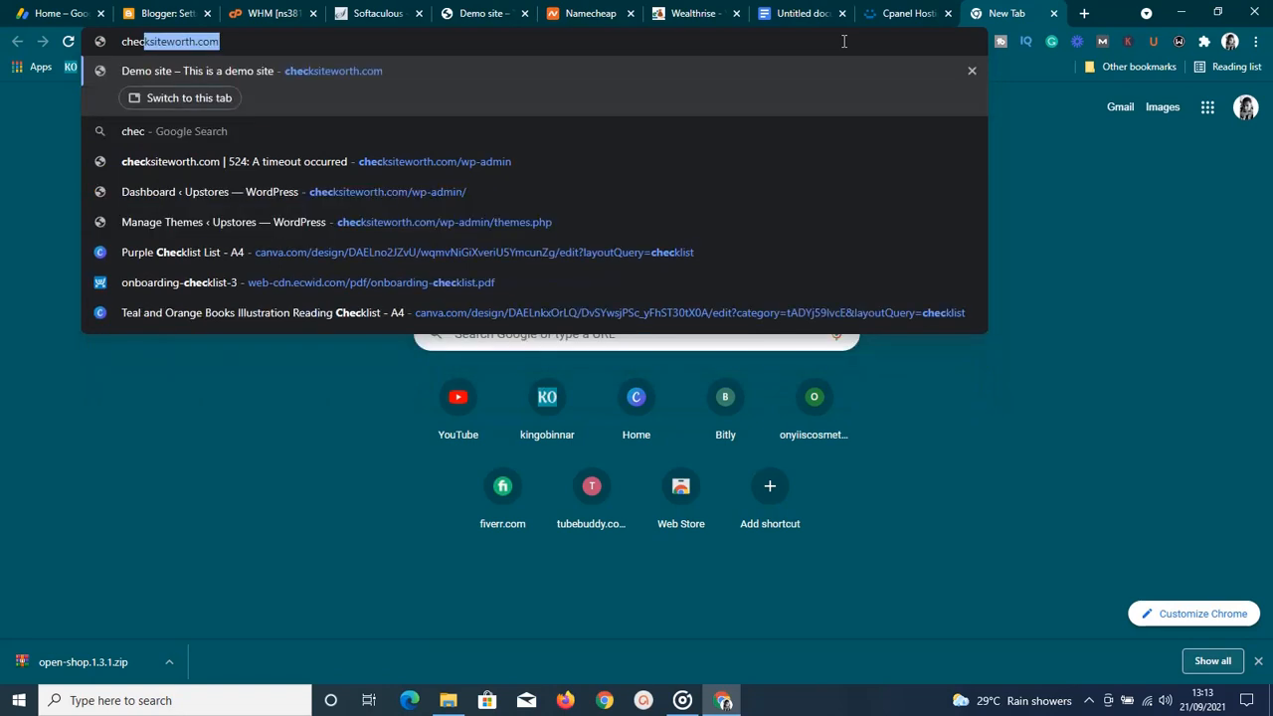
key("BackSpace")
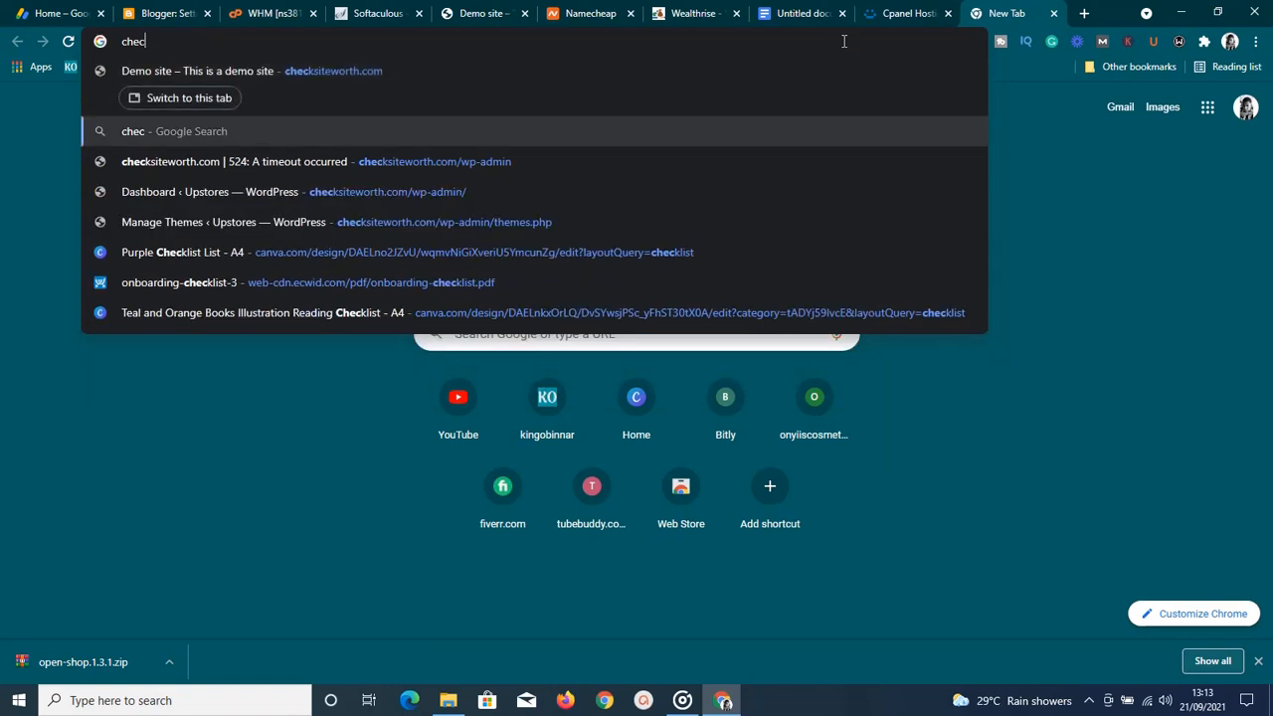
type("k")
key("Right")
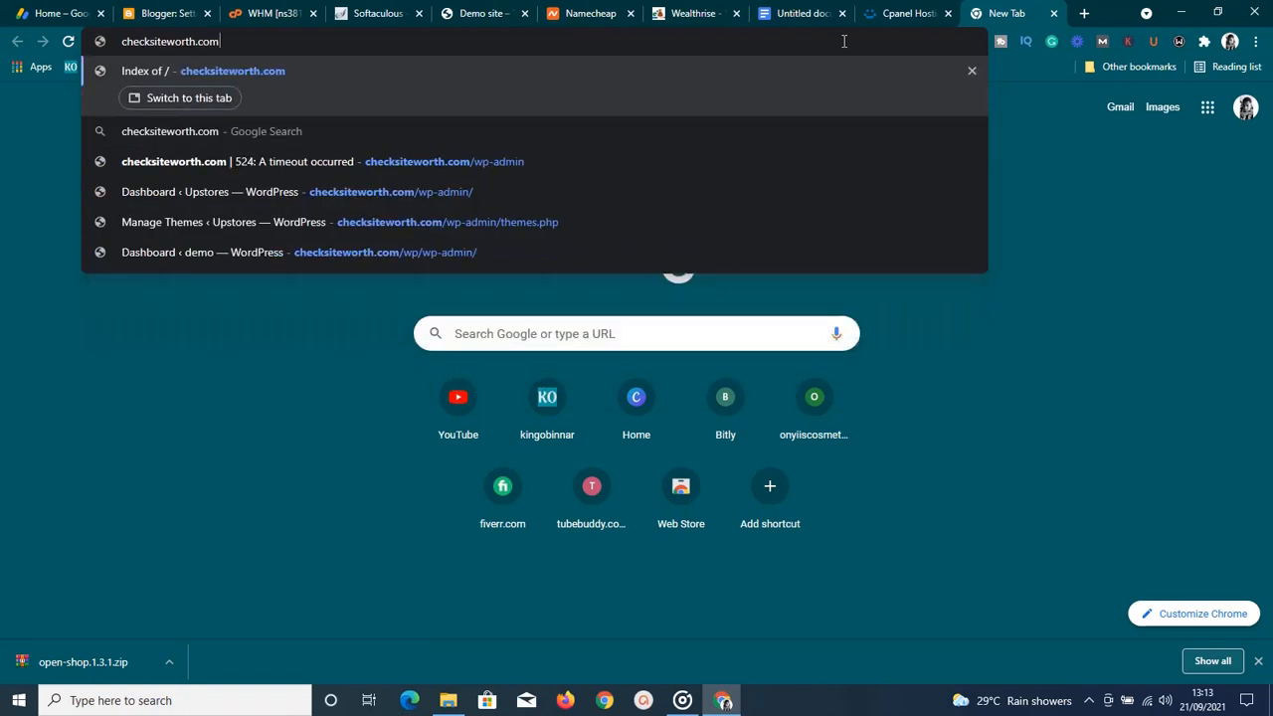
type("/")
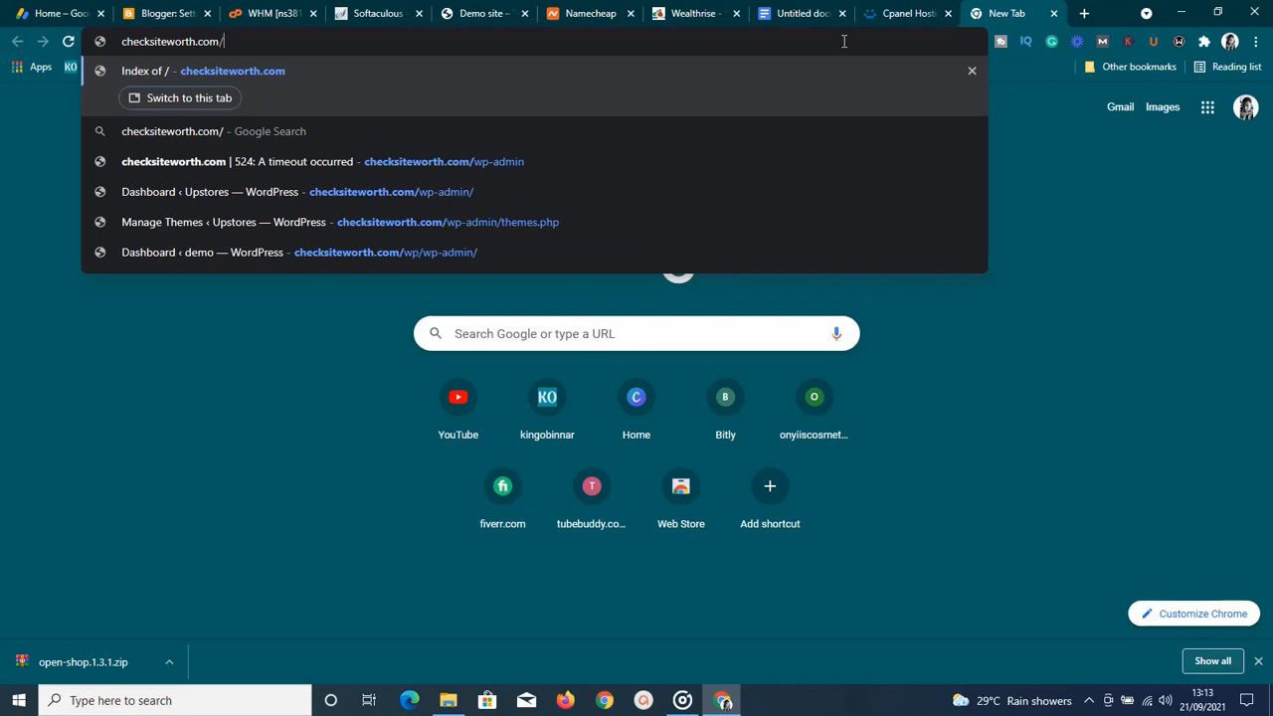
type("wp-admin")
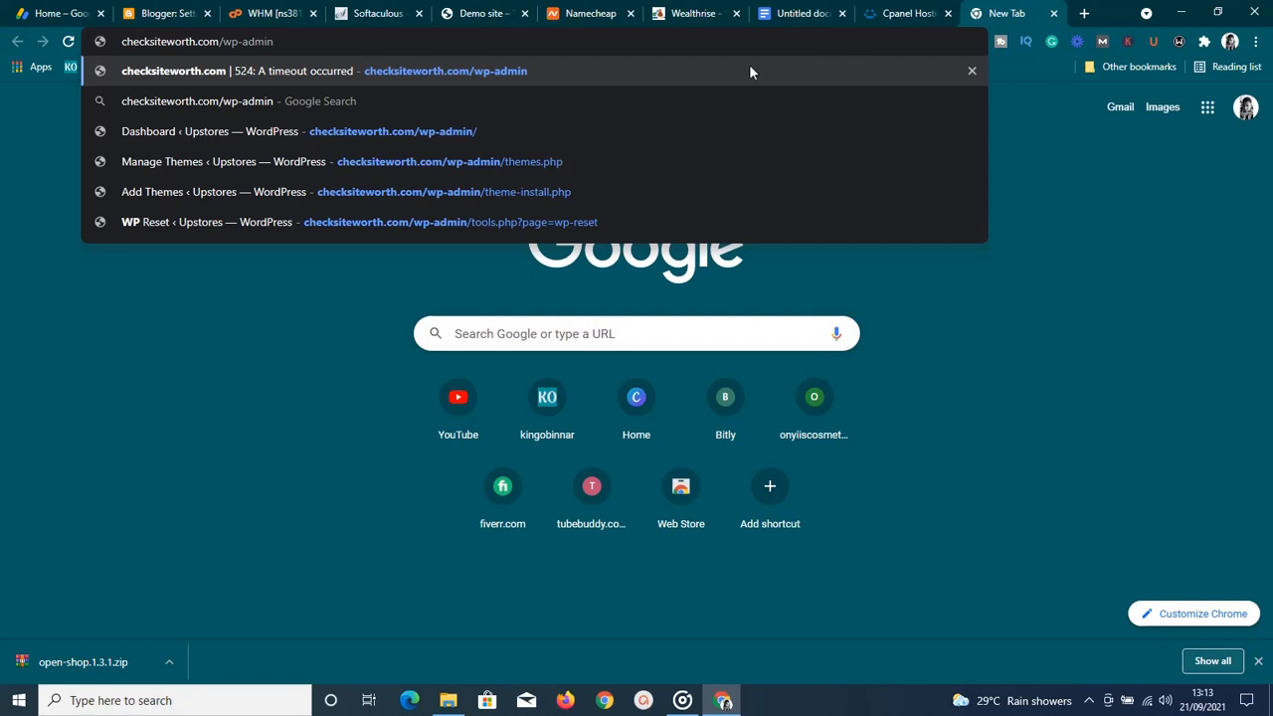
key("Return")
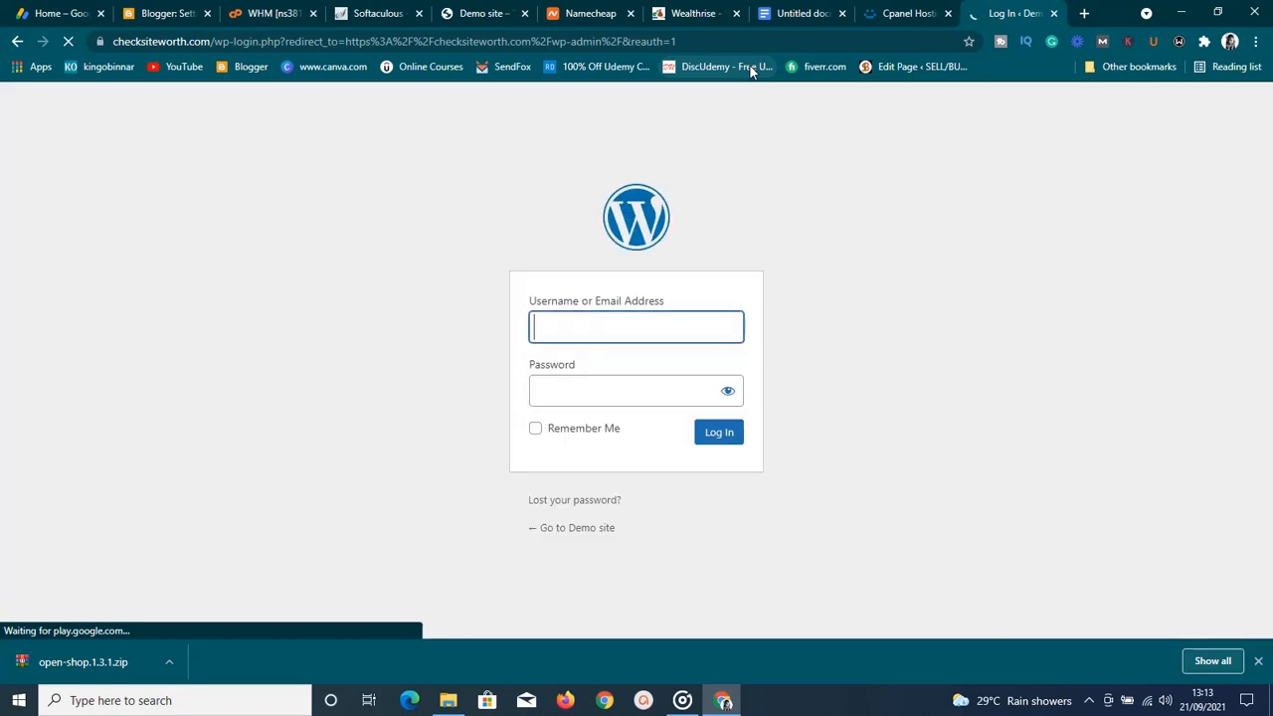
Log in to the checksiteworth.com admin area with the saved administrator username and its password
left_click(617, 336)
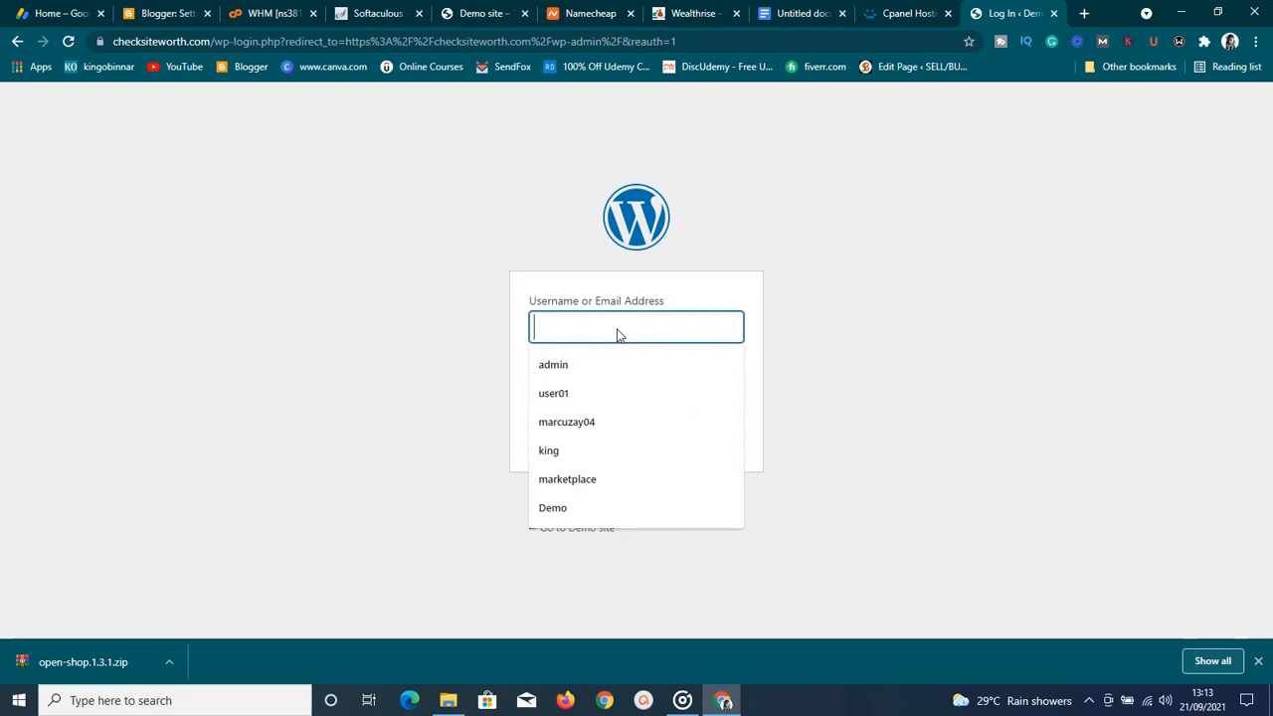
left_click(583, 366)
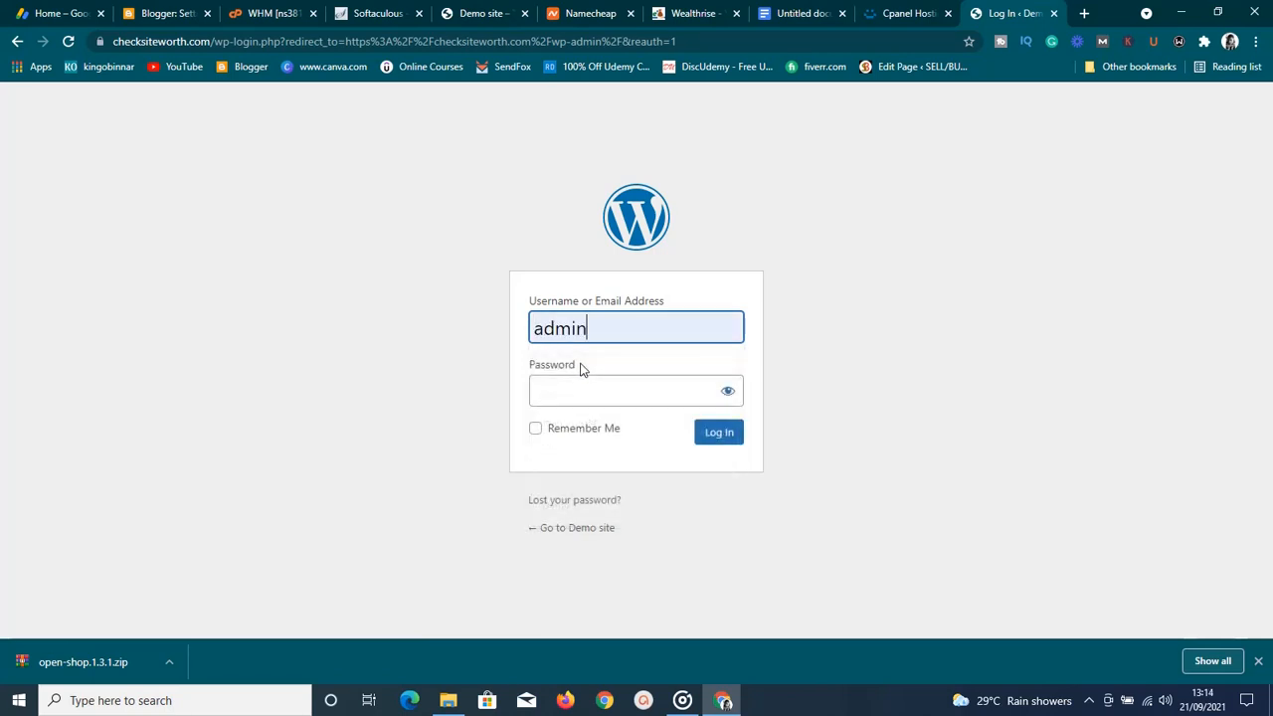
left_click(582, 389)
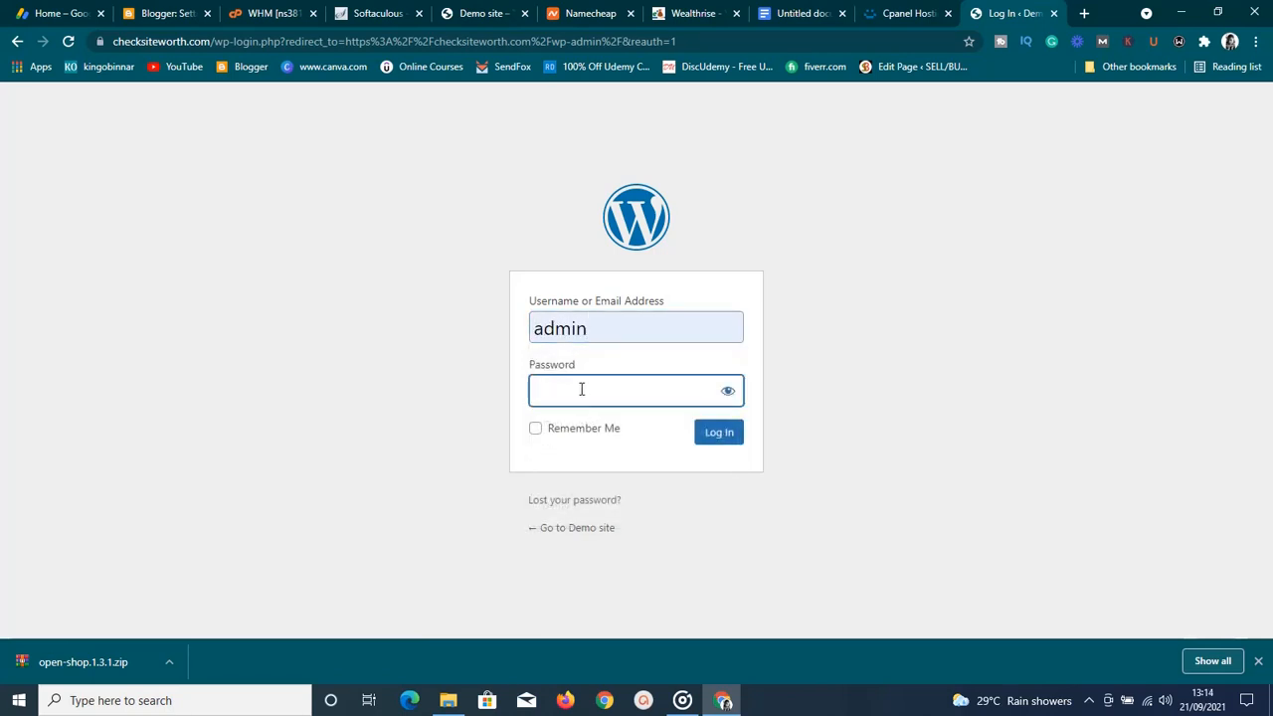
type("•••••••")
type("•")
left_click(736, 435)
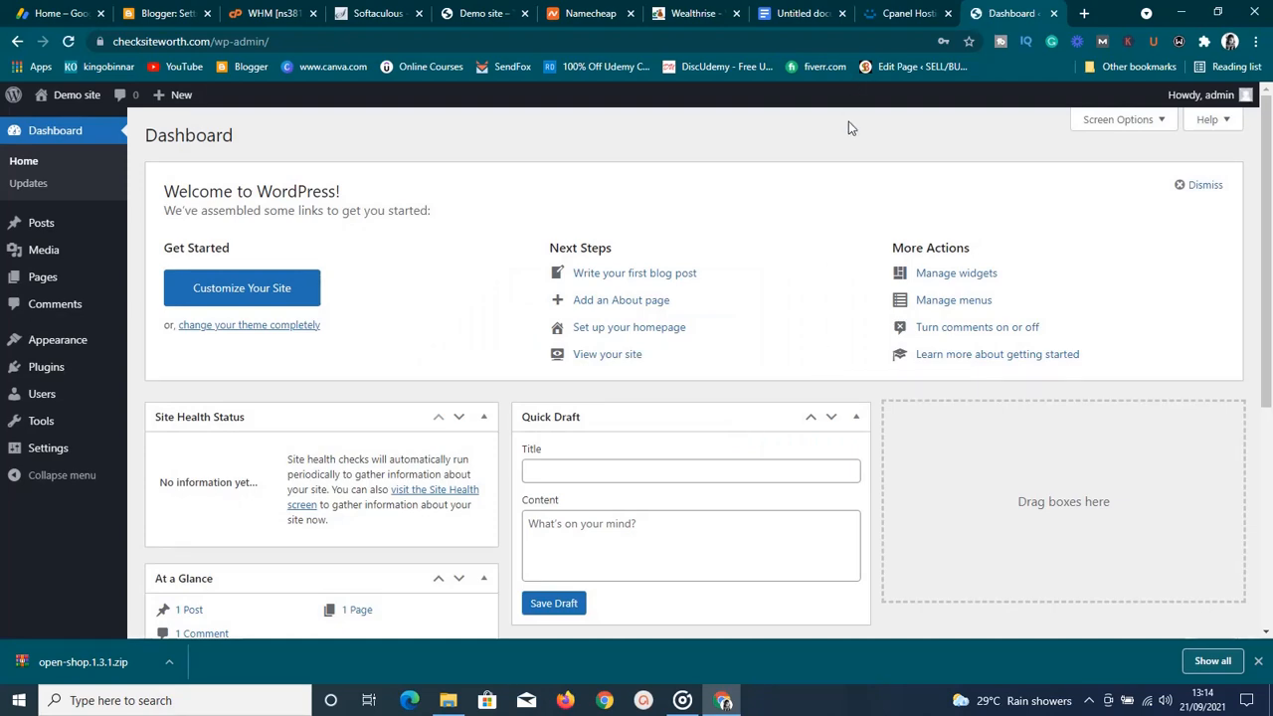
scroll(848, 122, "down", 5)
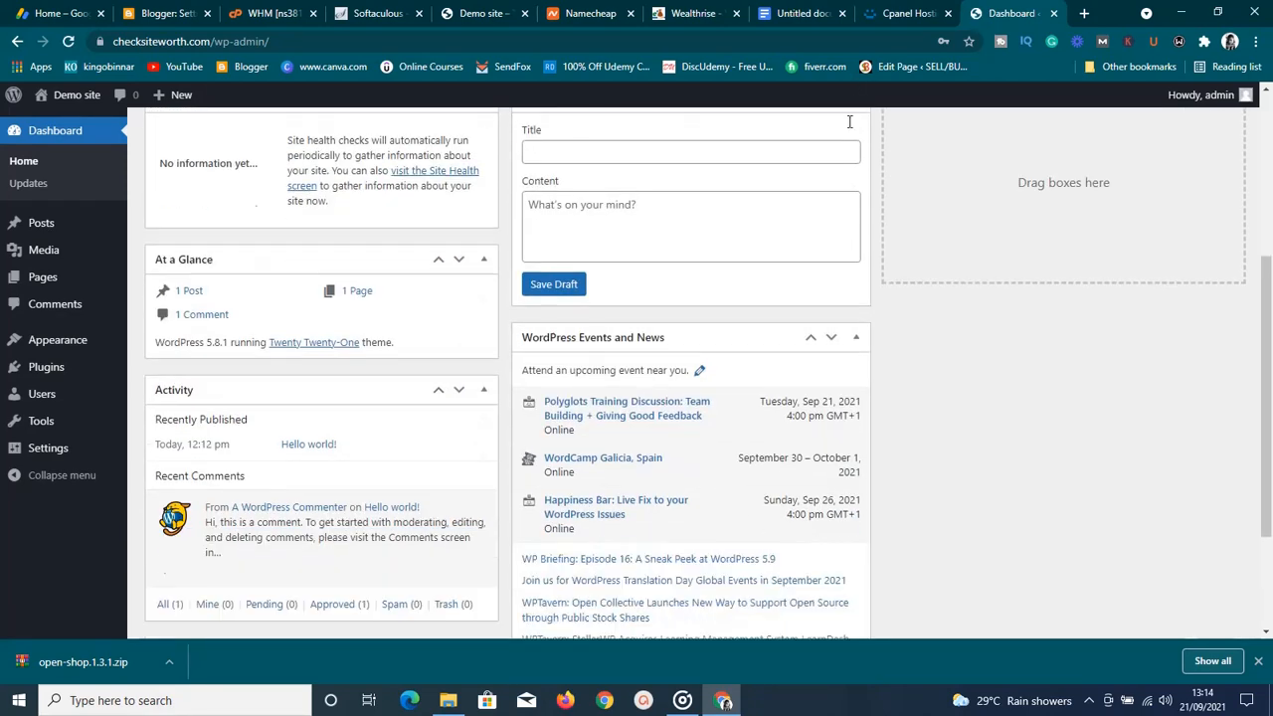
scroll(848, 122, "up", 5)
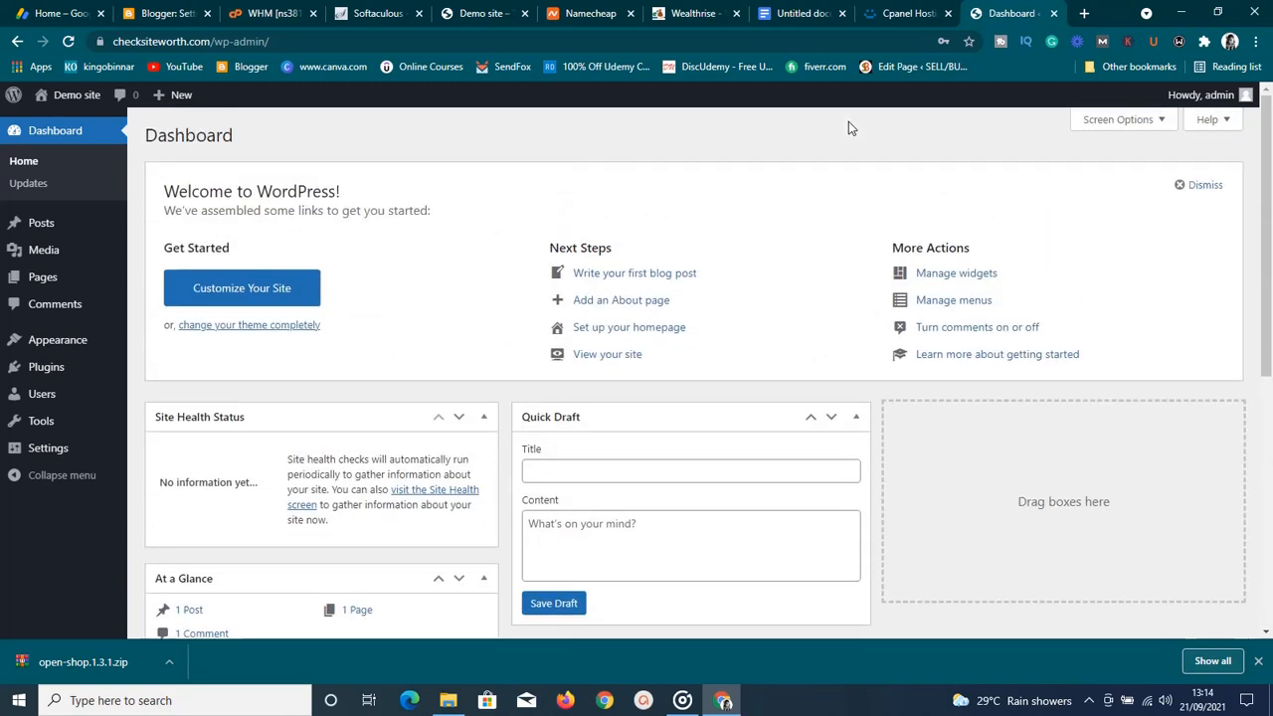
scroll(848, 122, "down", 5)
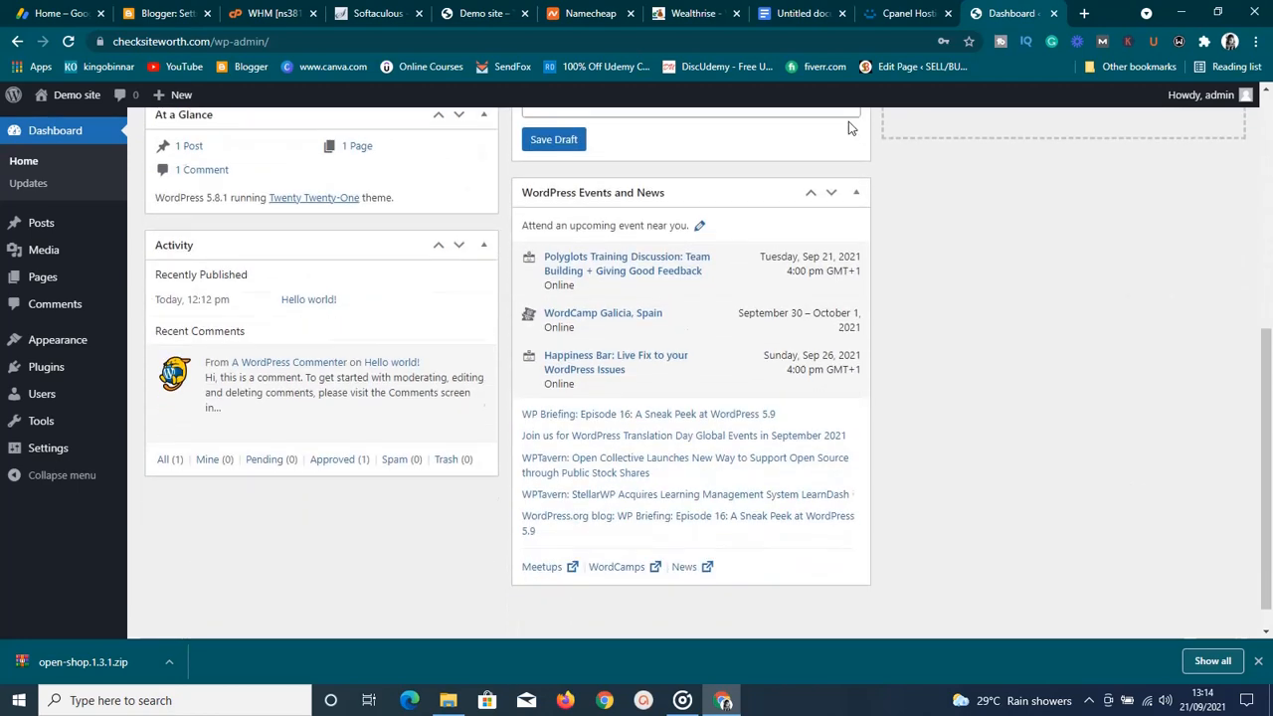
scroll(848, 122, "up", 5)
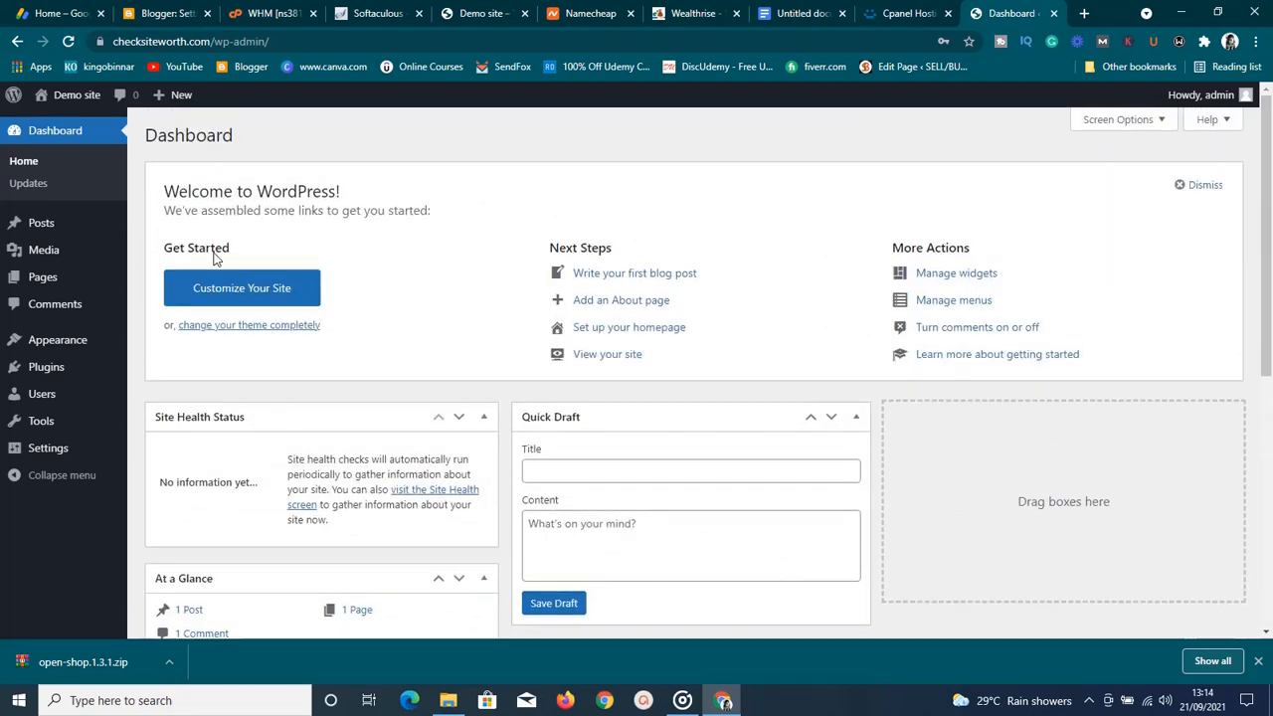
left_click(463, 14)
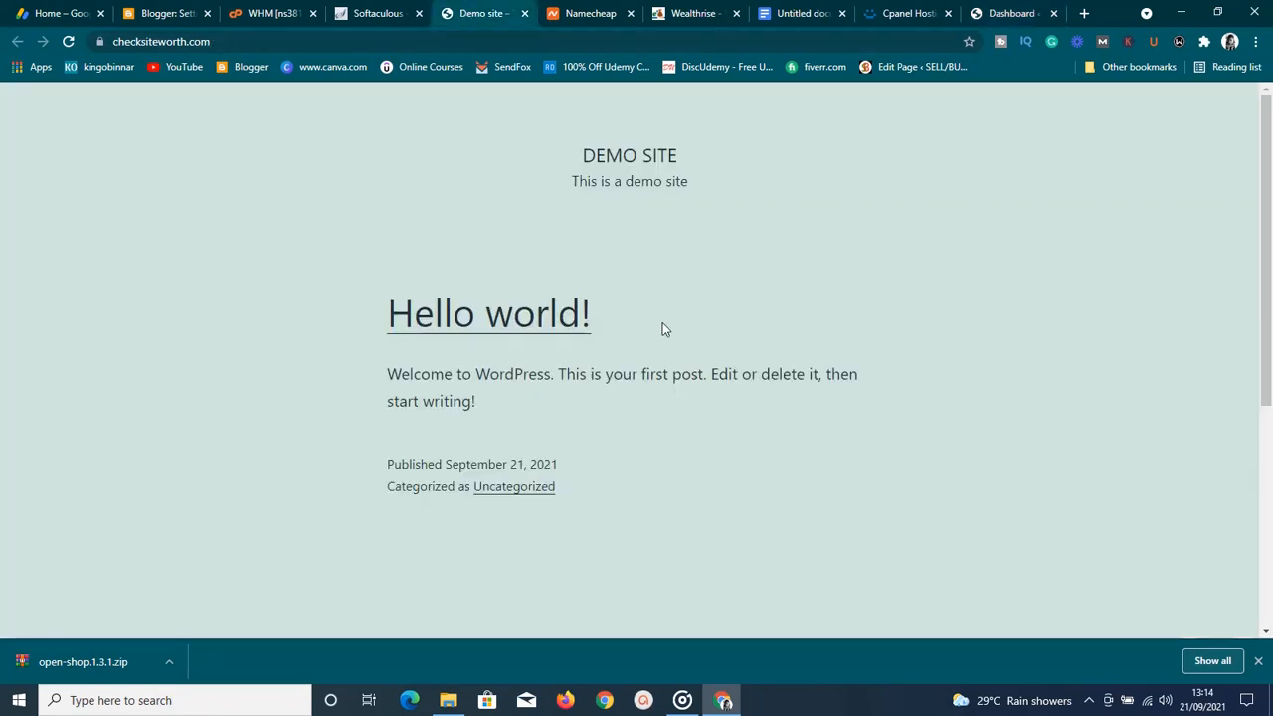
left_click(996, 14)
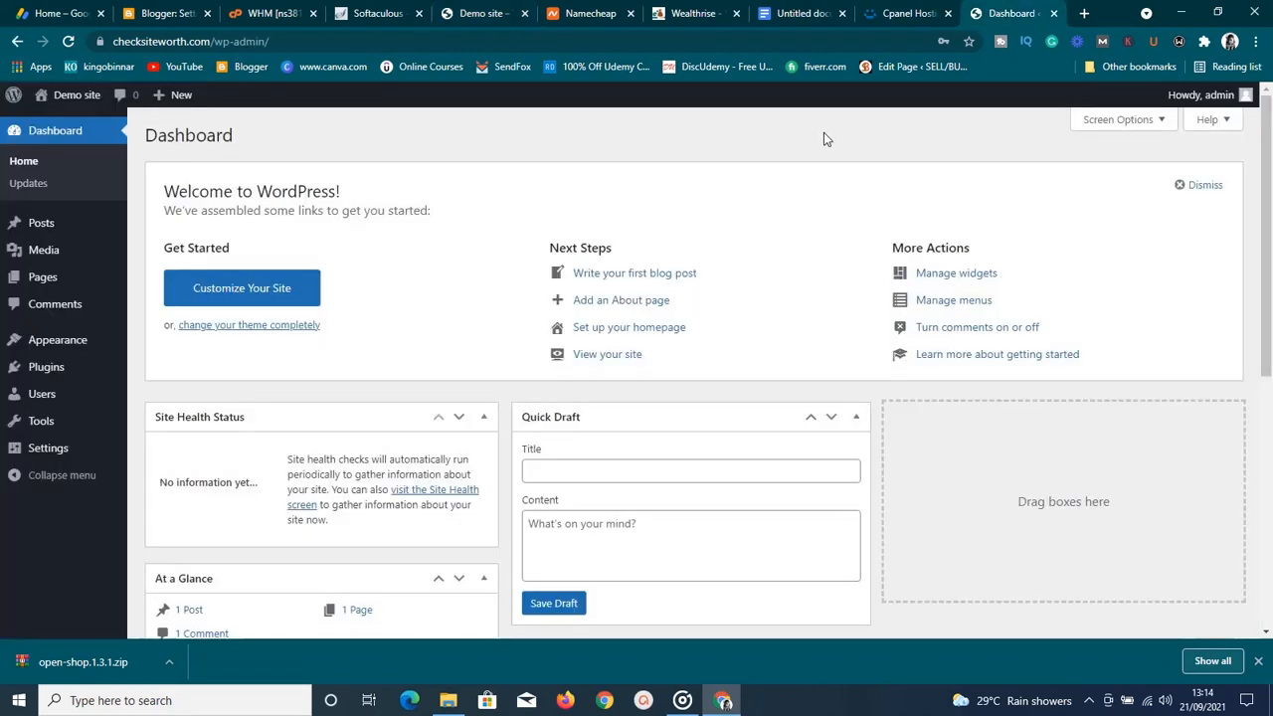
scroll(784, 136, "down", 1)
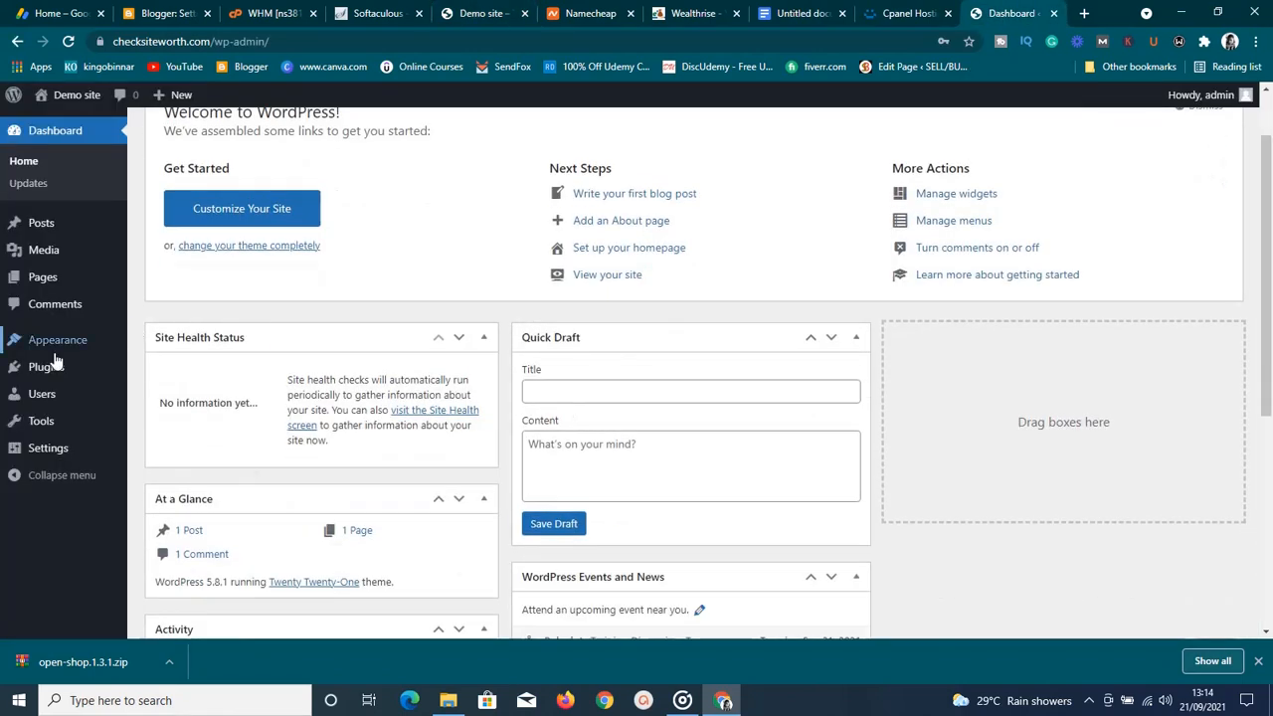
mouse_move(58, 350)
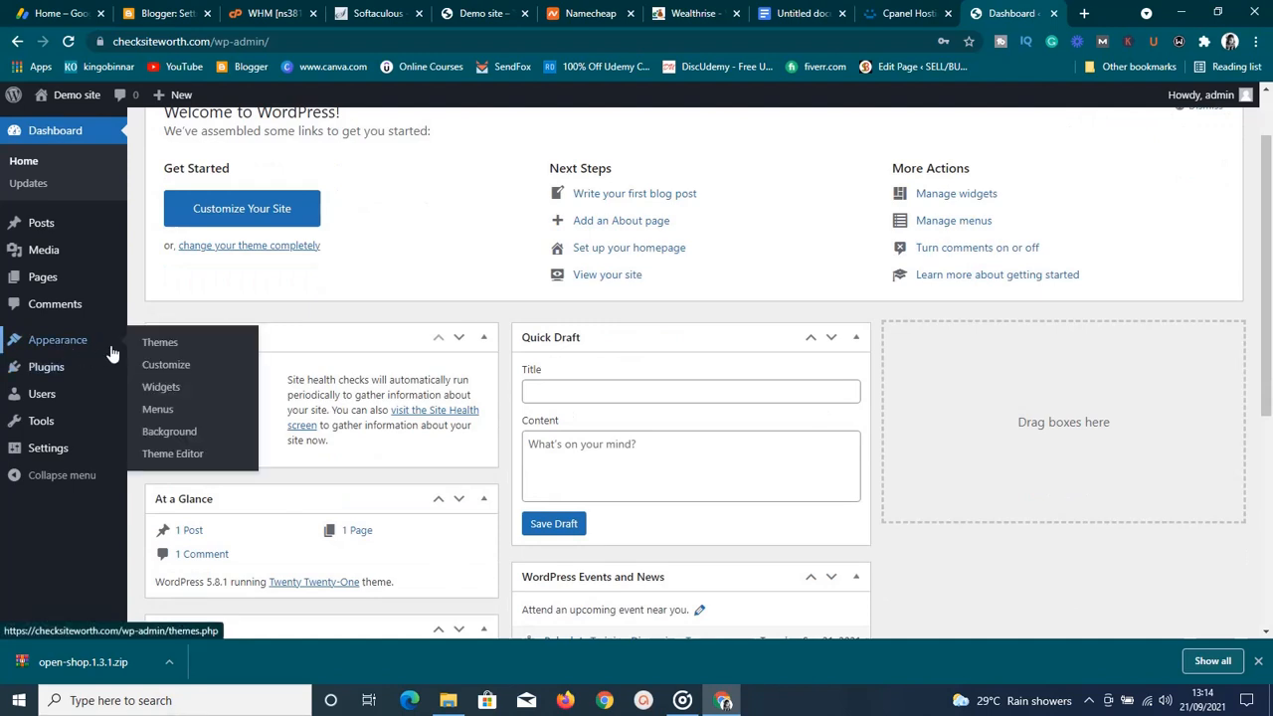
left_click(144, 345)
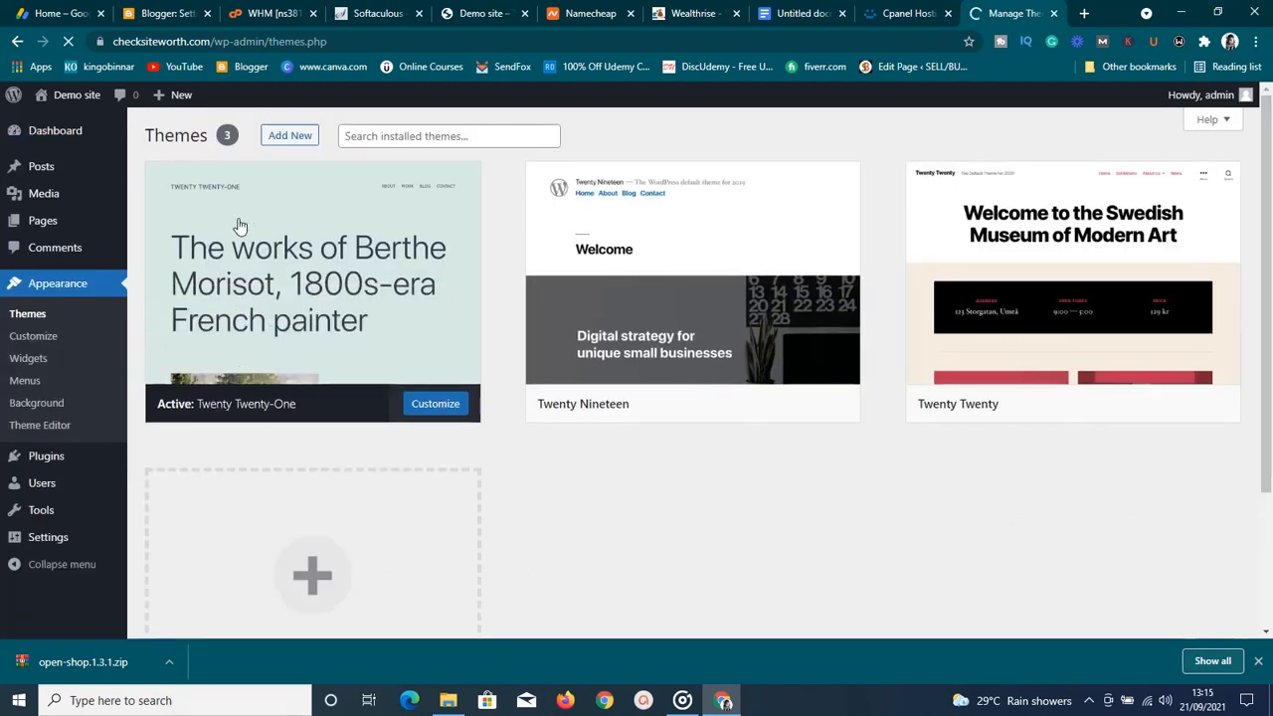
Go to Appearance > Themes and open the Add New themes page
left_click(290, 137)
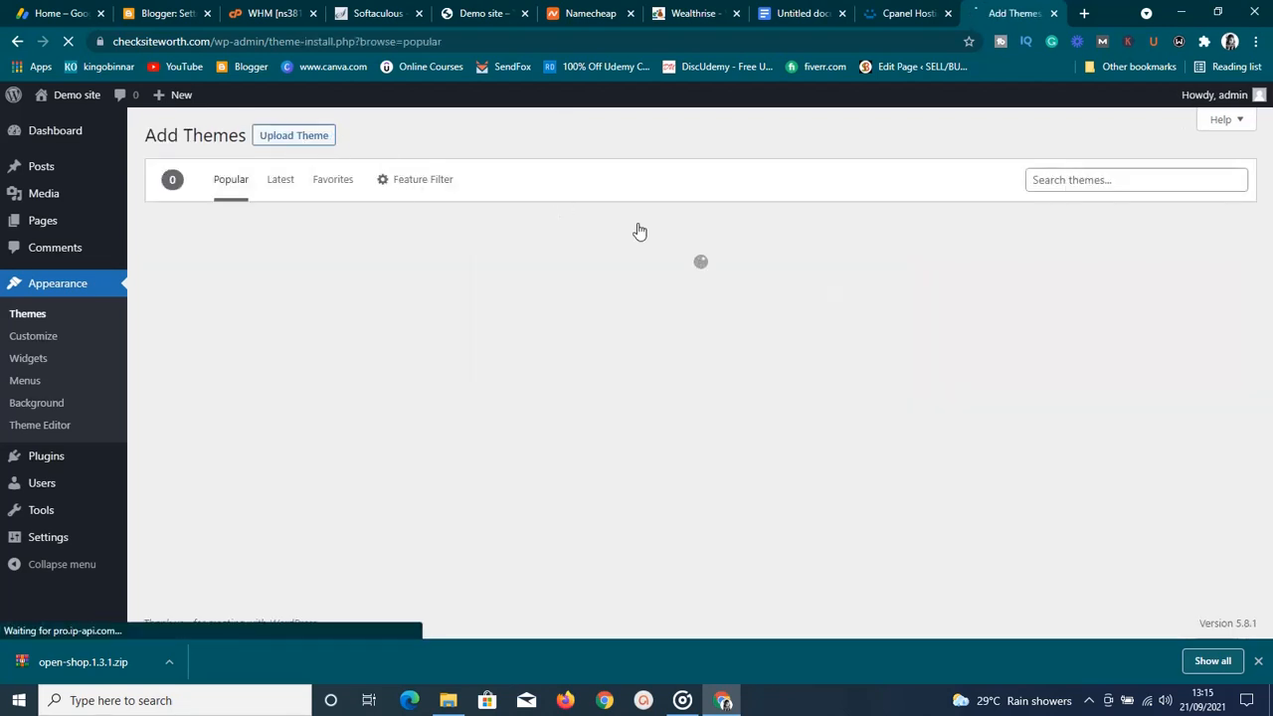
Search the theme directory for 'blog', then install and activate the Fairy Blog theme
left_click(1046, 183)
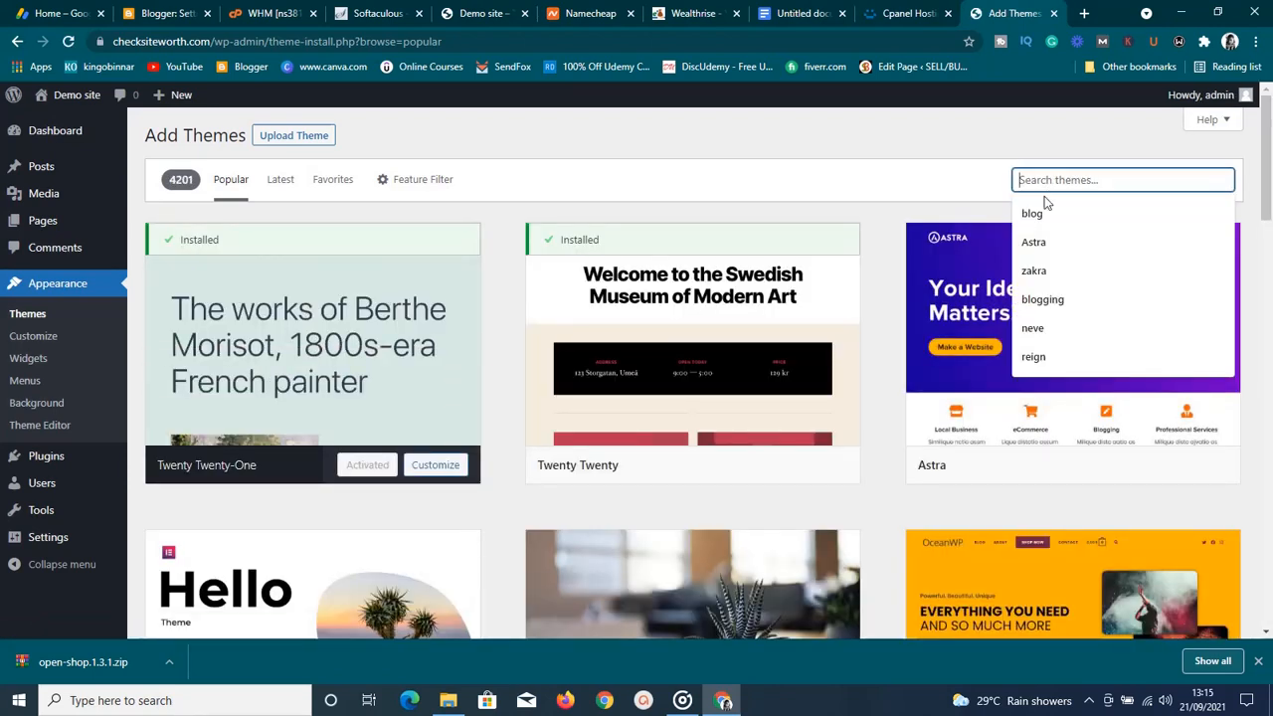
left_click(1042, 206)
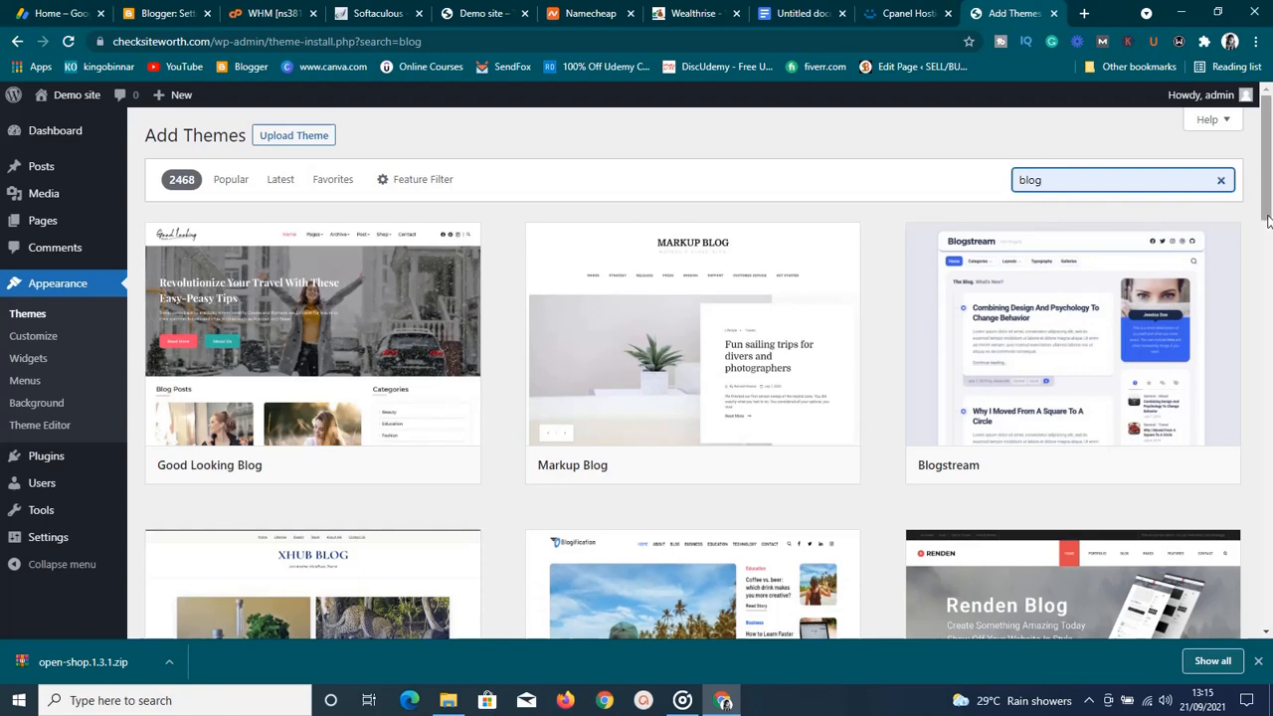
left_click(1267, 247)
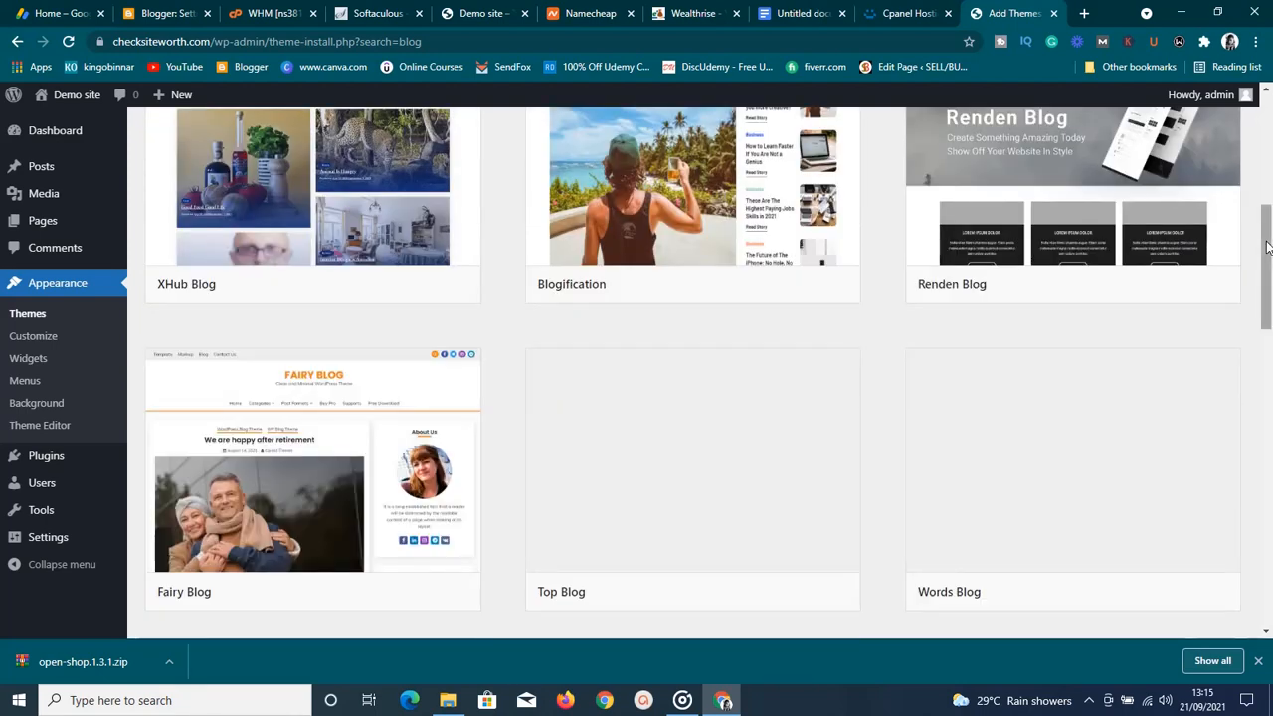
mouse_move(1199, 483)
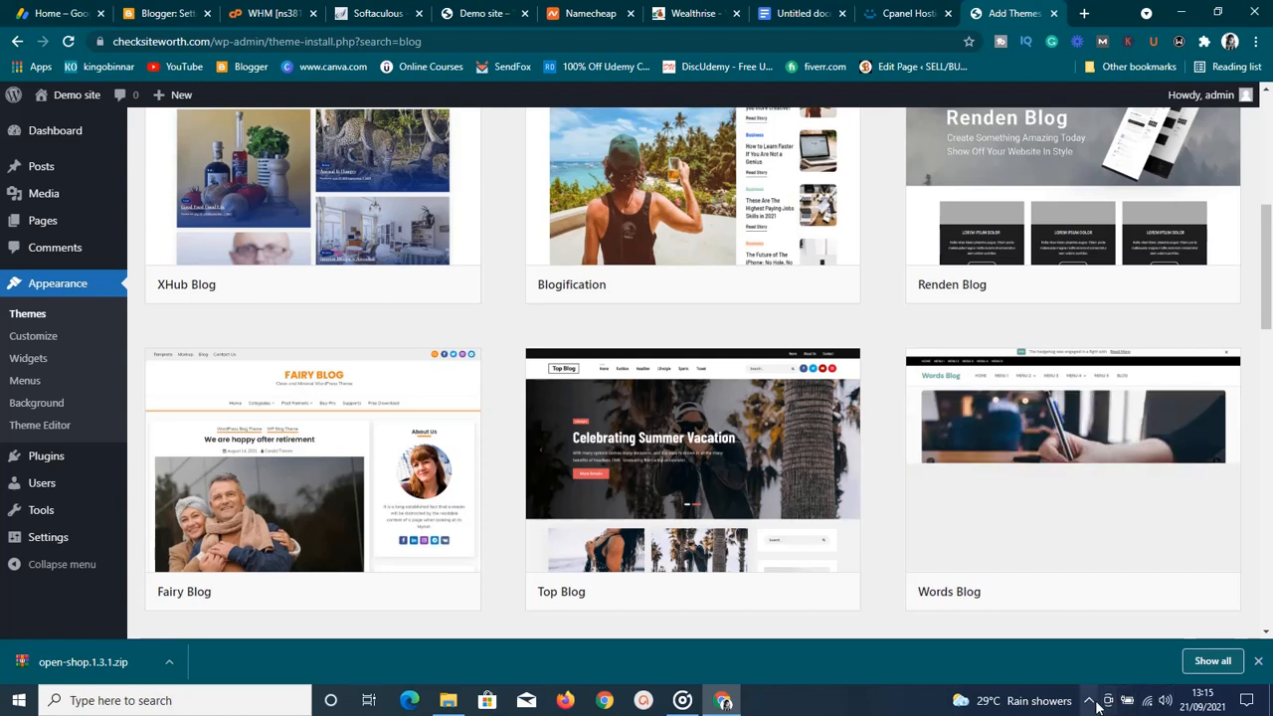
left_click(1090, 698)
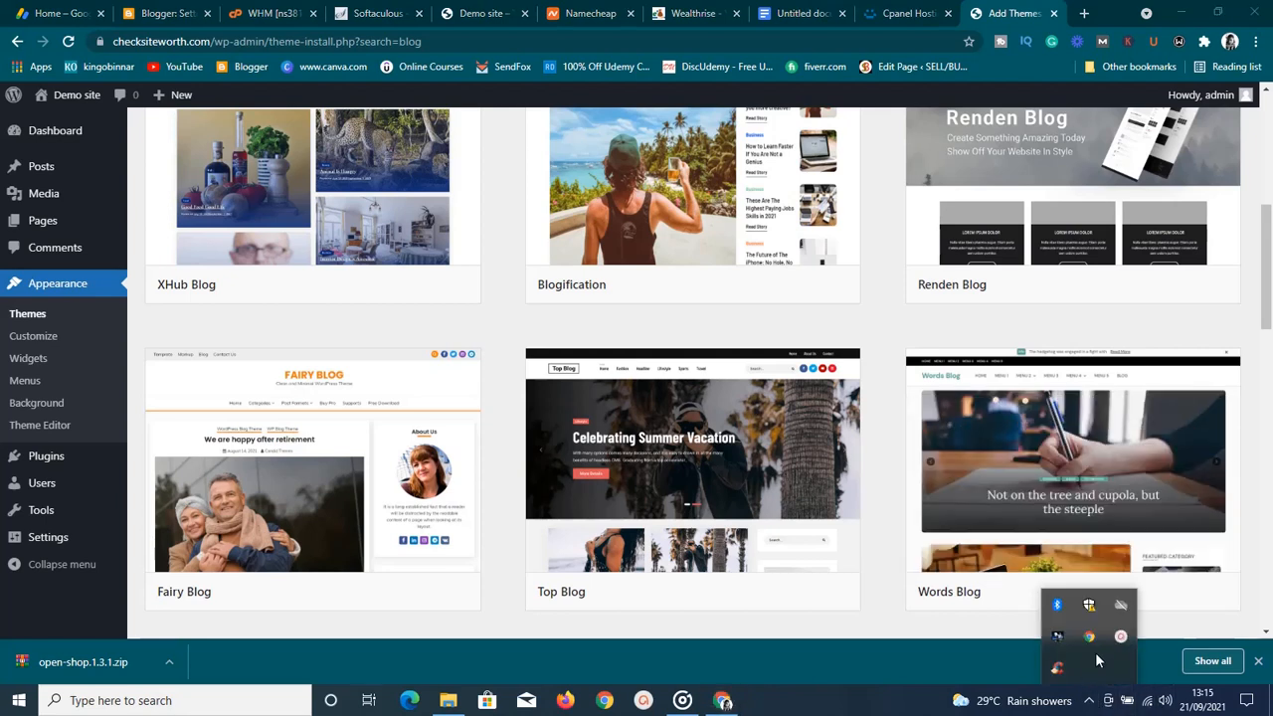
left_click(1121, 636)
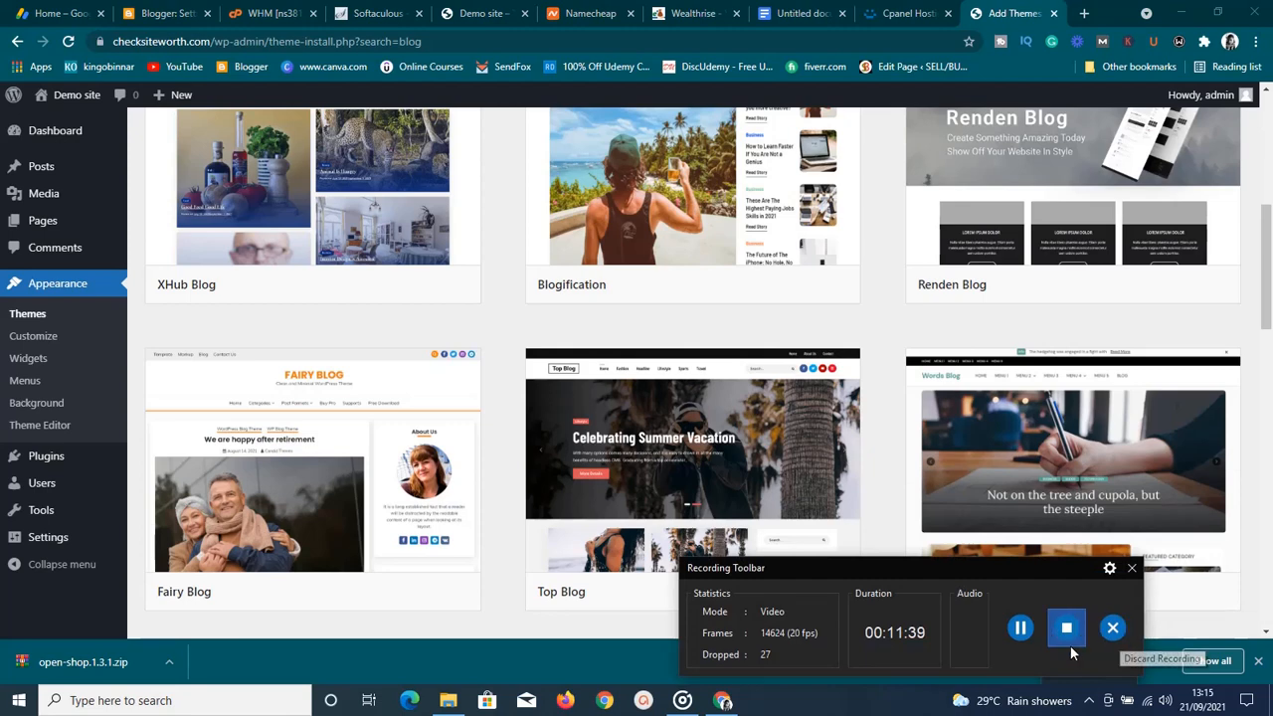
left_click(1013, 641)
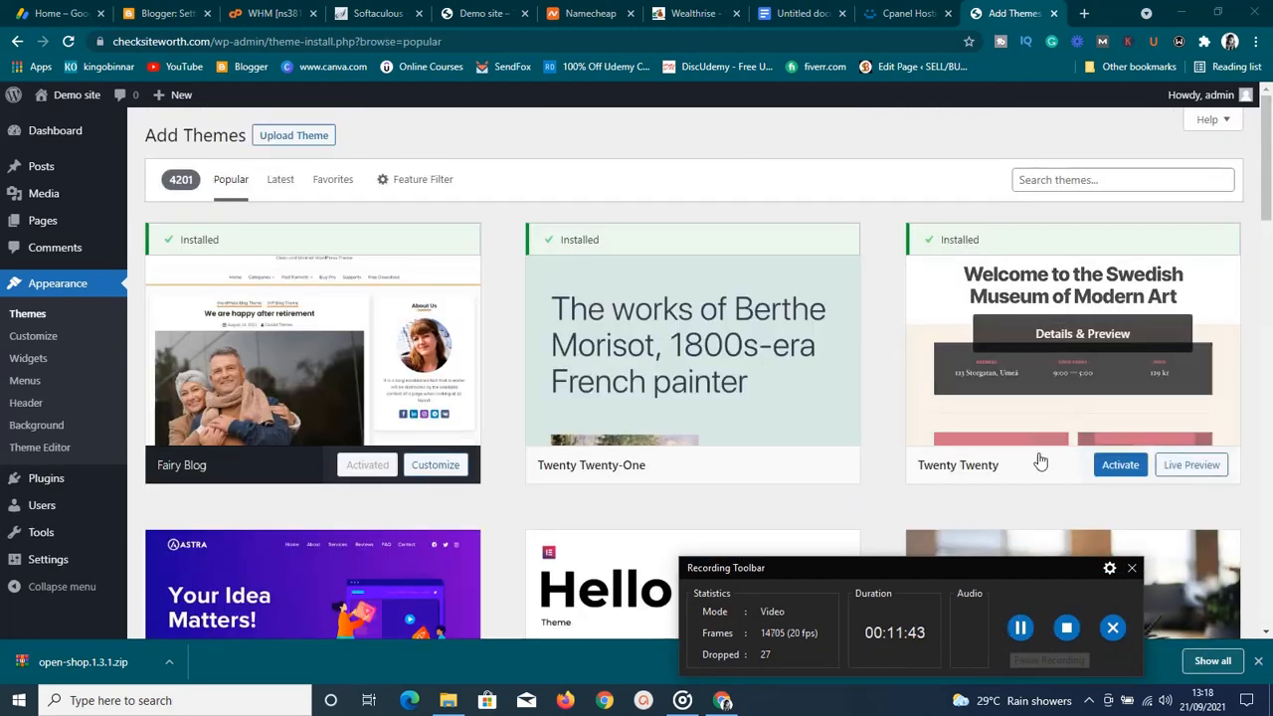
Search the theme directory for the Fairy themes and install Fairy Lite
left_click(1047, 181)
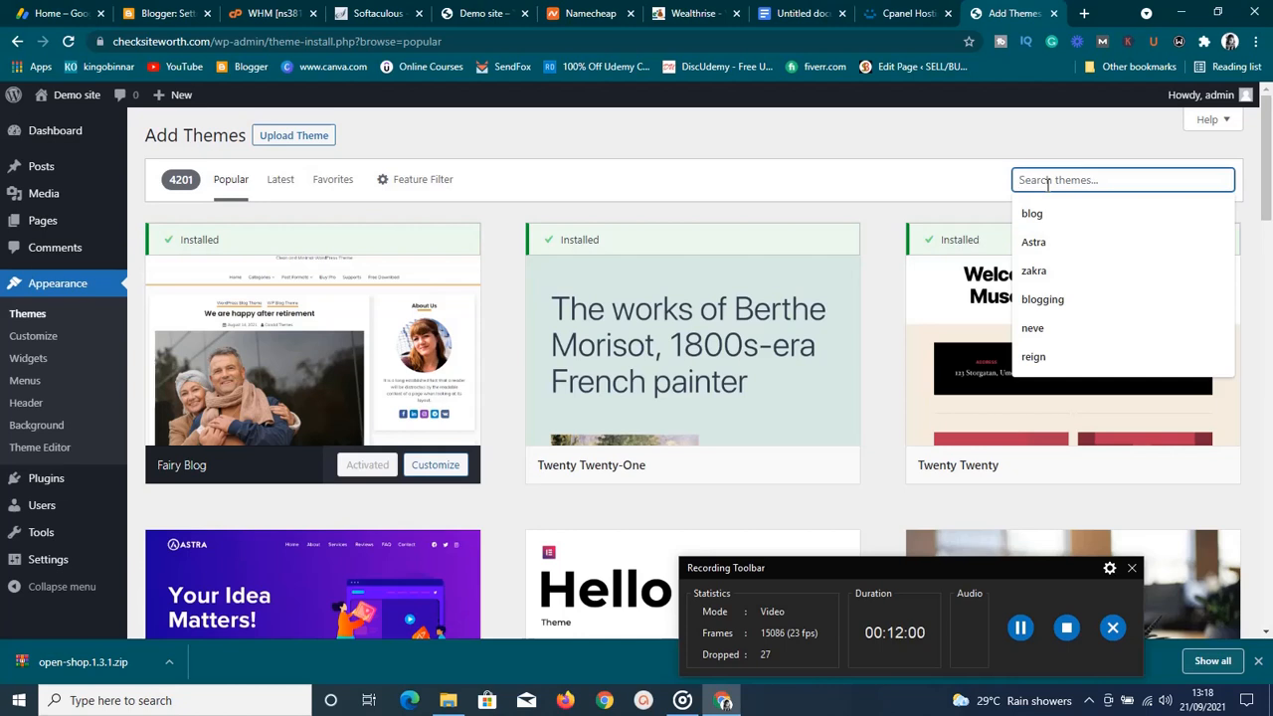
type("f")
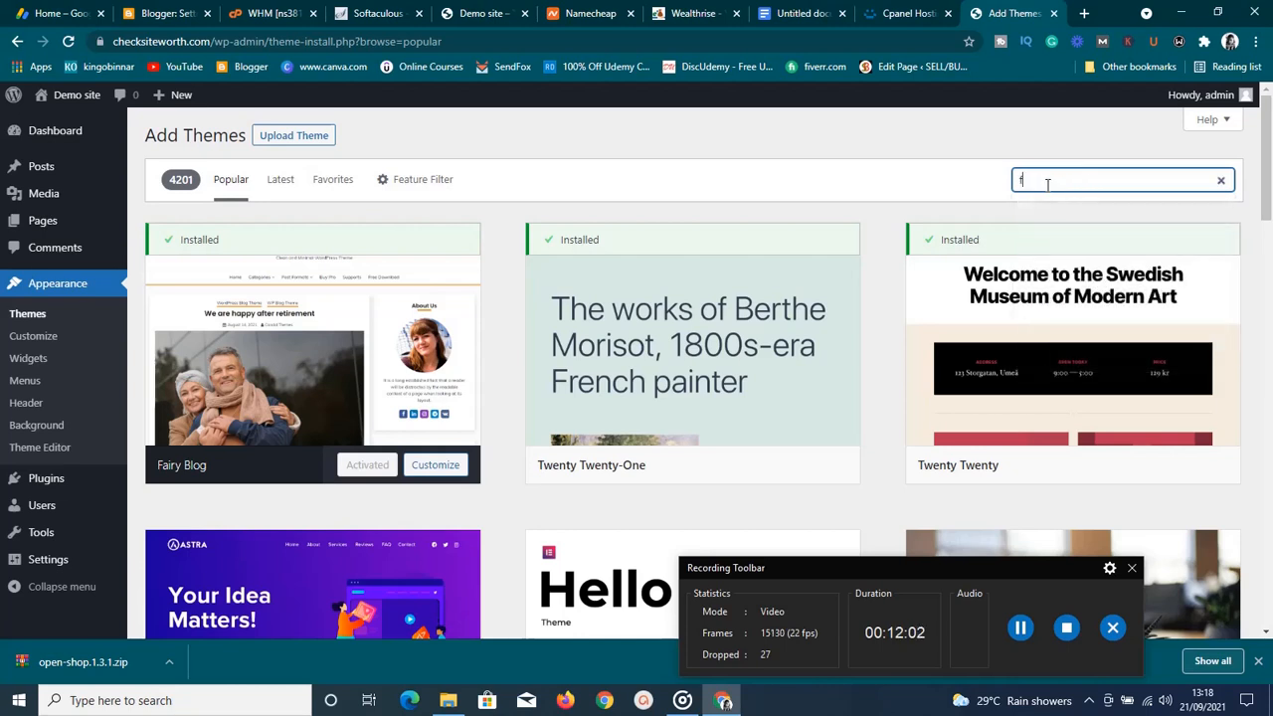
type("airly")
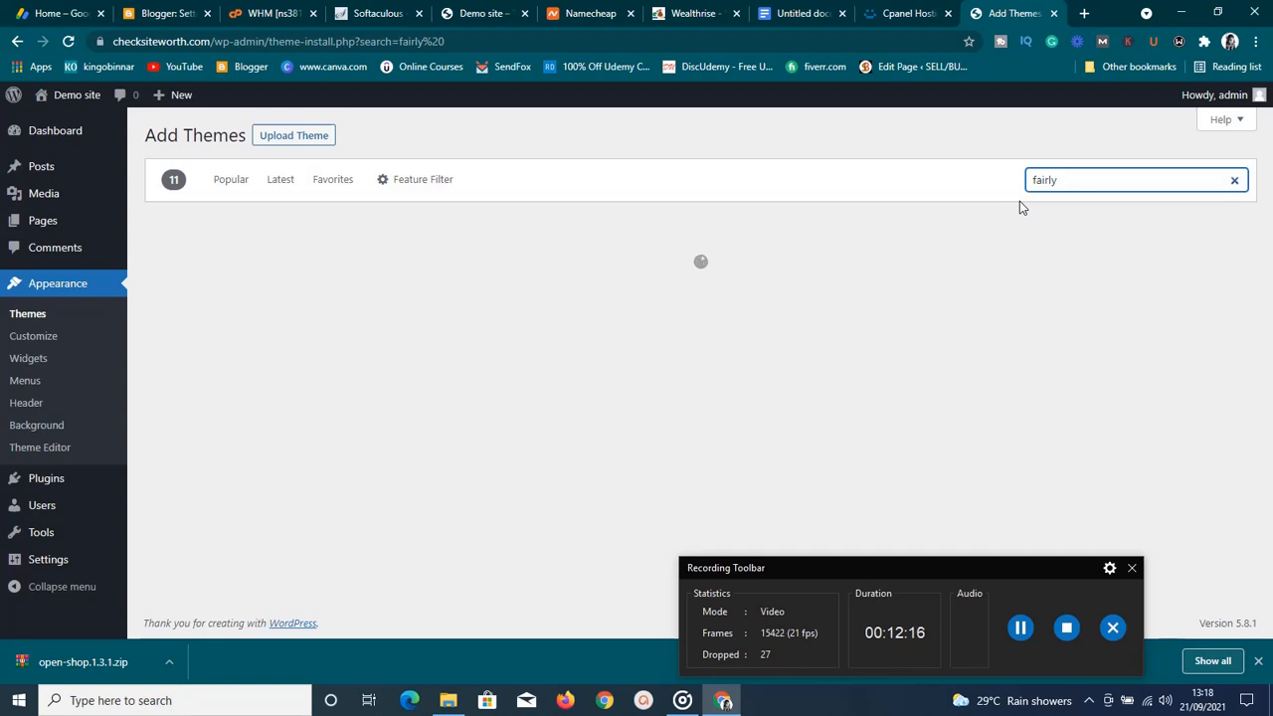
key("BackSpace")
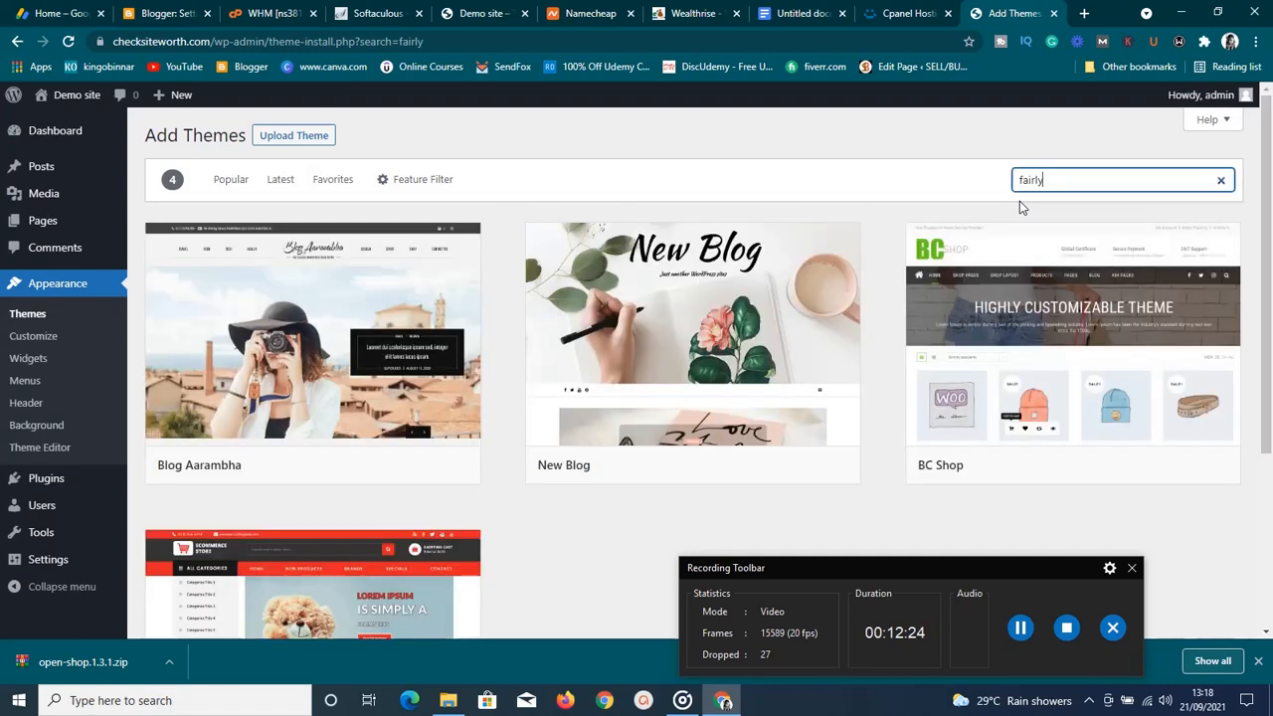
type("blog")
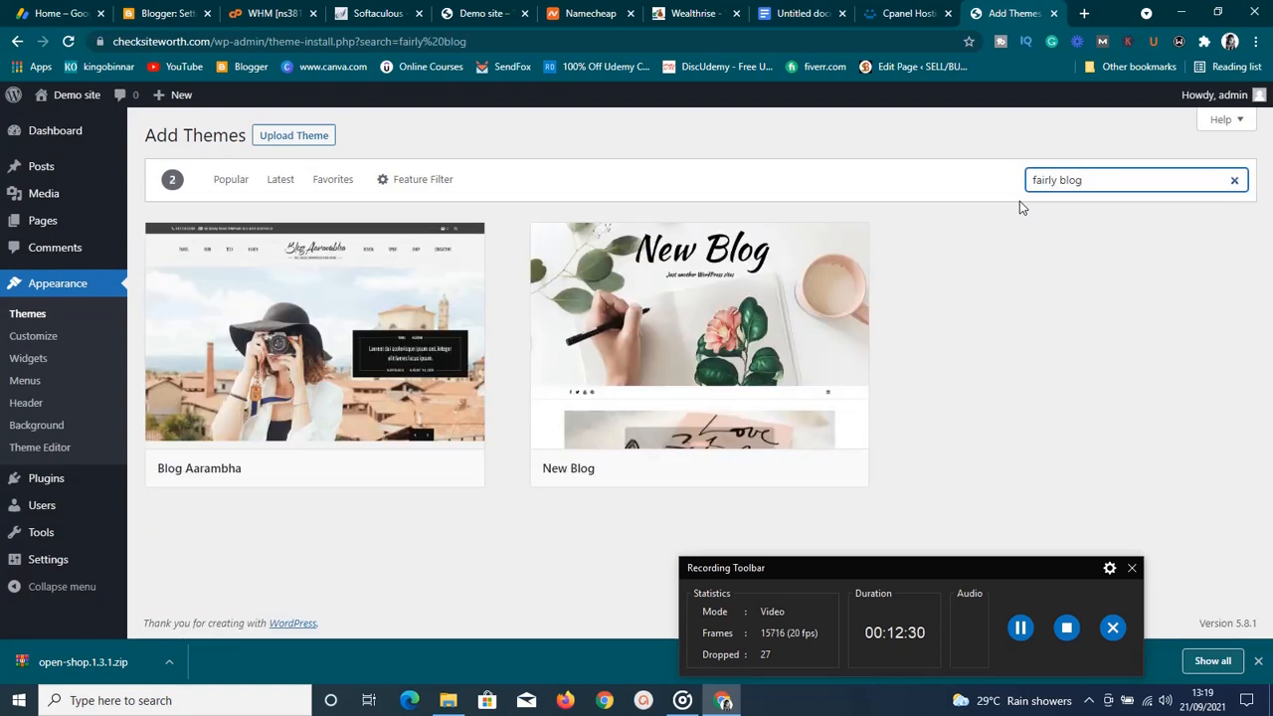
key("BackSpace")
key("BackSpace")
key("BackSpace")
key("BackSpace")
key("BackSpace")
key("BackSpace")
key("BackSpace")
key("BackSpace")
key("BackSpace")
type("a")
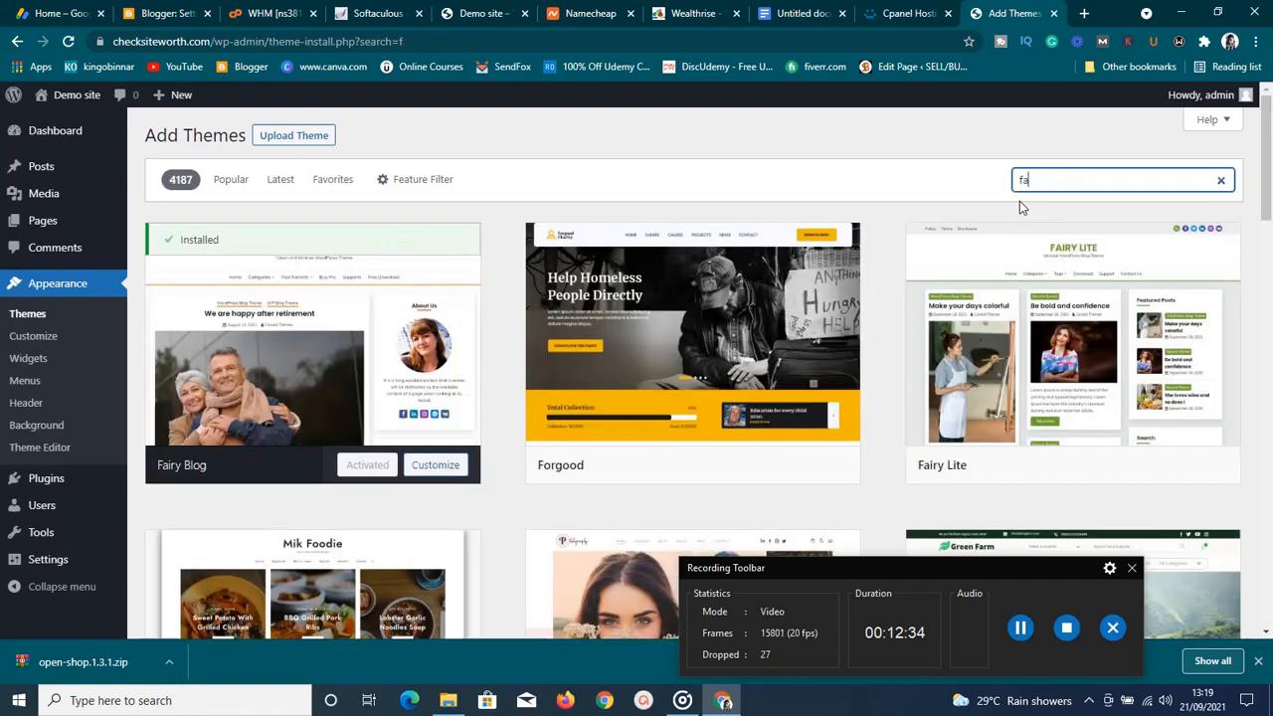
type("i")
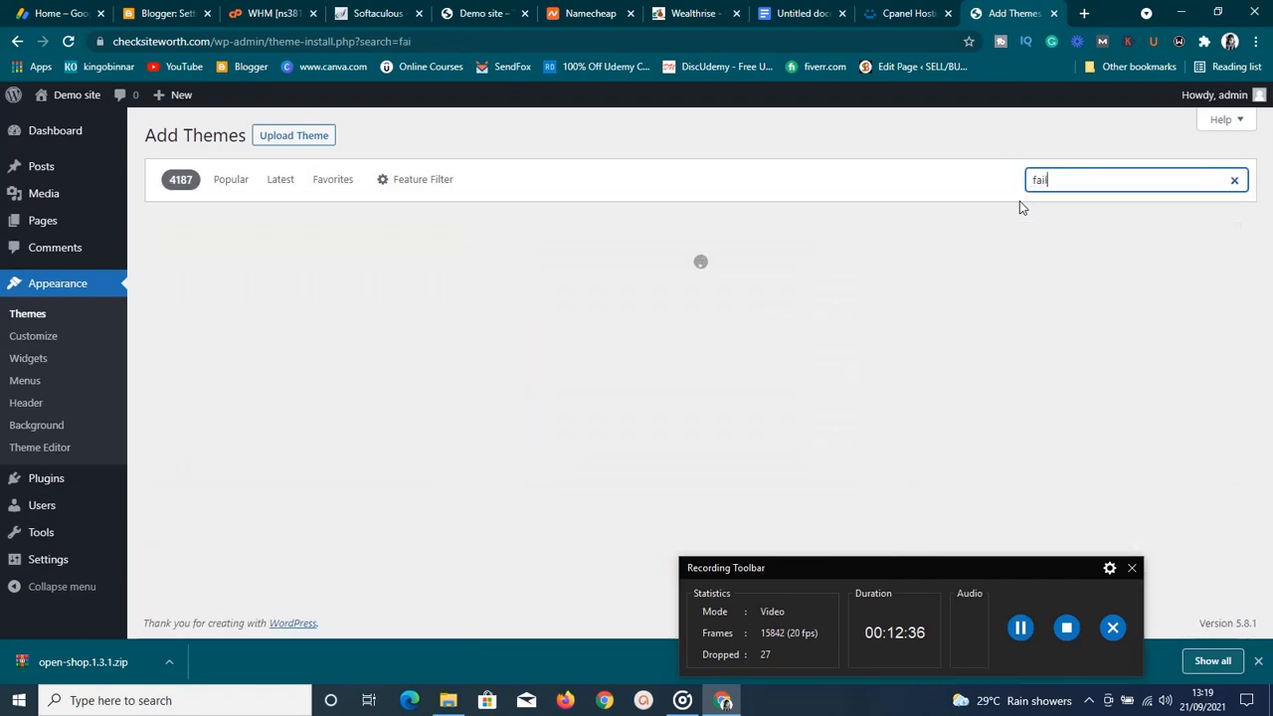
type("ly")
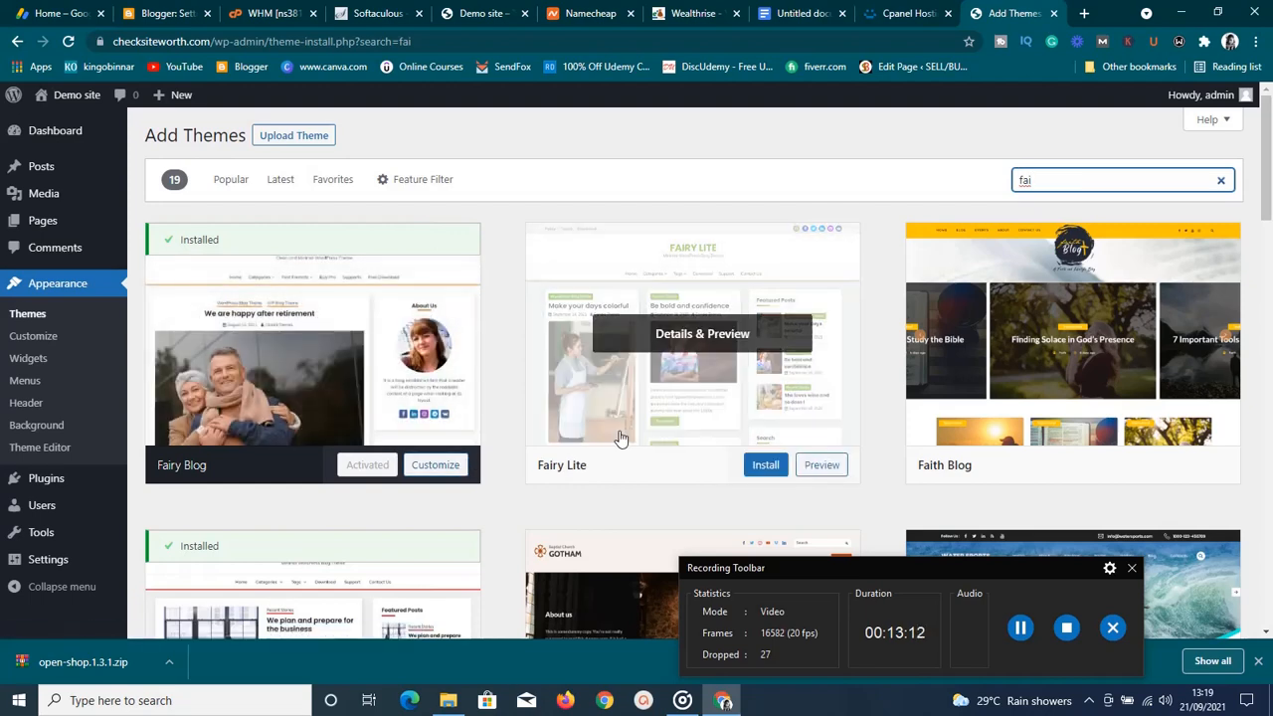
left_click(762, 468)
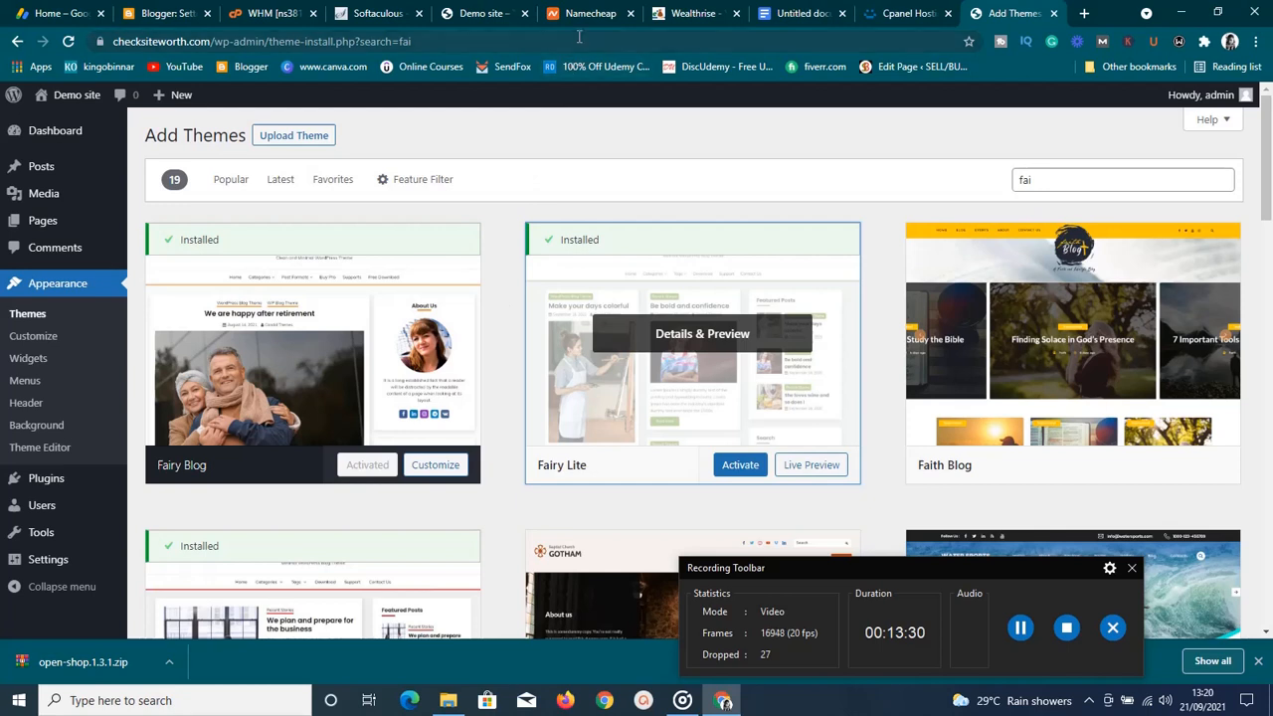
Load checksiteworth.com in a new browser tab and scroll down its homepage
left_click(1084, 14)
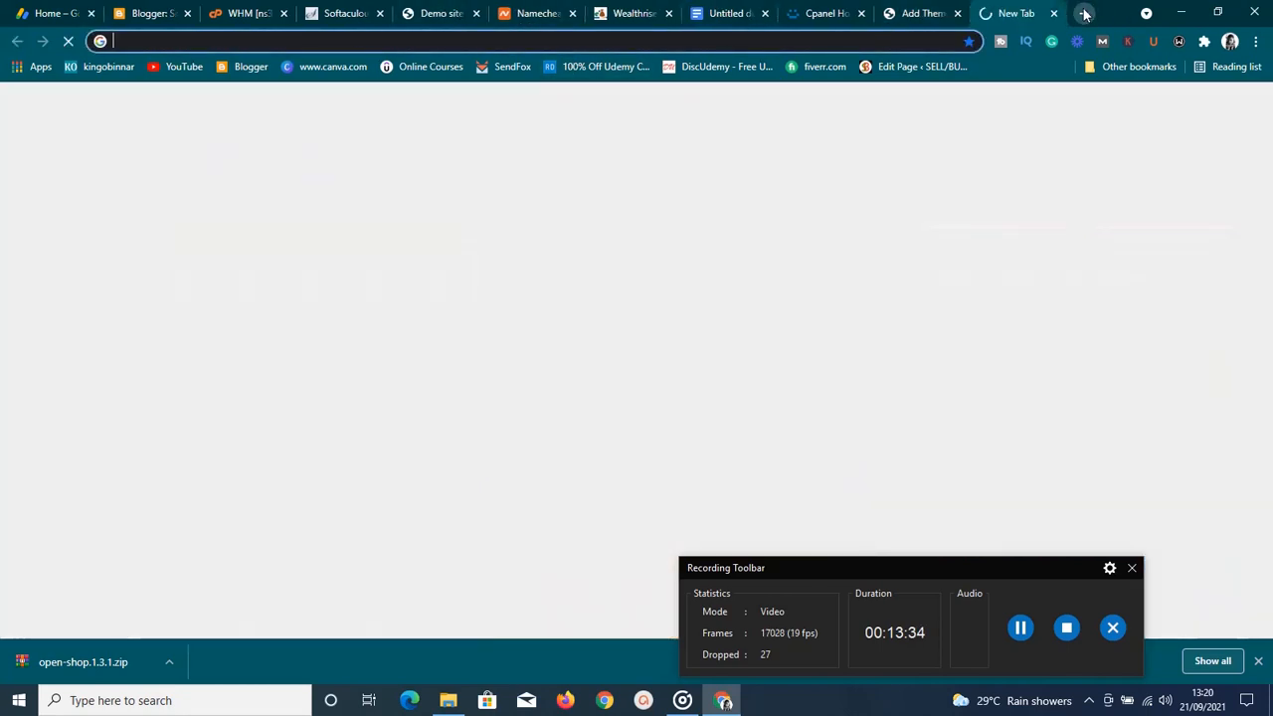
type("che")
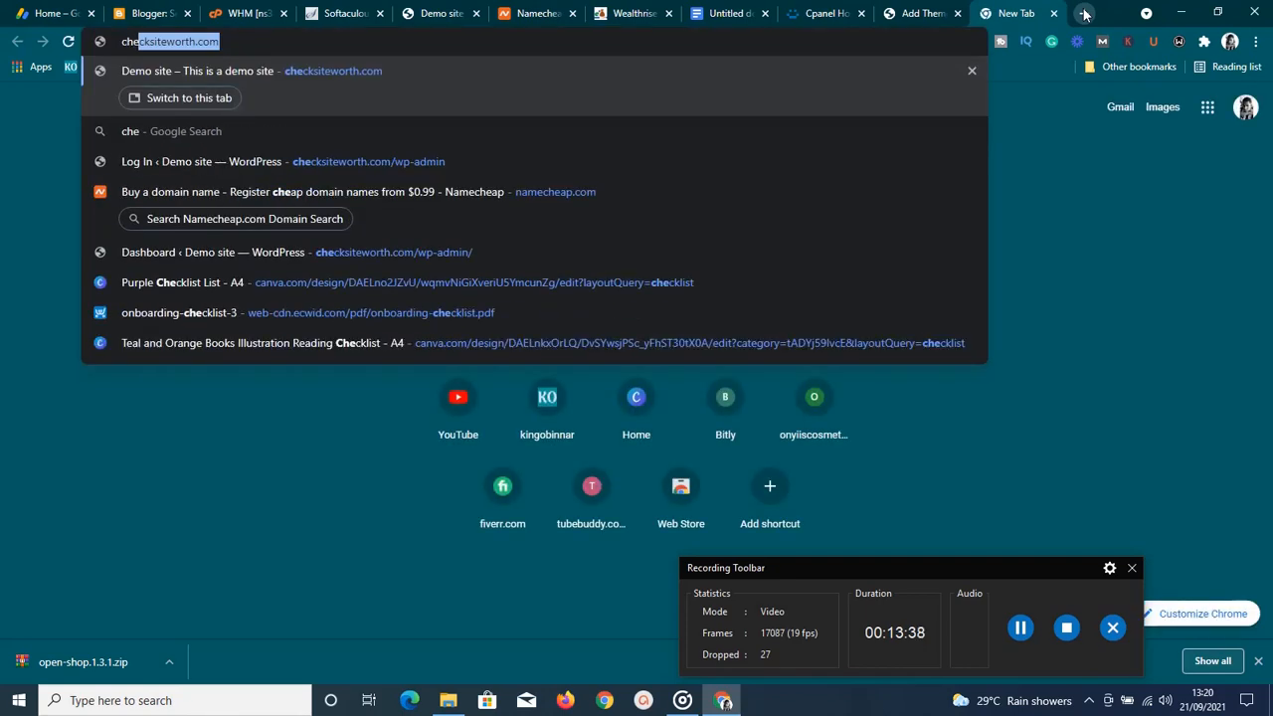
key("Return")
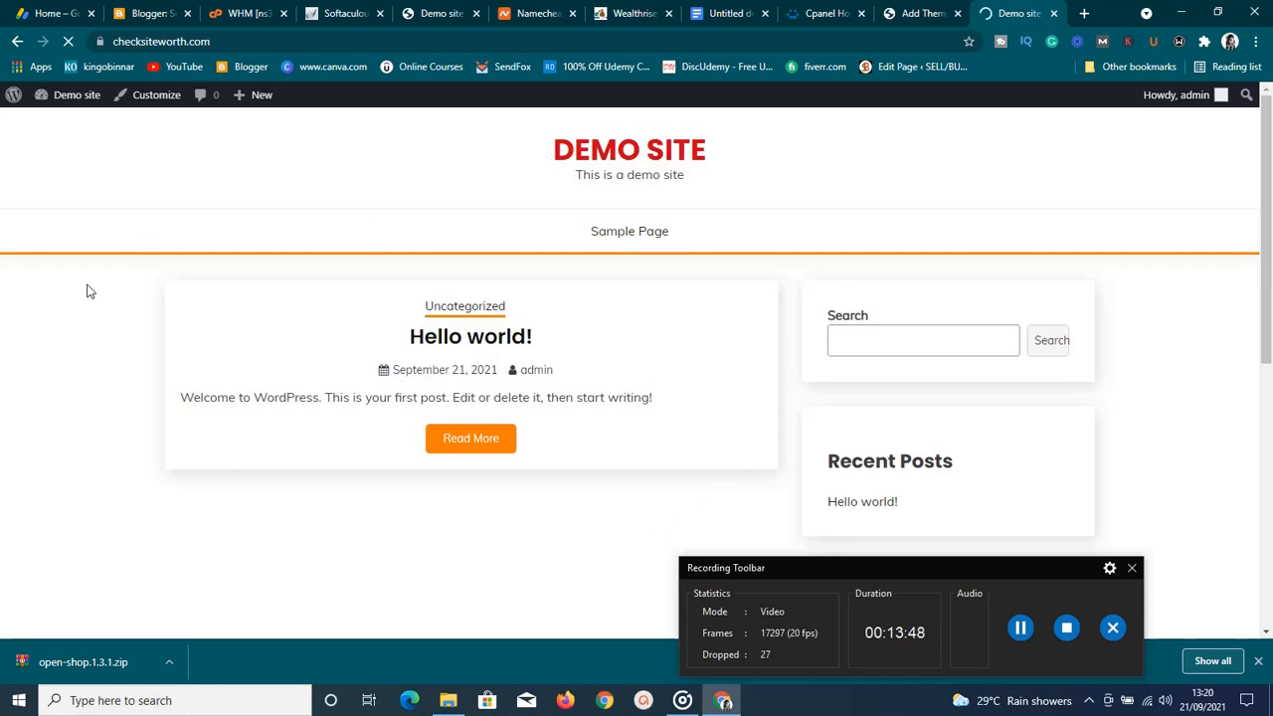
scroll(1054, 358, "down", 1)
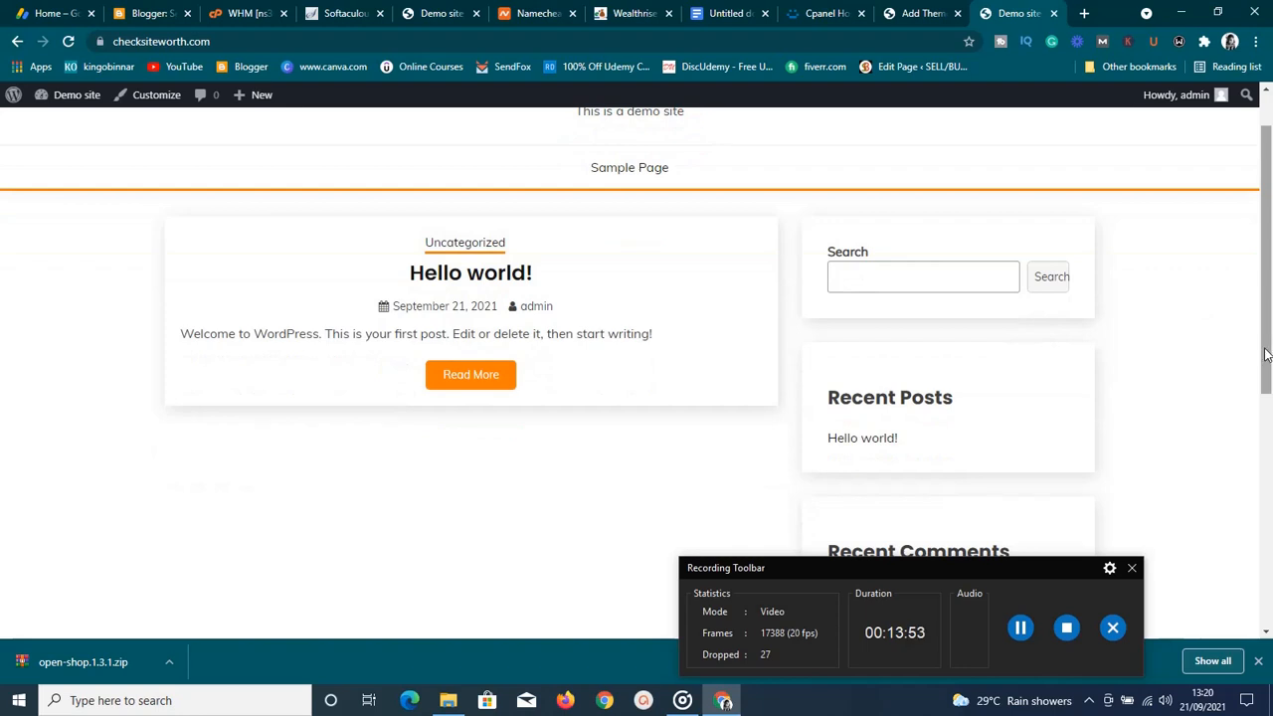
scroll(1267, 368, "down", 1)
left_click_drag(1267, 433, 1267, 310)
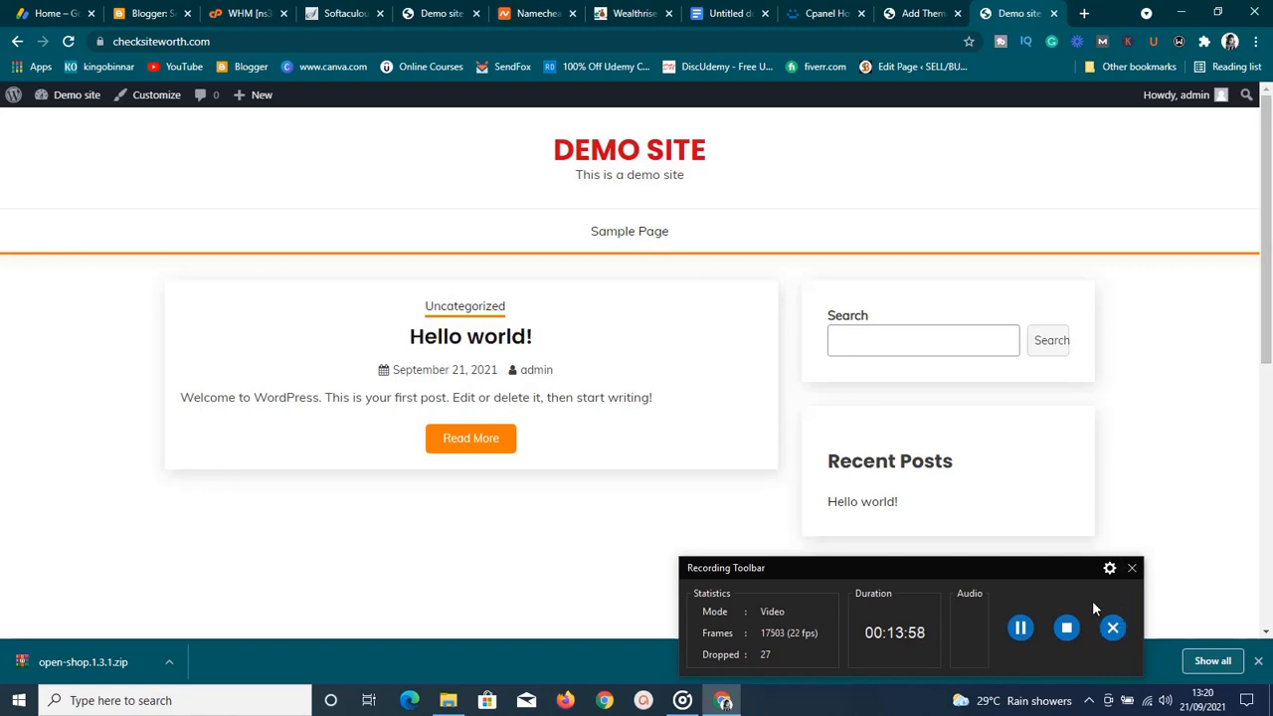
Look over the Fairy Blog homepage, then launch the Customizer from the admin bar
left_click(1130, 568)
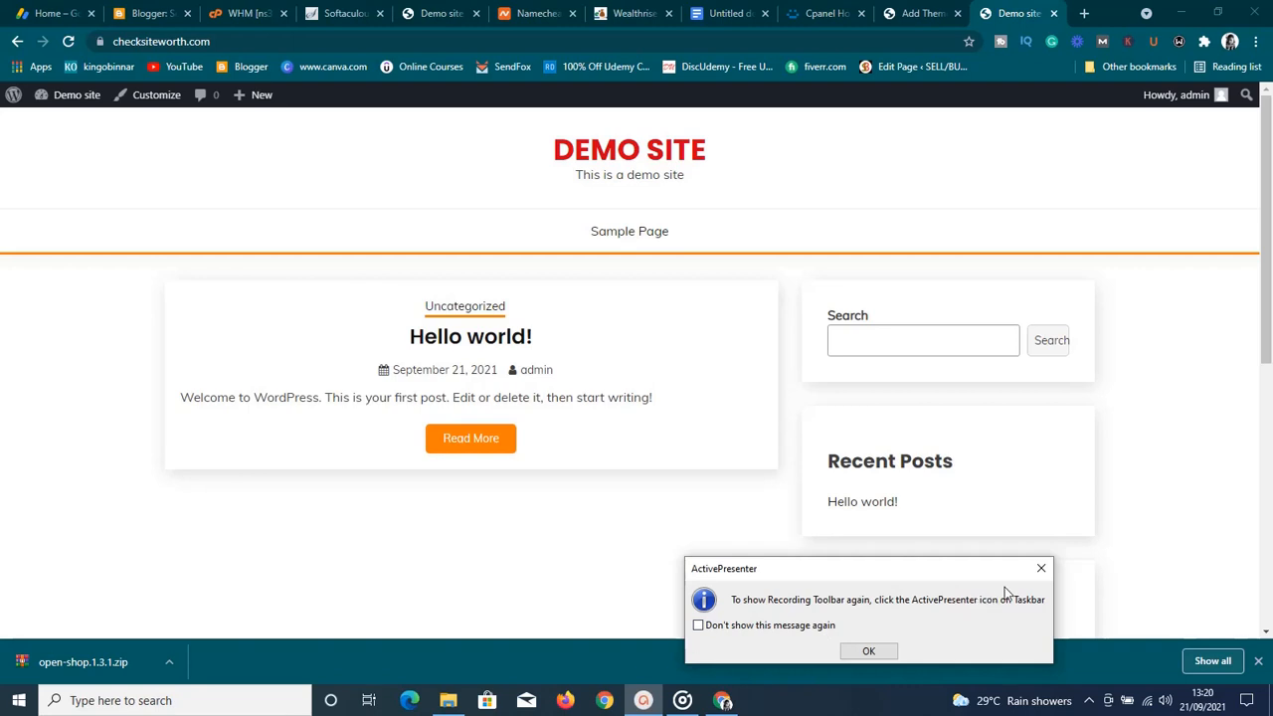
left_click(868, 652)
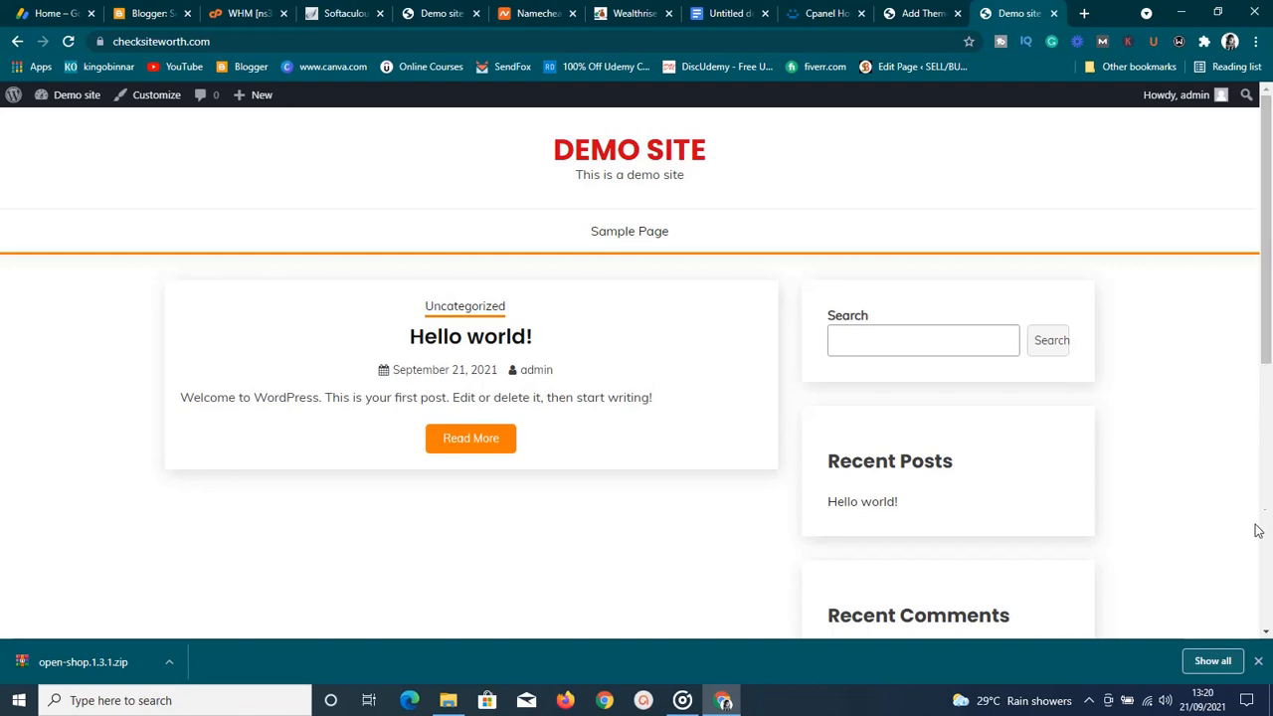
scroll(1265, 598, "down", 3)
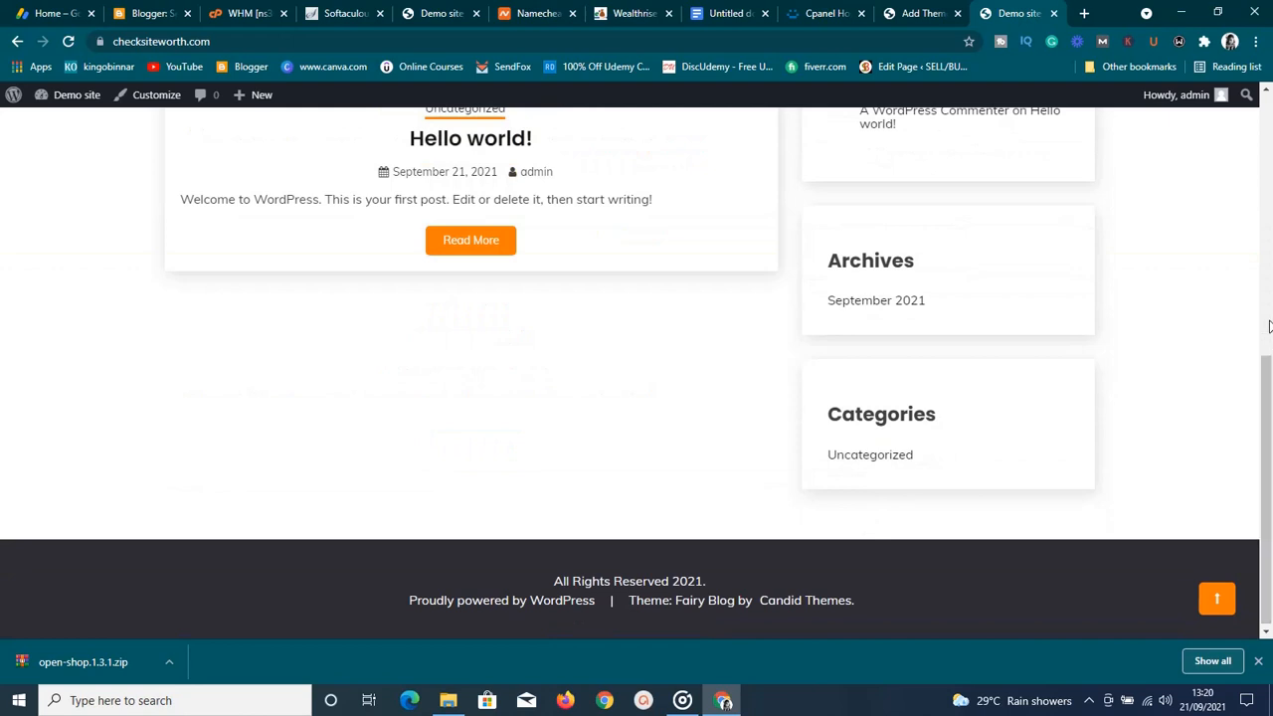
scroll(1267, 92, "up", 2)
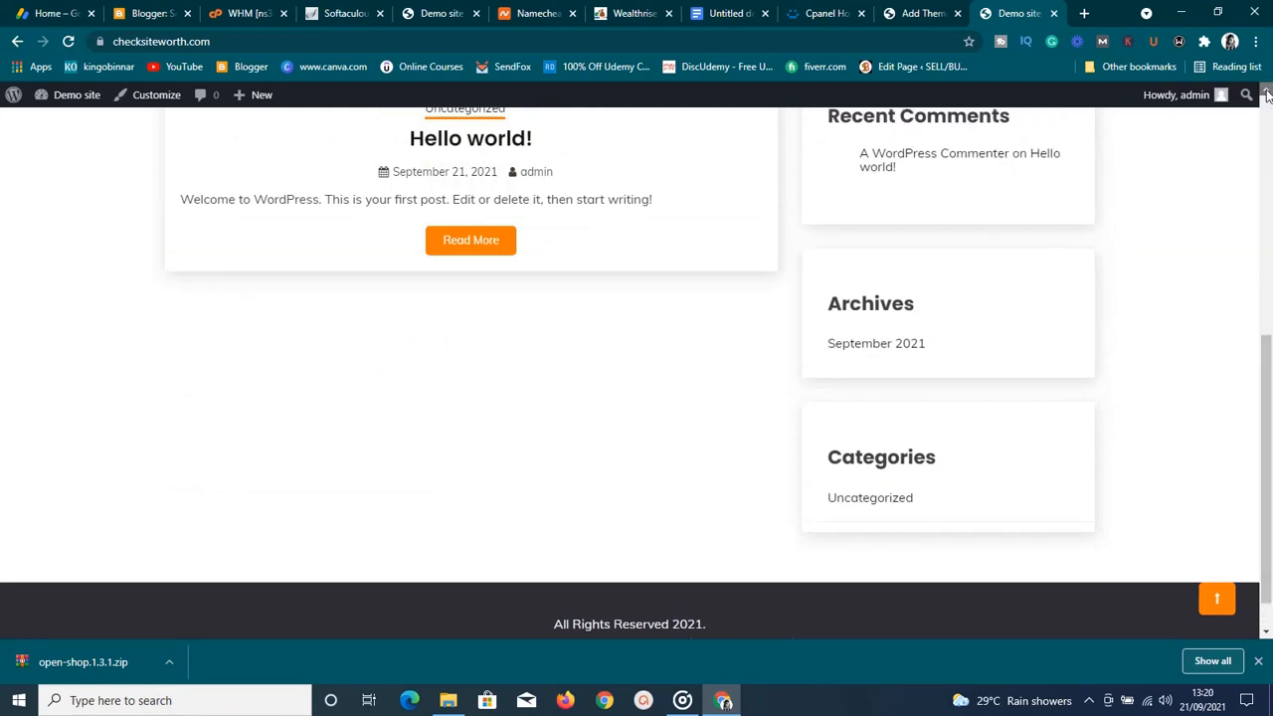
scroll(1266, 93, "up", 2)
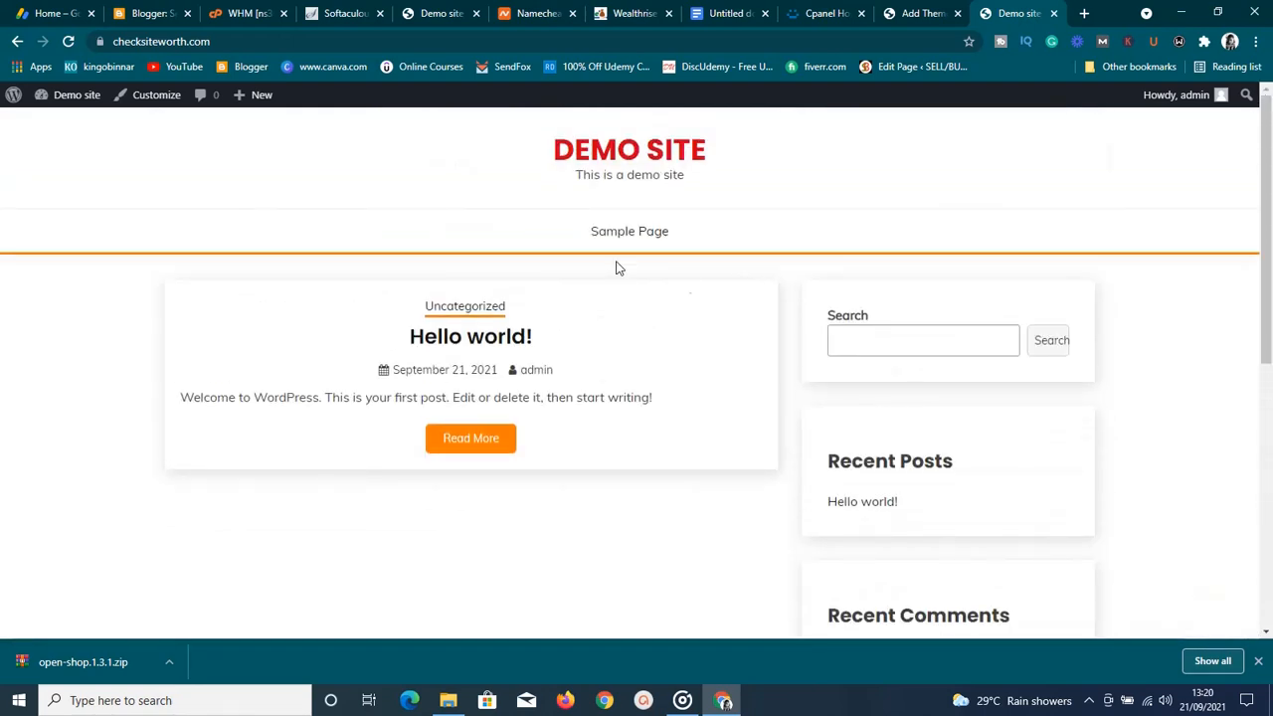
left_click(161, 99)
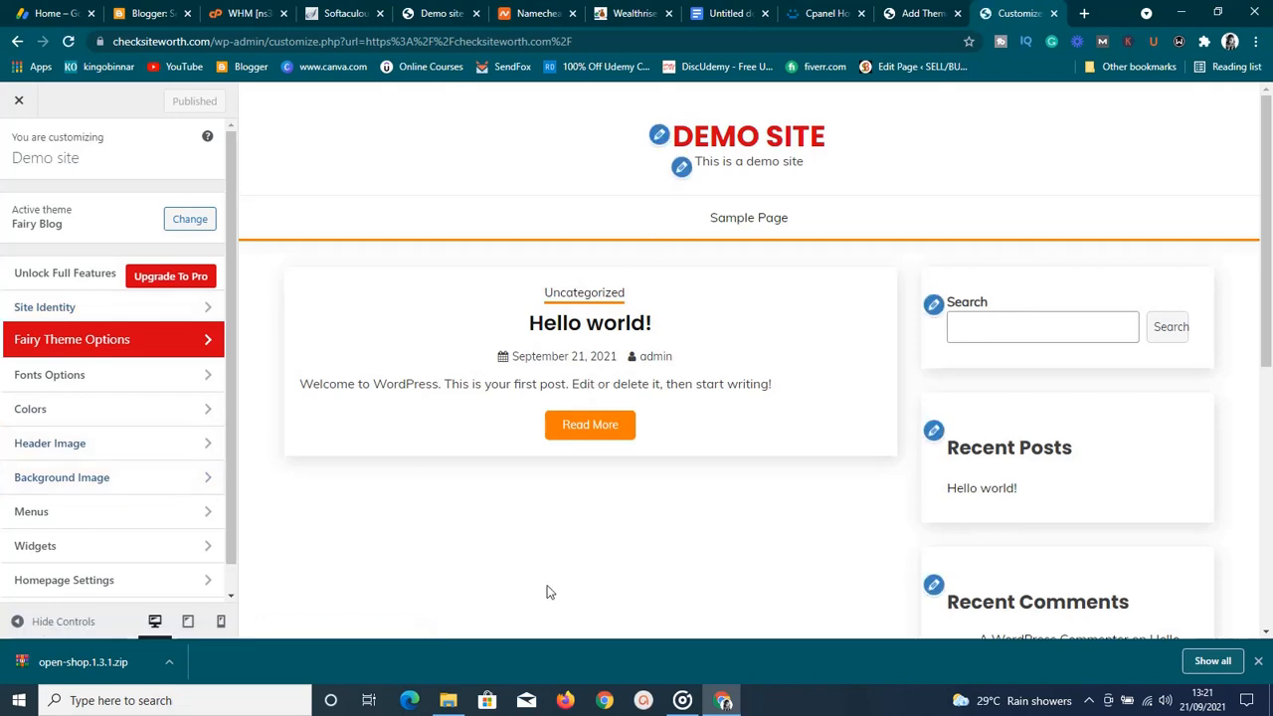
Open Site Identity to show the title 'Demo site' and tagline 'This is a demo site'
left_click(658, 139)
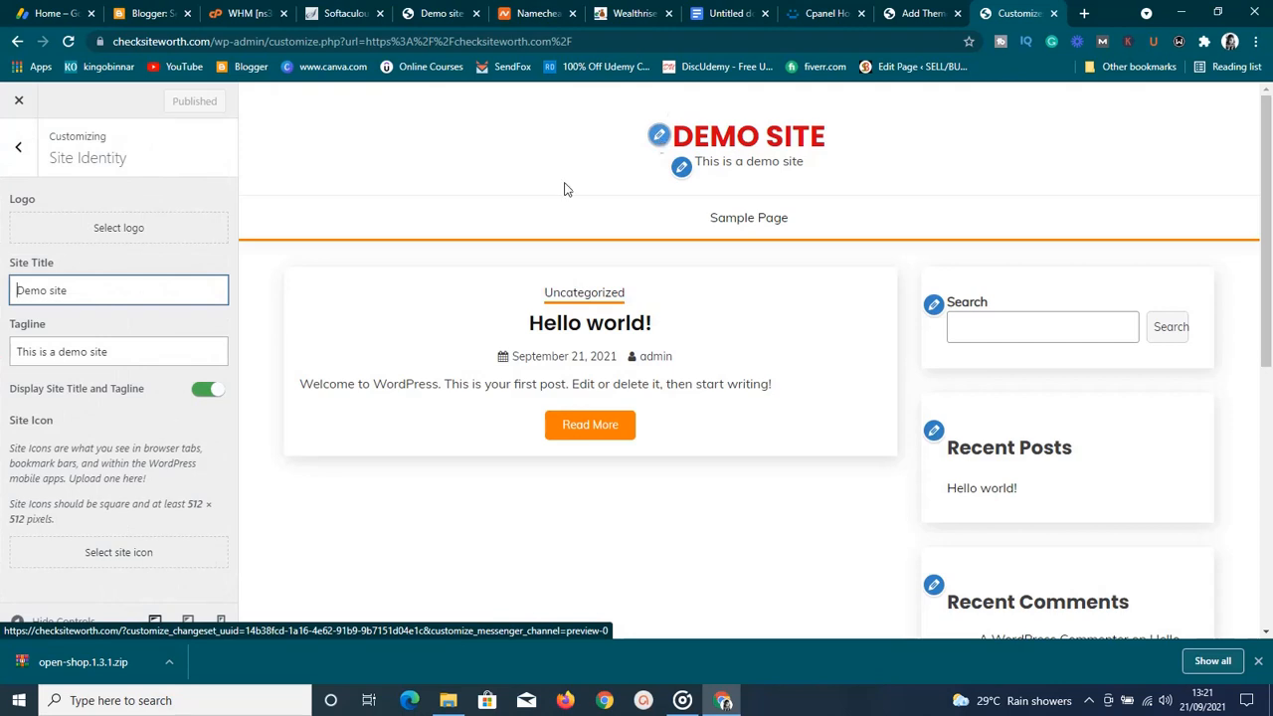
Upload the Netball drills pintrest logo image and crop it as the Site Icon
left_click(132, 558)
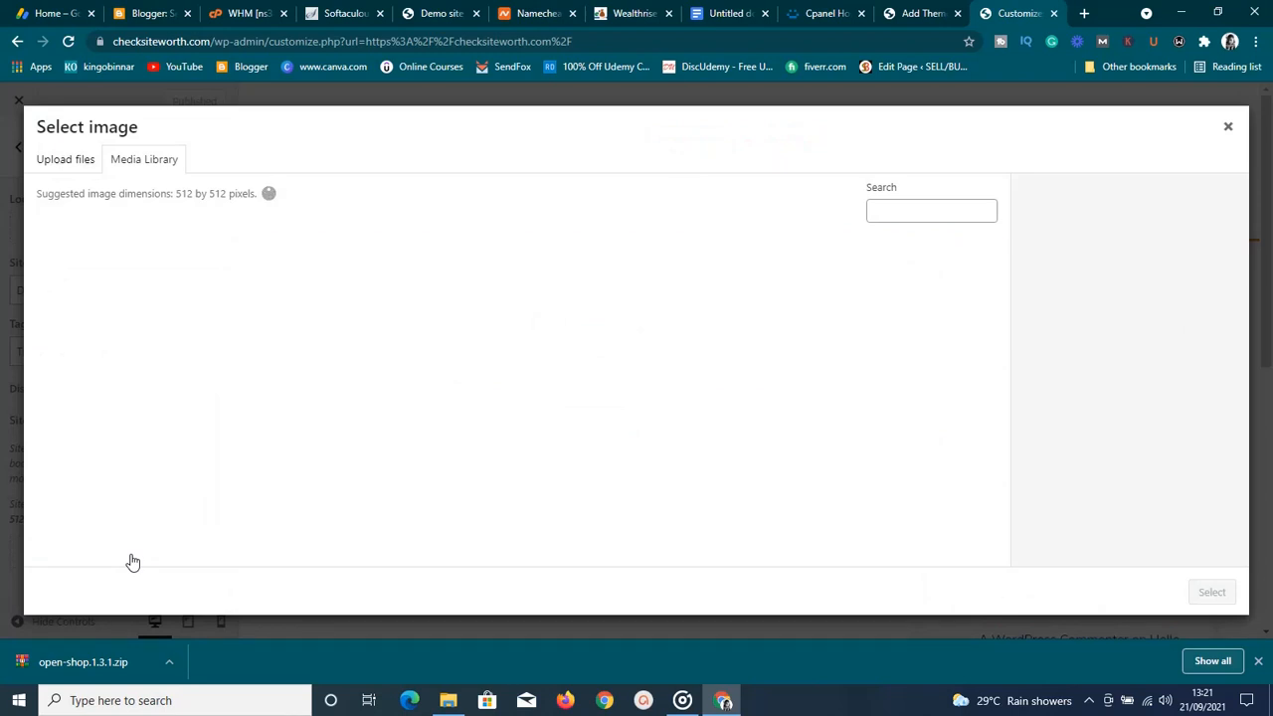
left_click(64, 169)
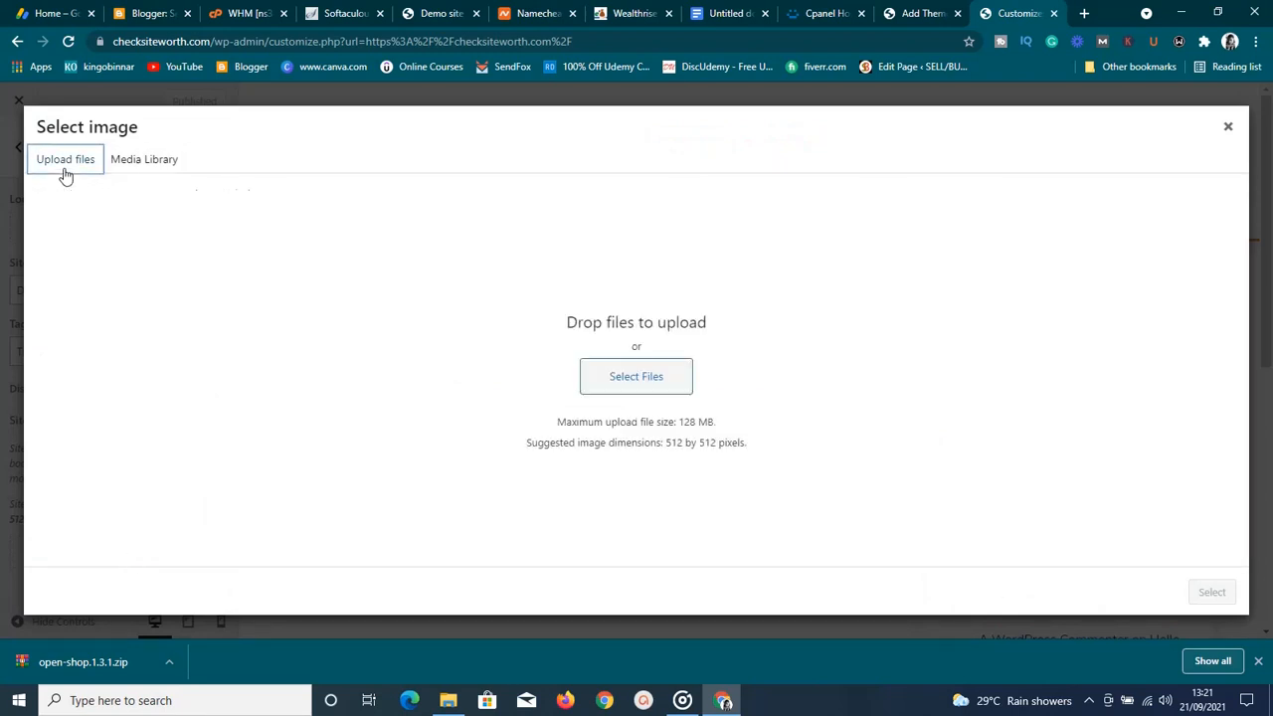
left_click(640, 384)
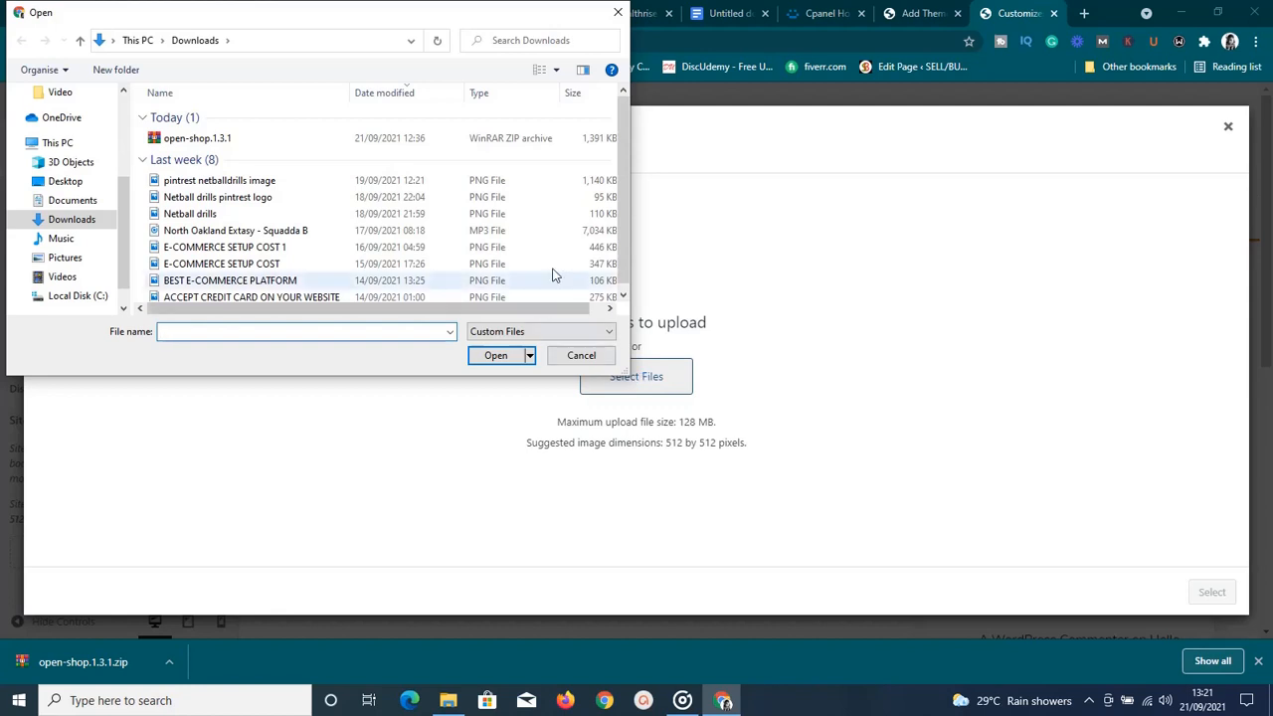
double_click(367, 200)
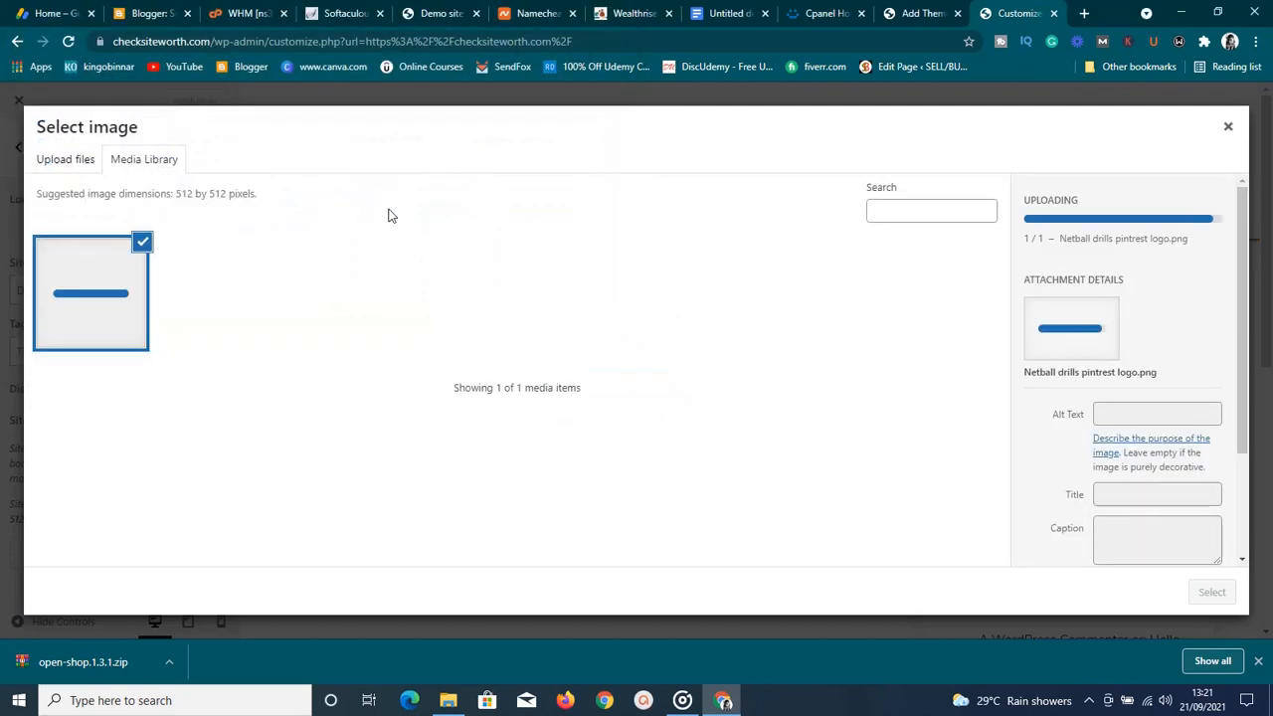
left_click(1203, 593)
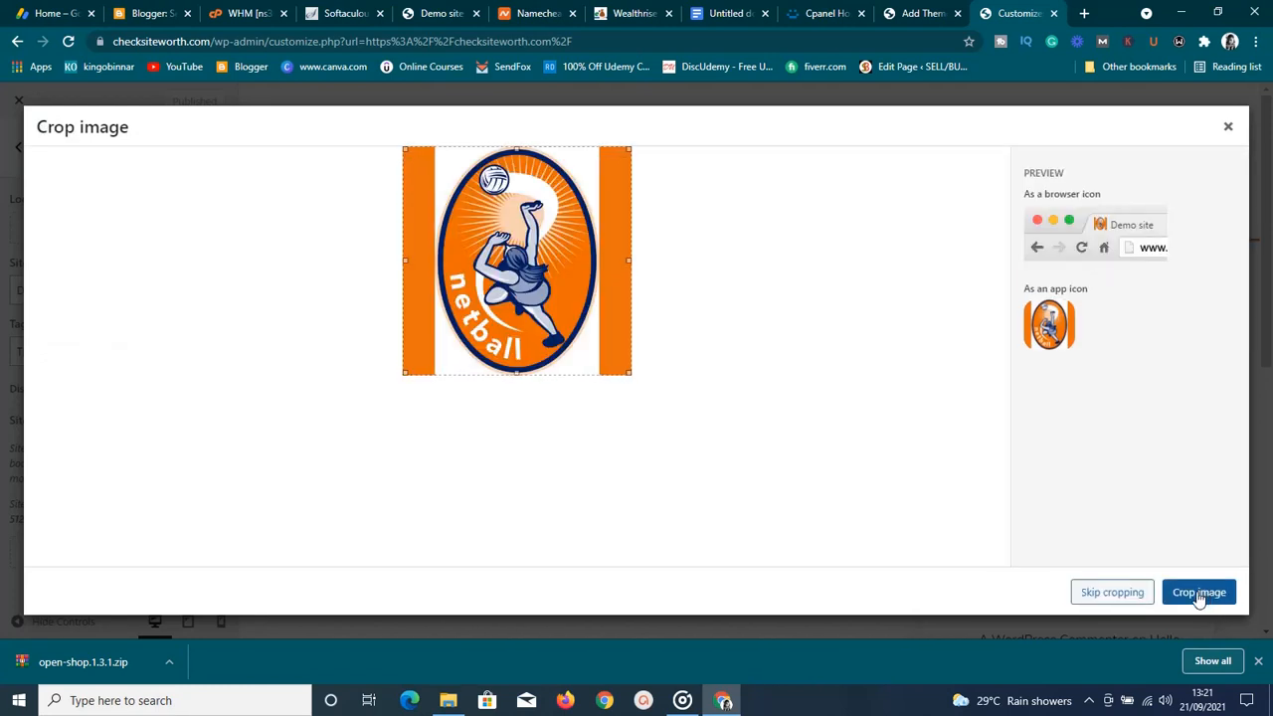
left_click(1199, 593)
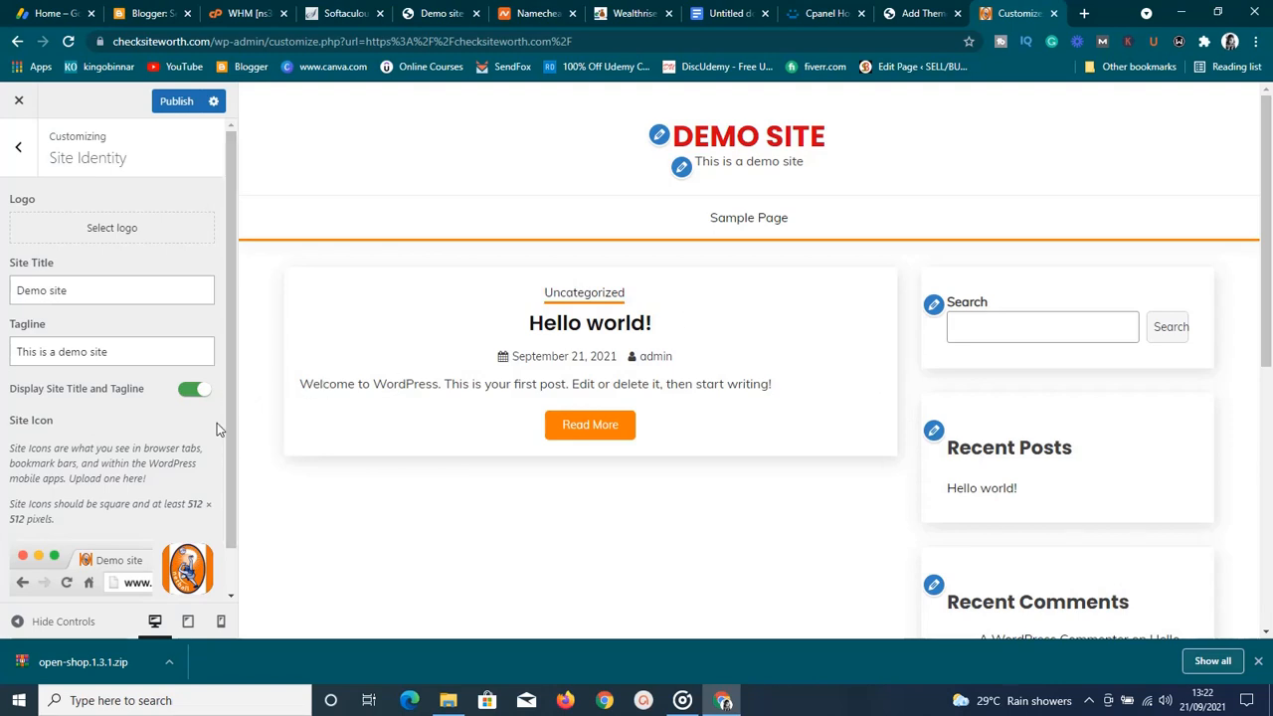
Hide the site title and tagline, and crop the second netball image as the site logo
left_click(193, 391)
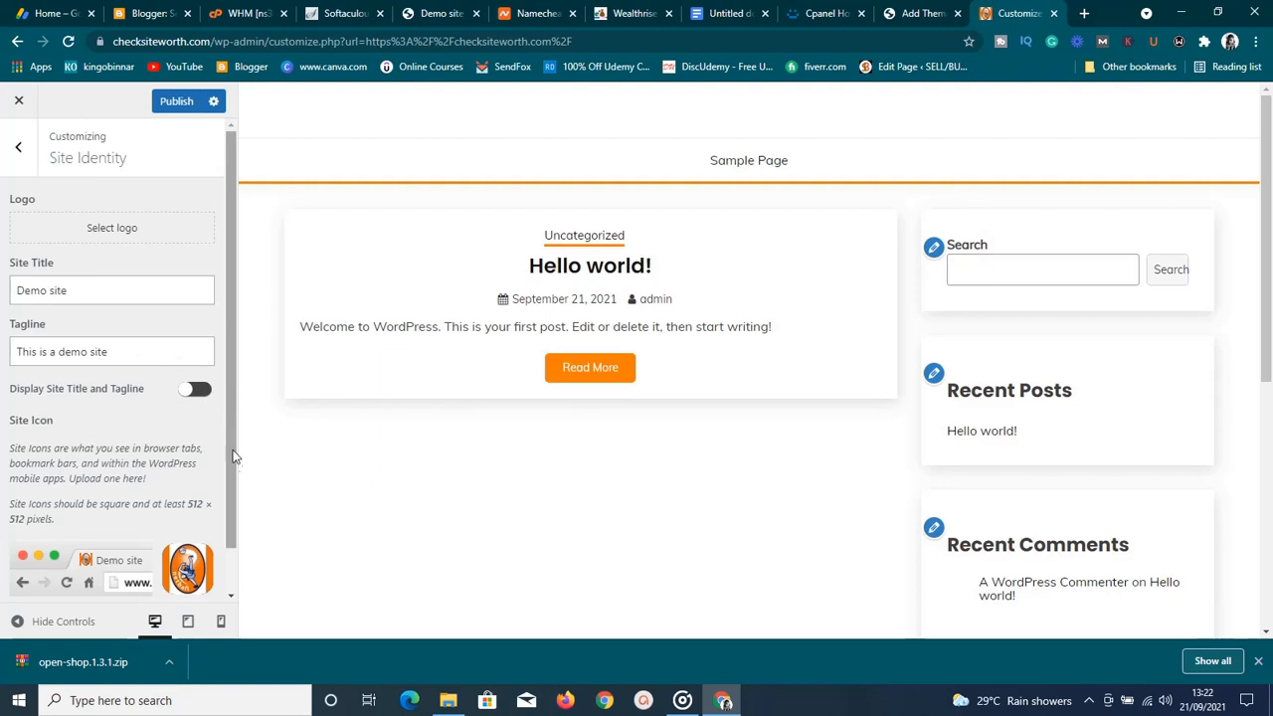
left_click(231, 594)
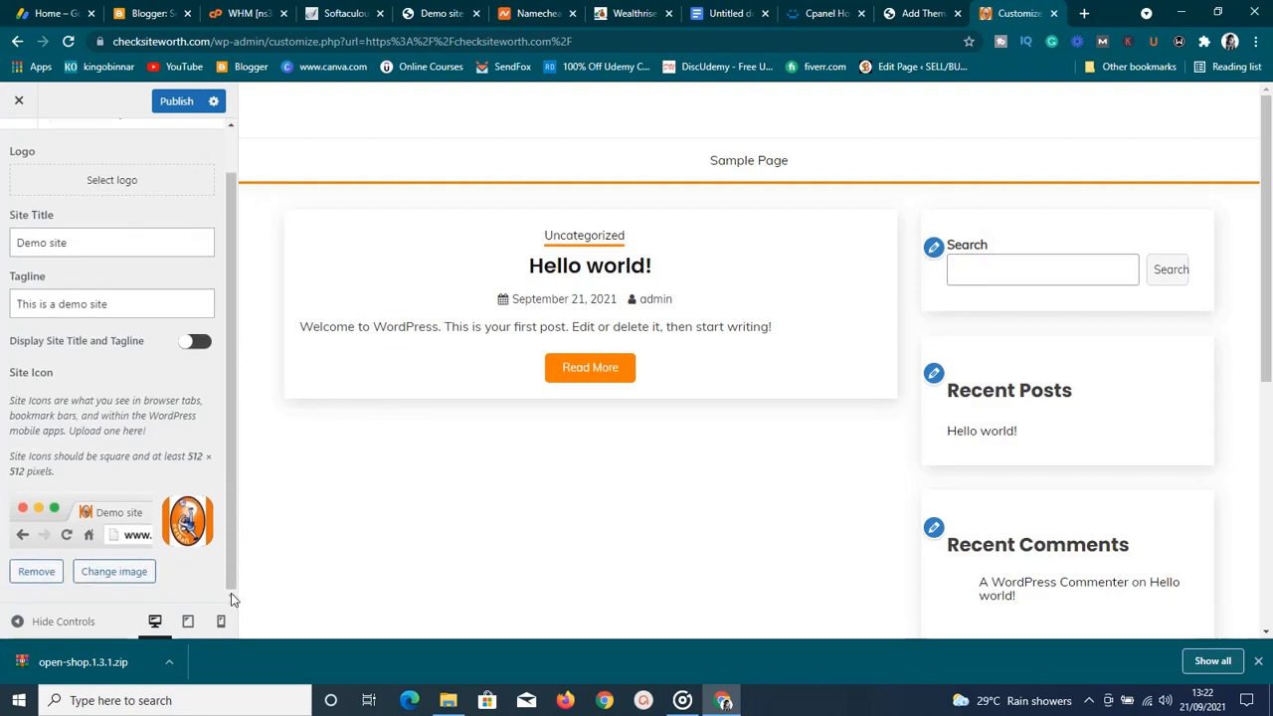
left_click(103, 185)
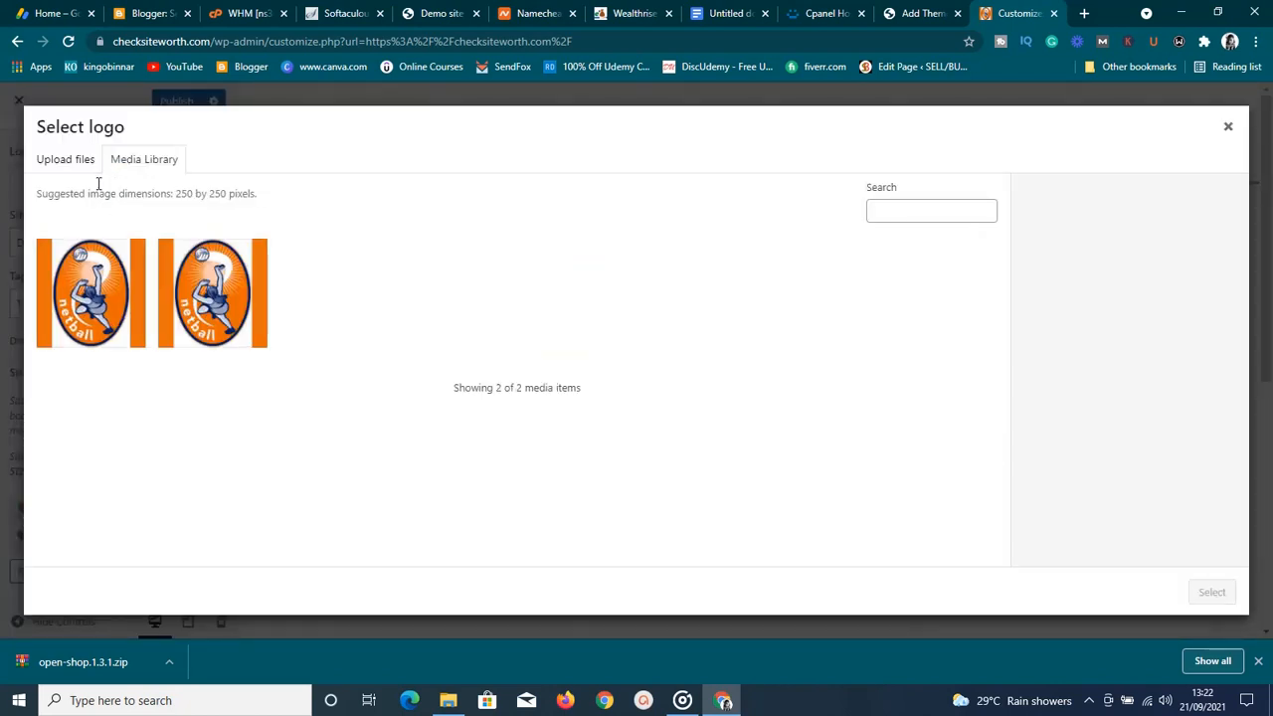
left_click(207, 304)
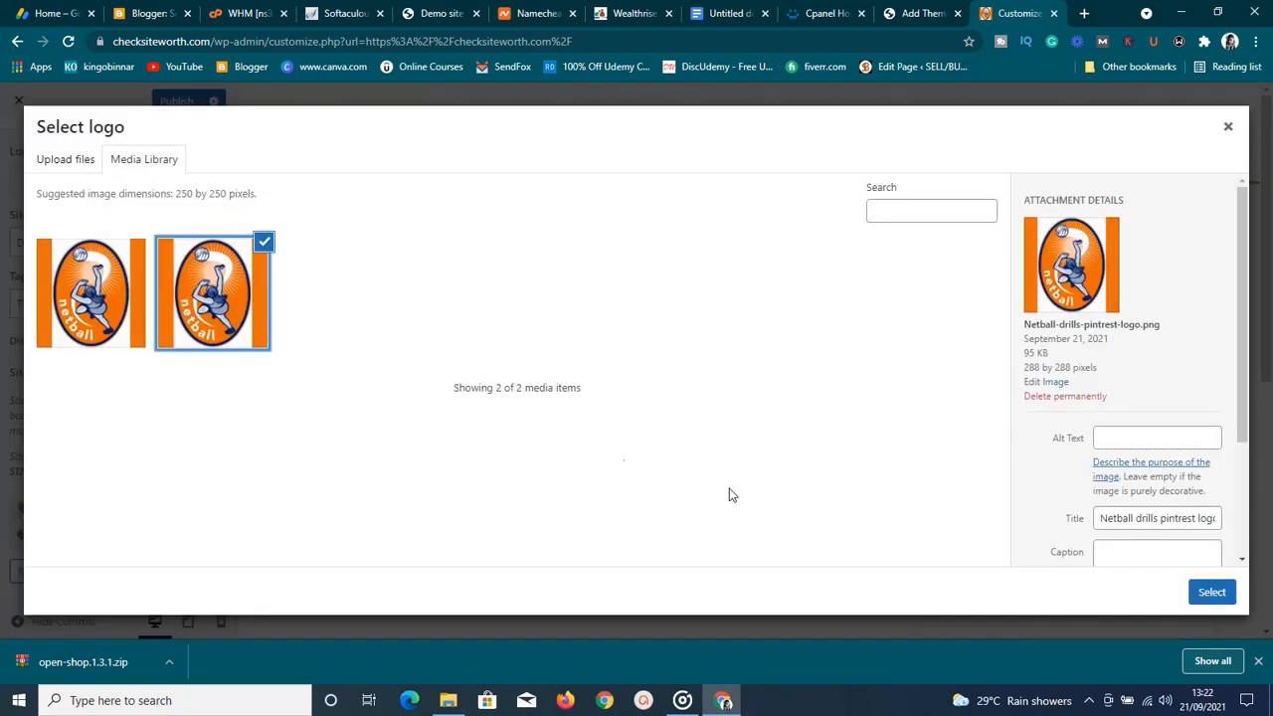
left_click(1201, 594)
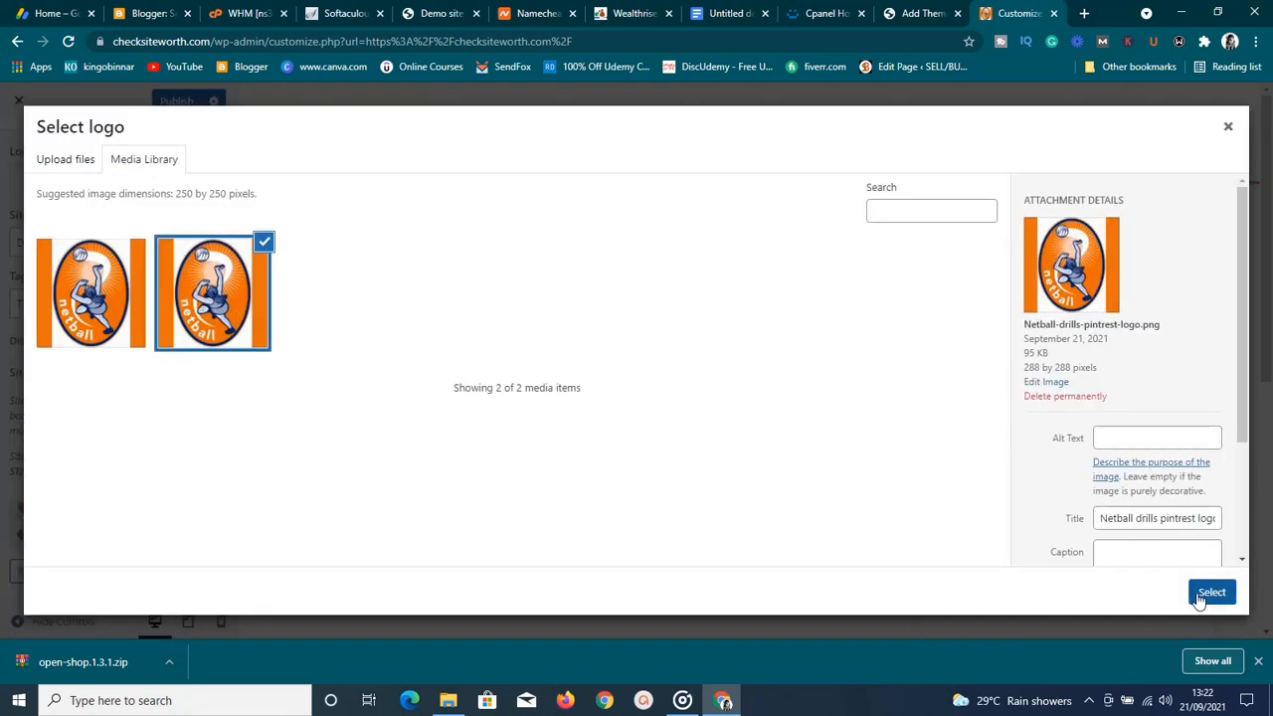
left_click(1197, 596)
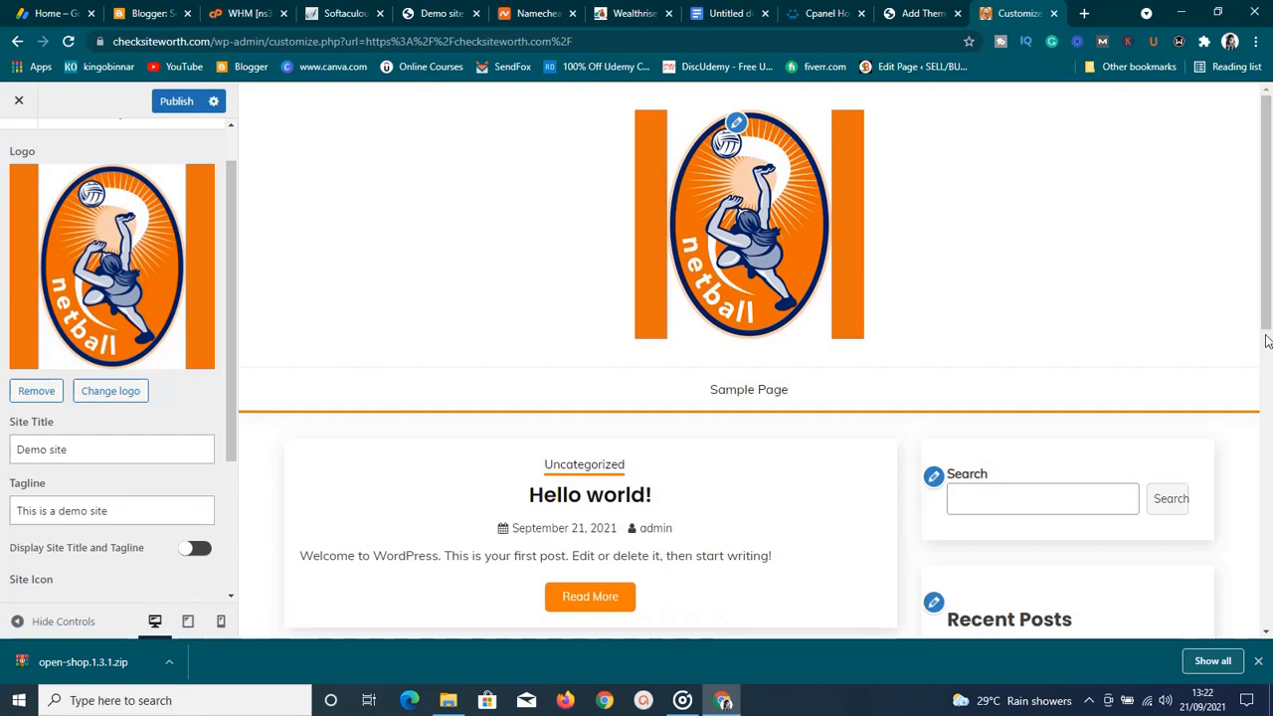
Scroll through the Customizer panel and open a blank new browser tab
left_click(1266, 634)
left_click(1267, 634)
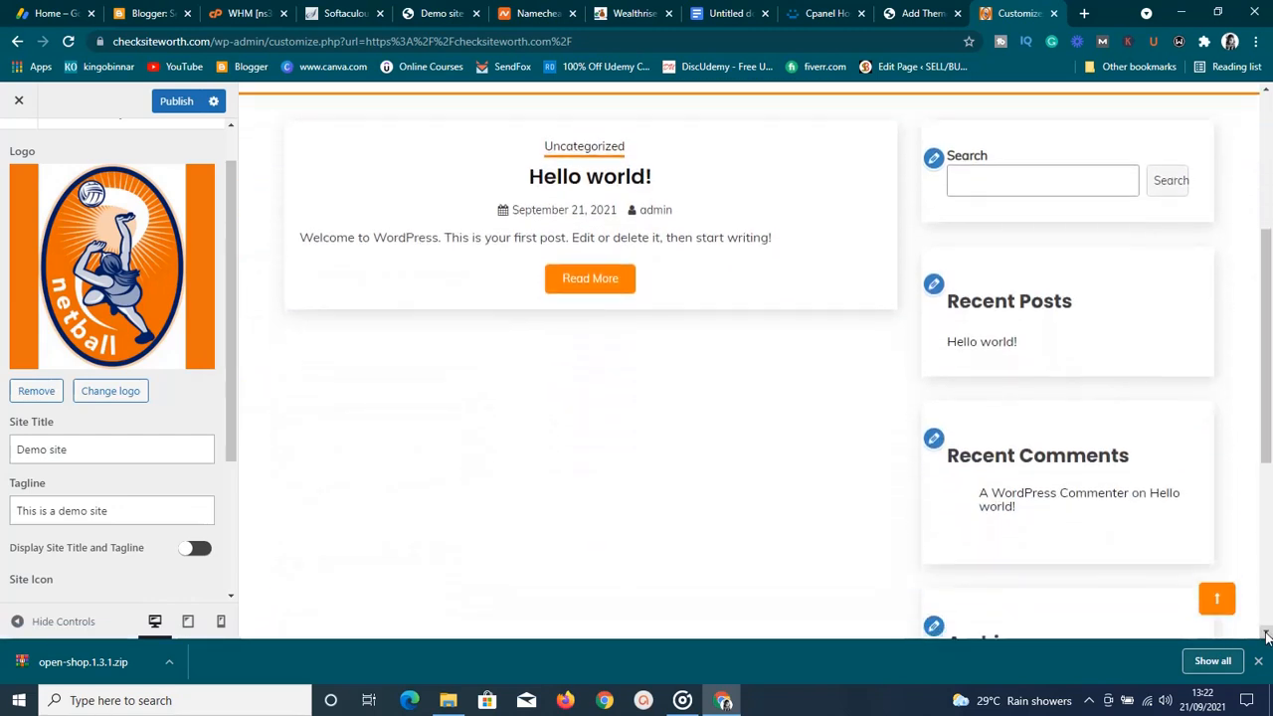
left_click(1266, 93)
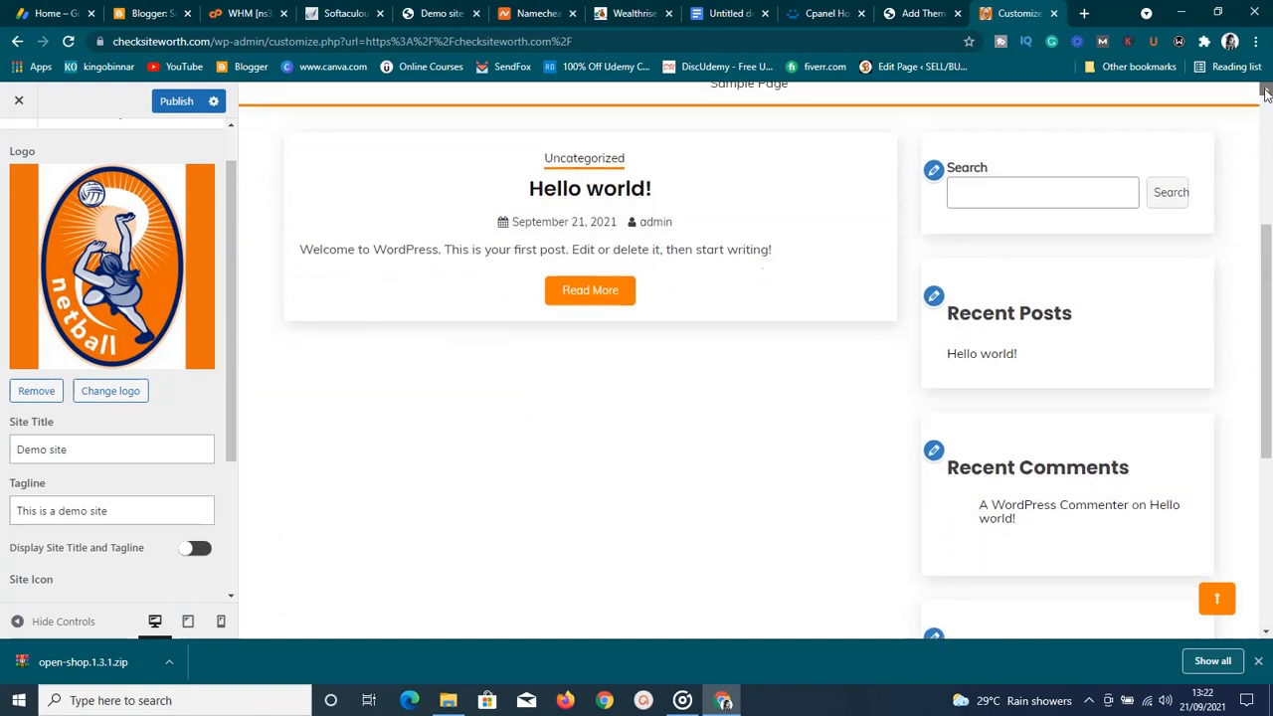
left_click(1265, 93)
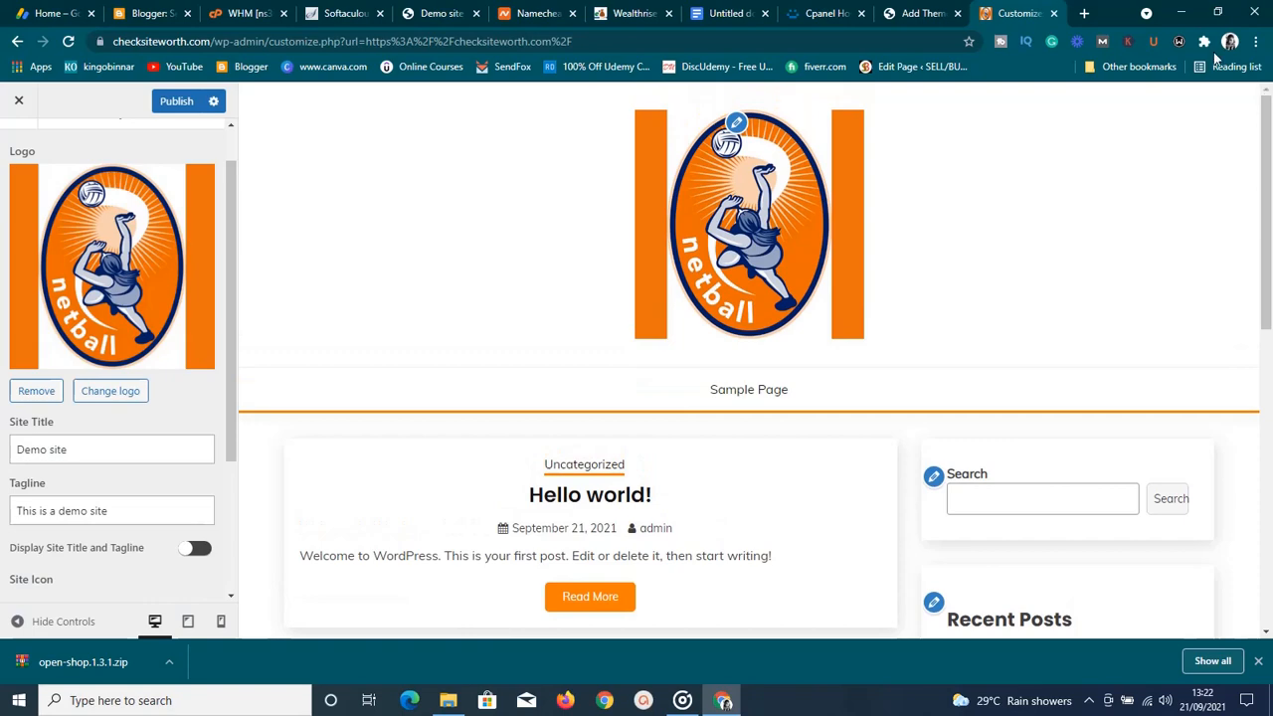
left_click(1084, 13)
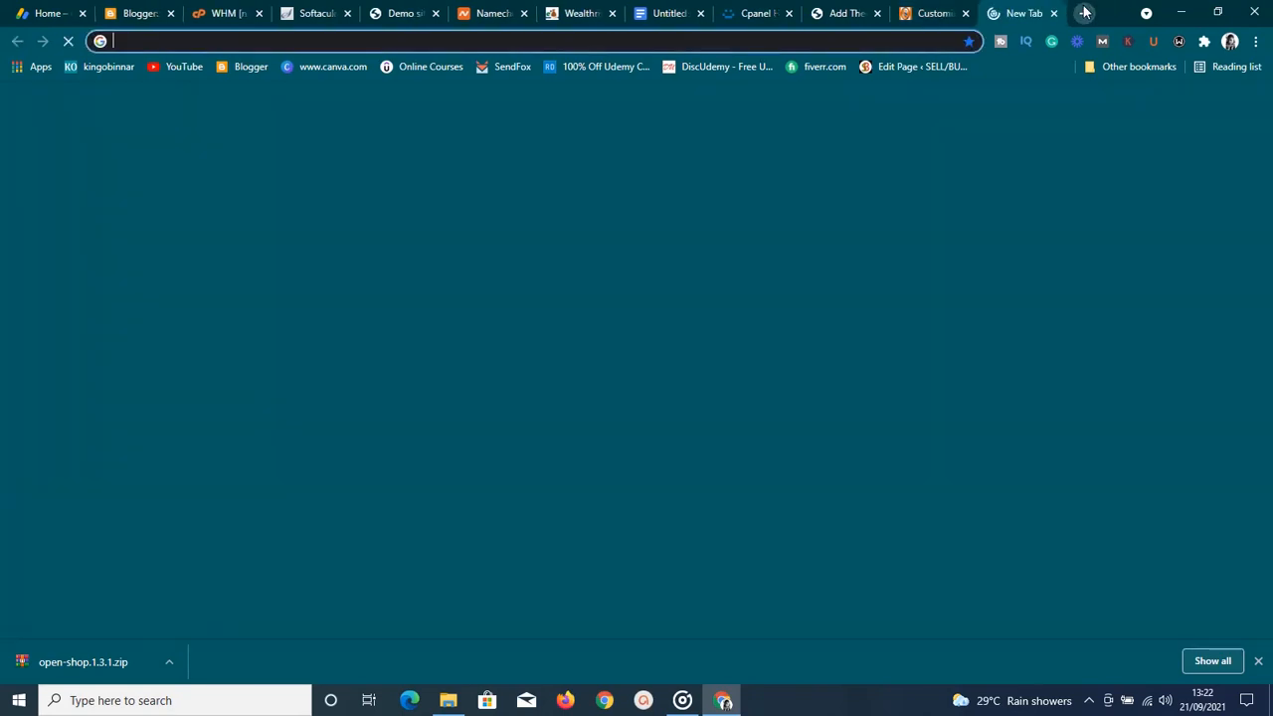
Load canva.com in the new tab, then switch back to the WordPress Customize tab
type("canv")
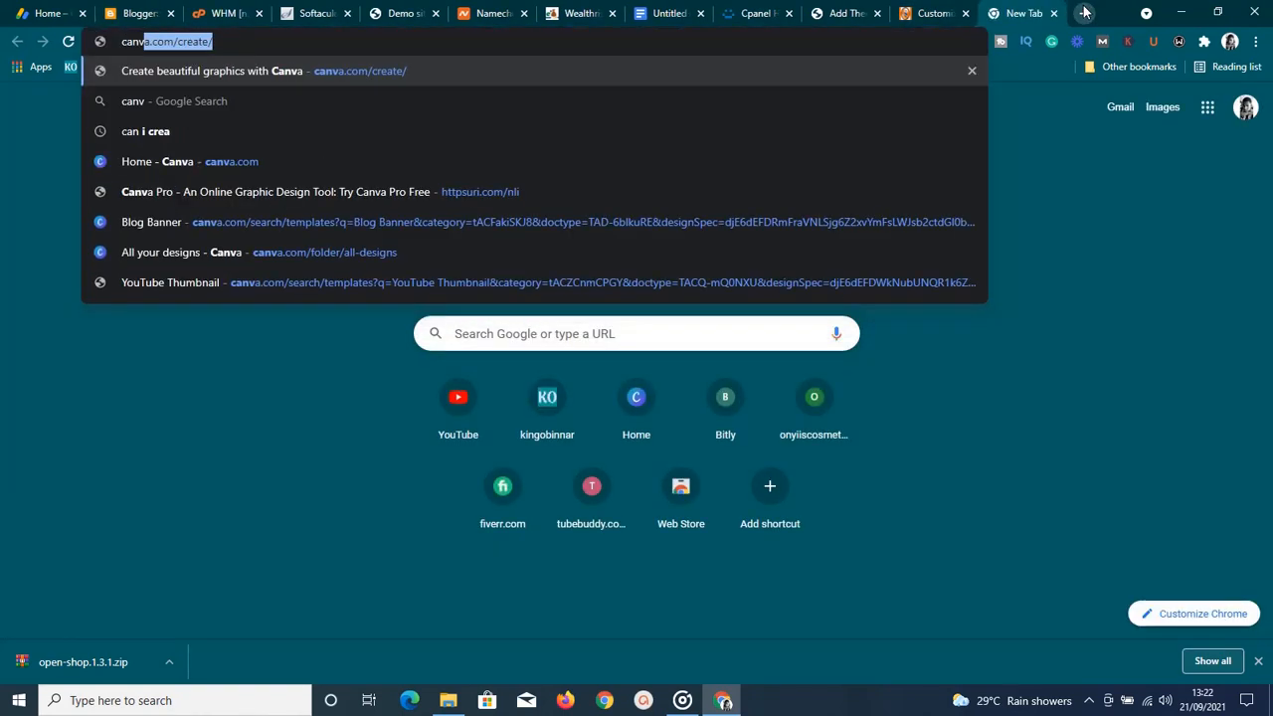
key("Return")
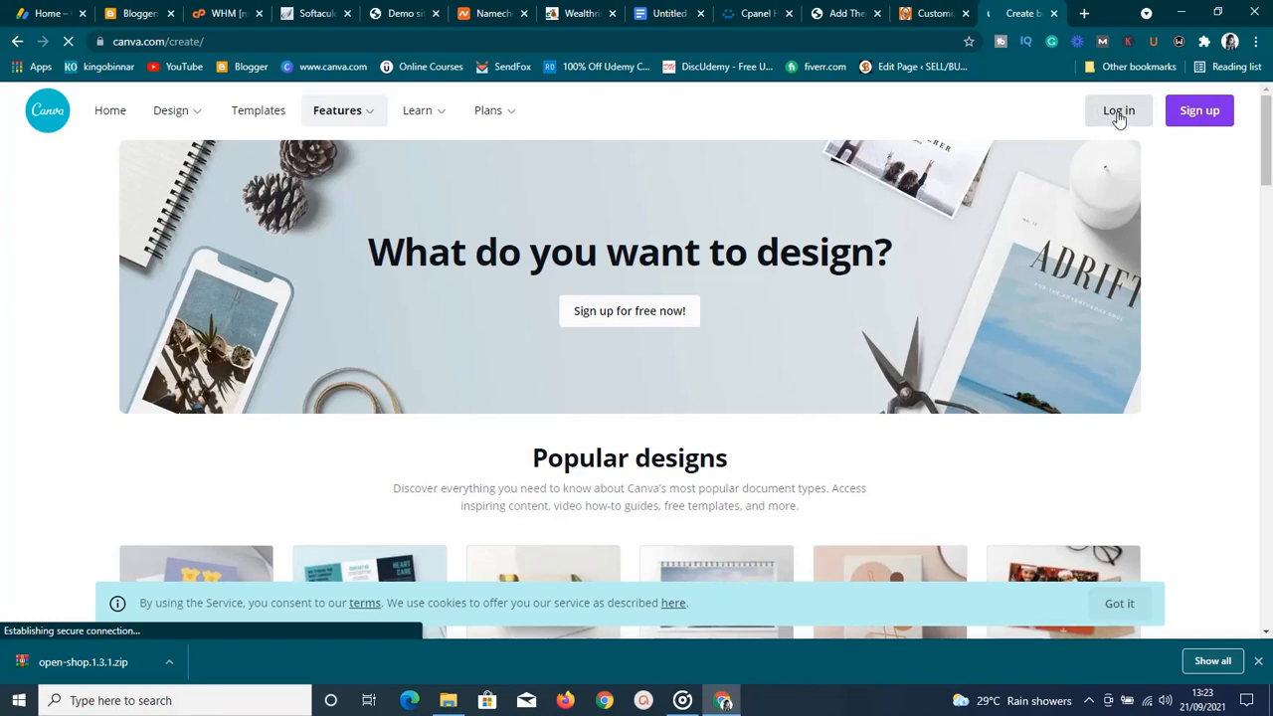
left_click(921, 20)
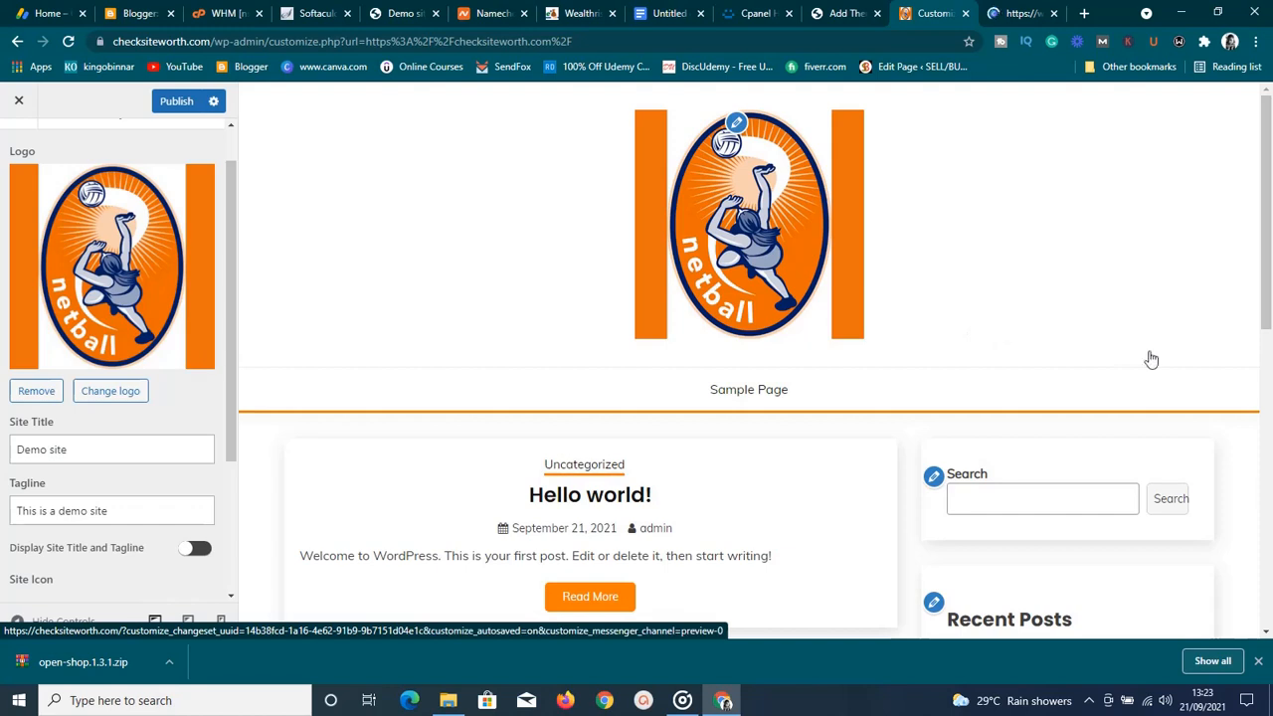
Swap the logo for the cropped netball image, cropped to just its top strip
left_click(1266, 633)
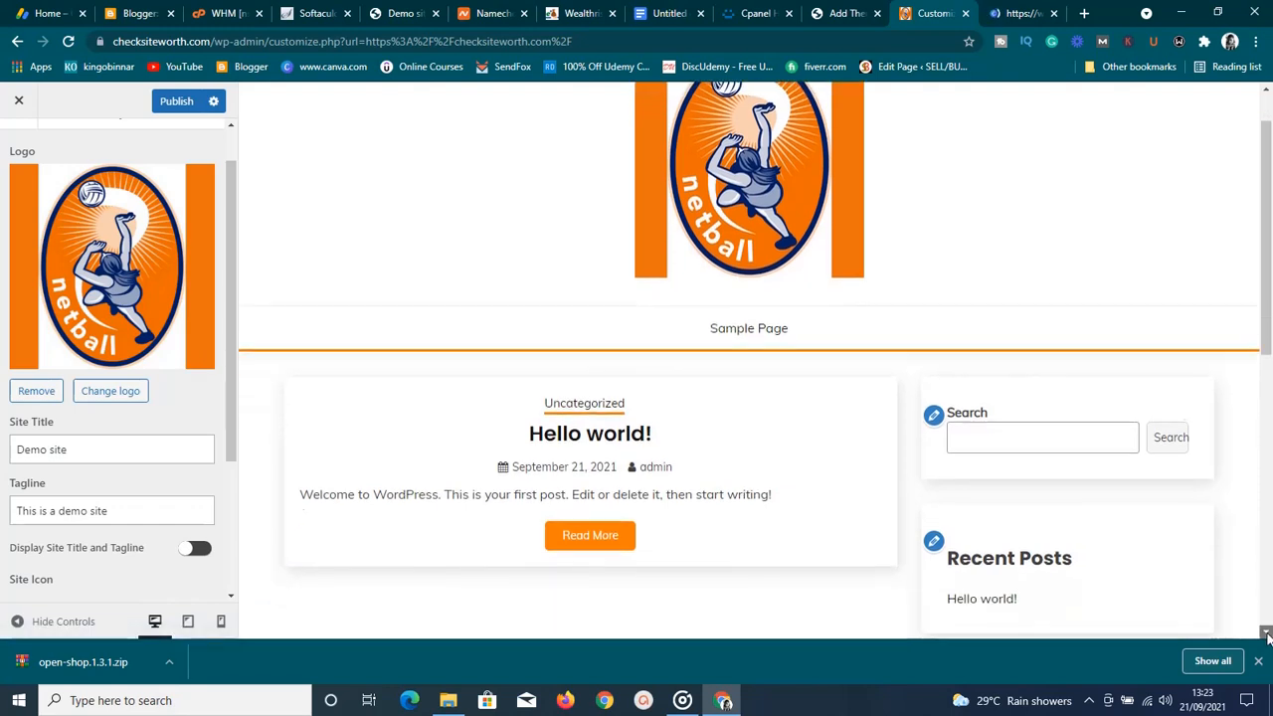
left_click_drag(1267, 633, 1266, 633)
left_click(1268, 90)
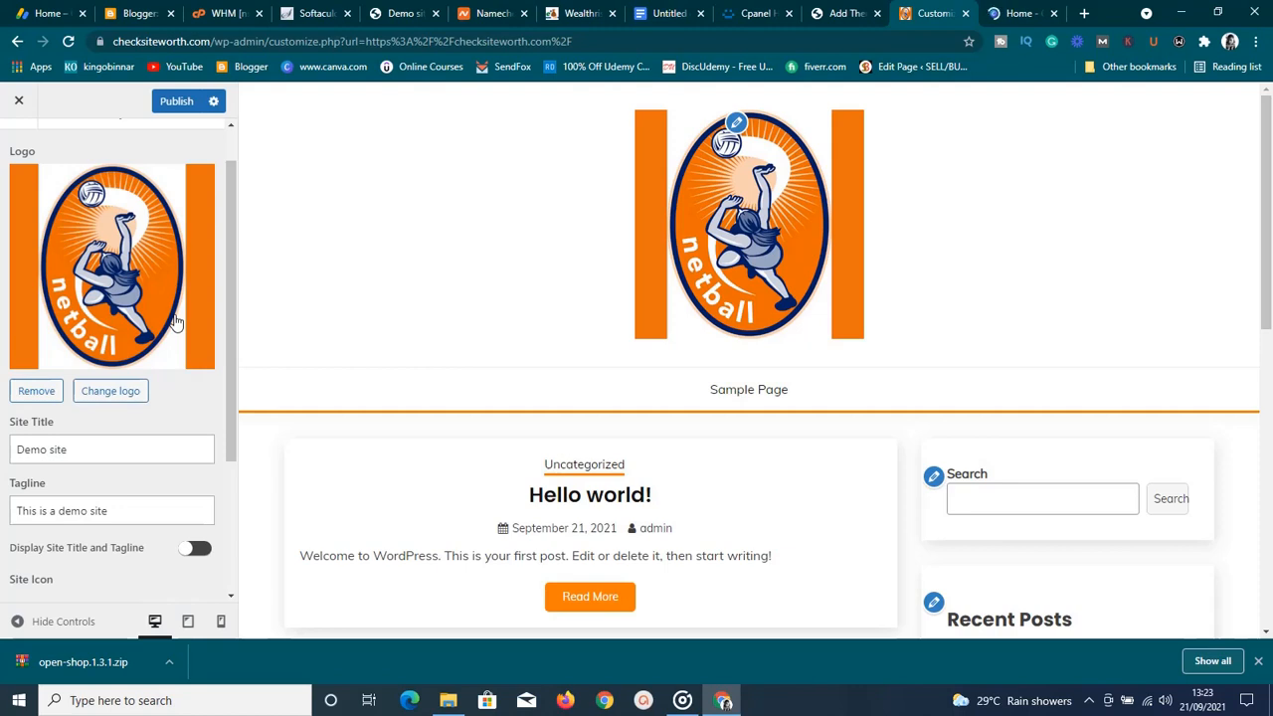
left_click(113, 391)
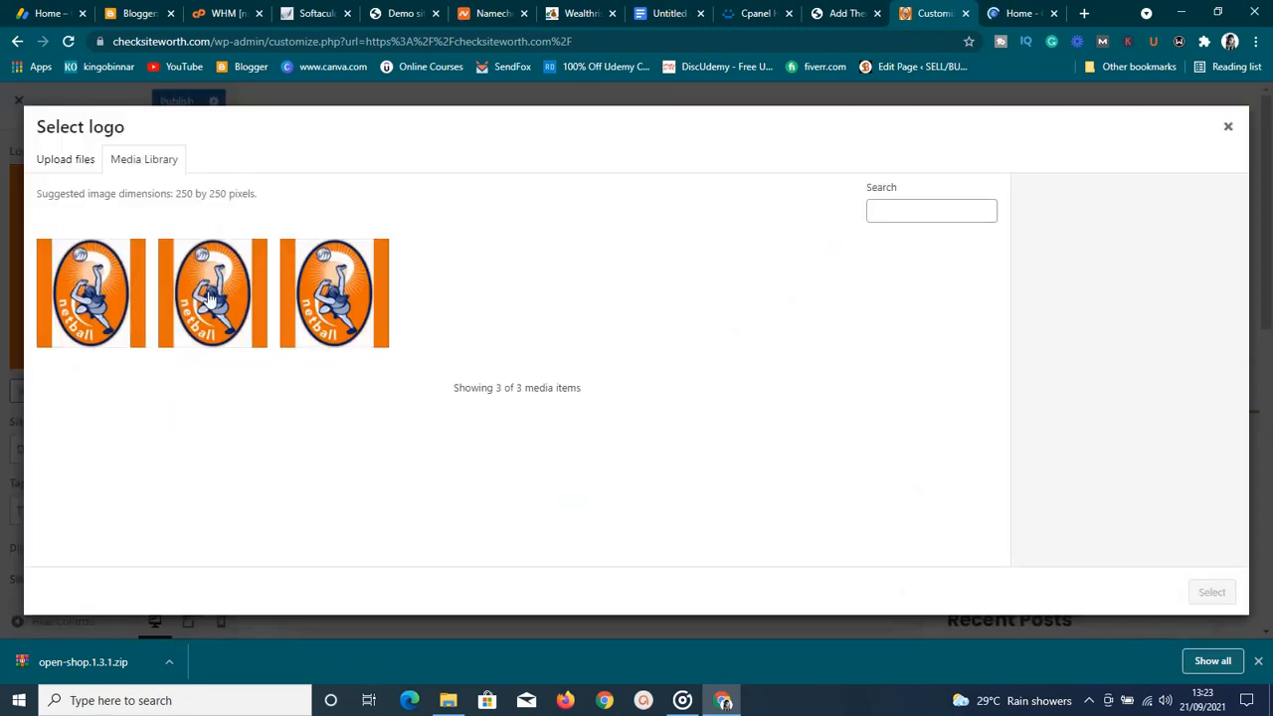
left_click(209, 298)
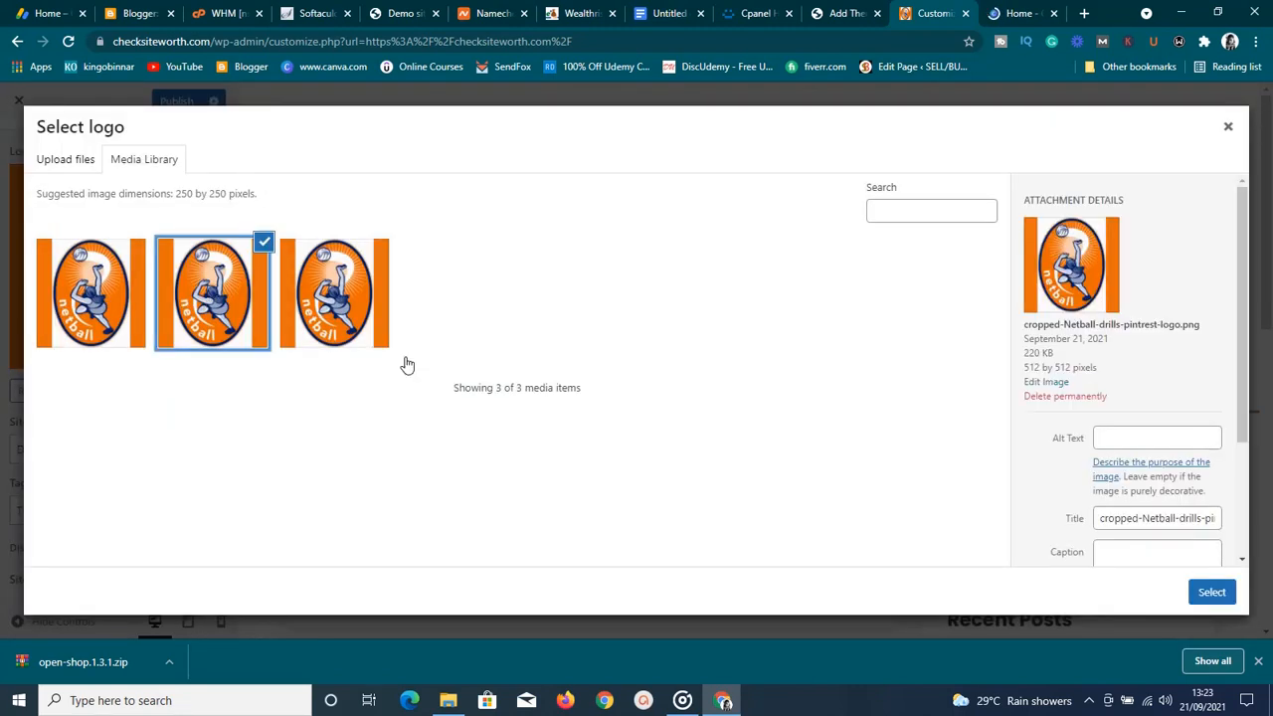
left_click(1211, 592)
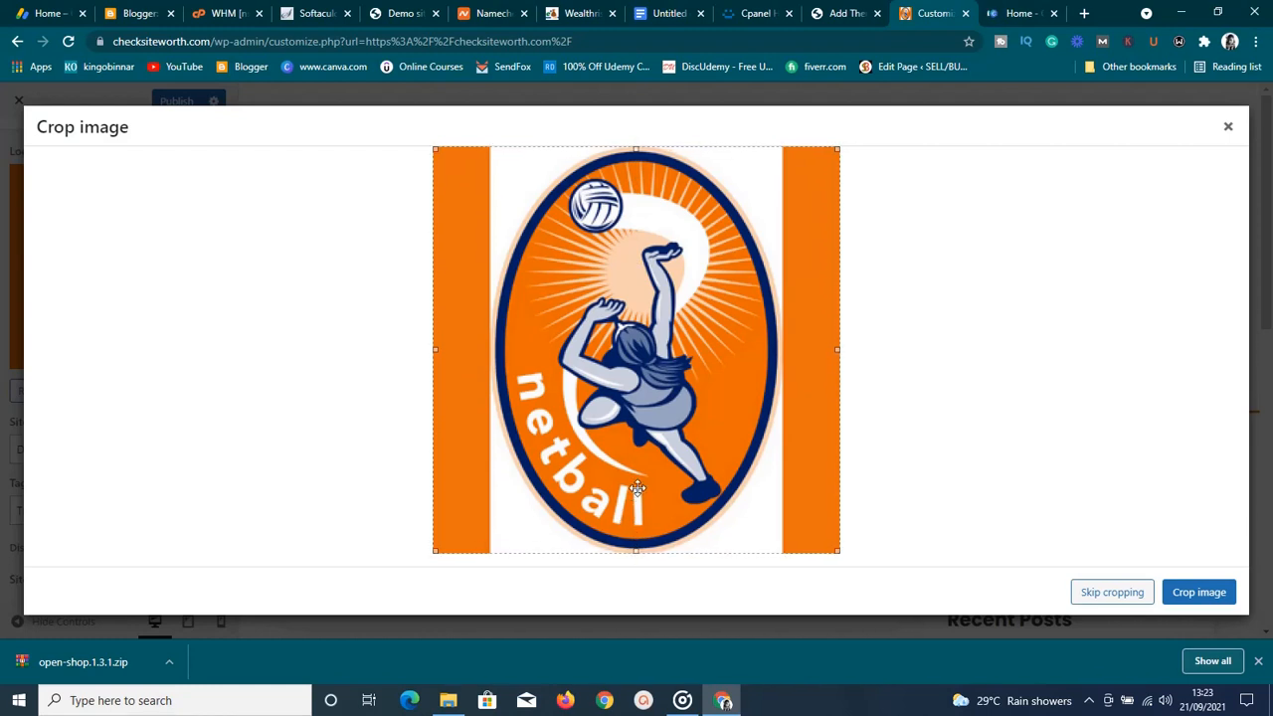
left_click_drag(636, 550, 647, 228)
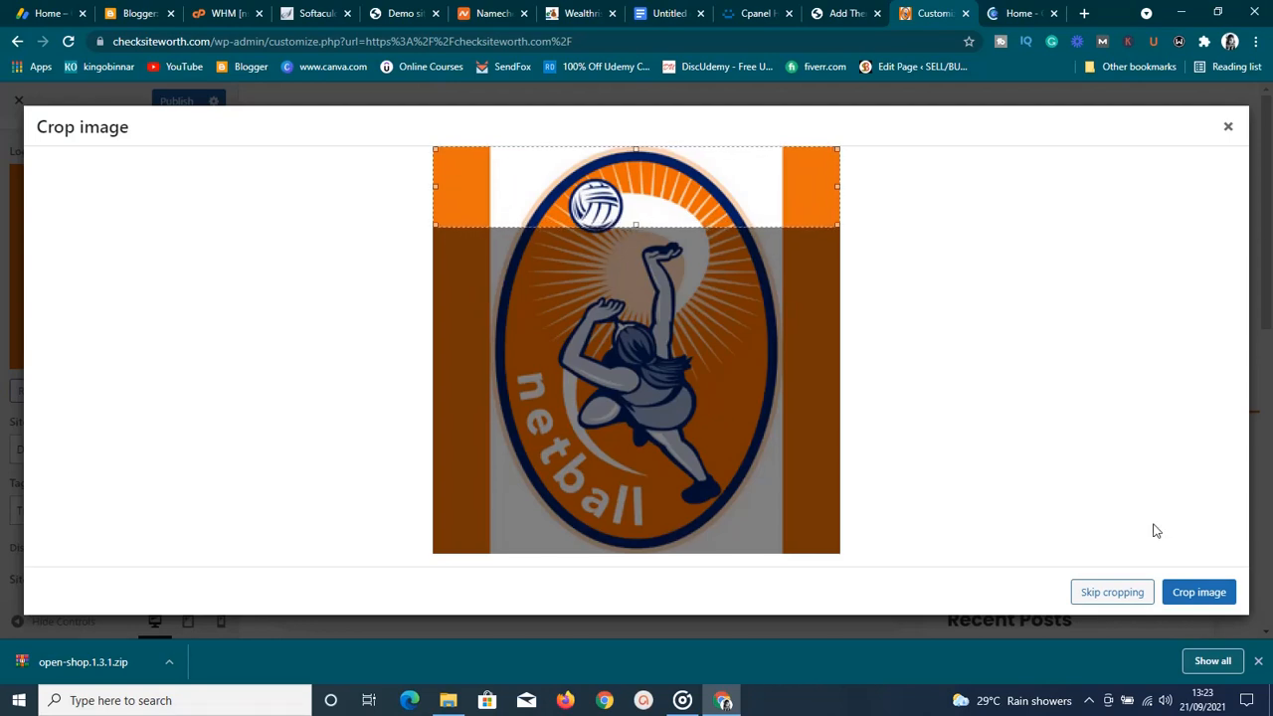
left_click(1193, 592)
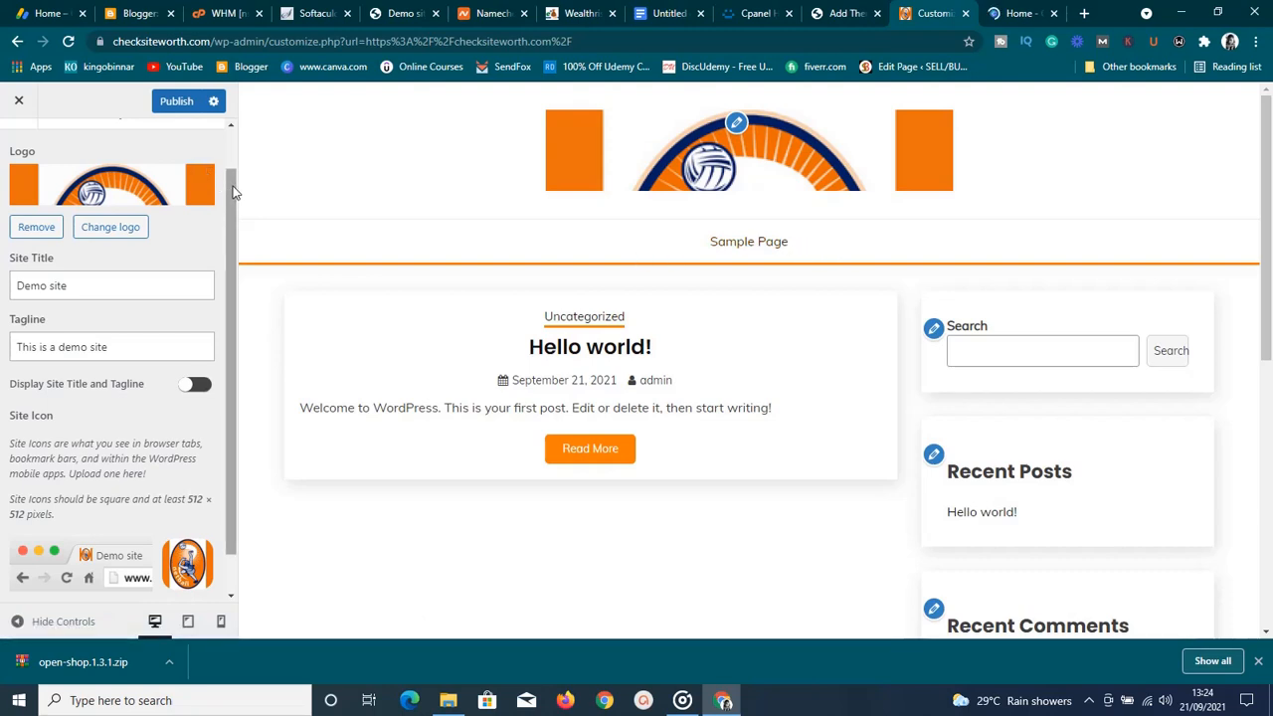
Publish the Site Identity changes, then return to the Customizer sections and the Add Themes tab
scroll(231, 130, "up", 1)
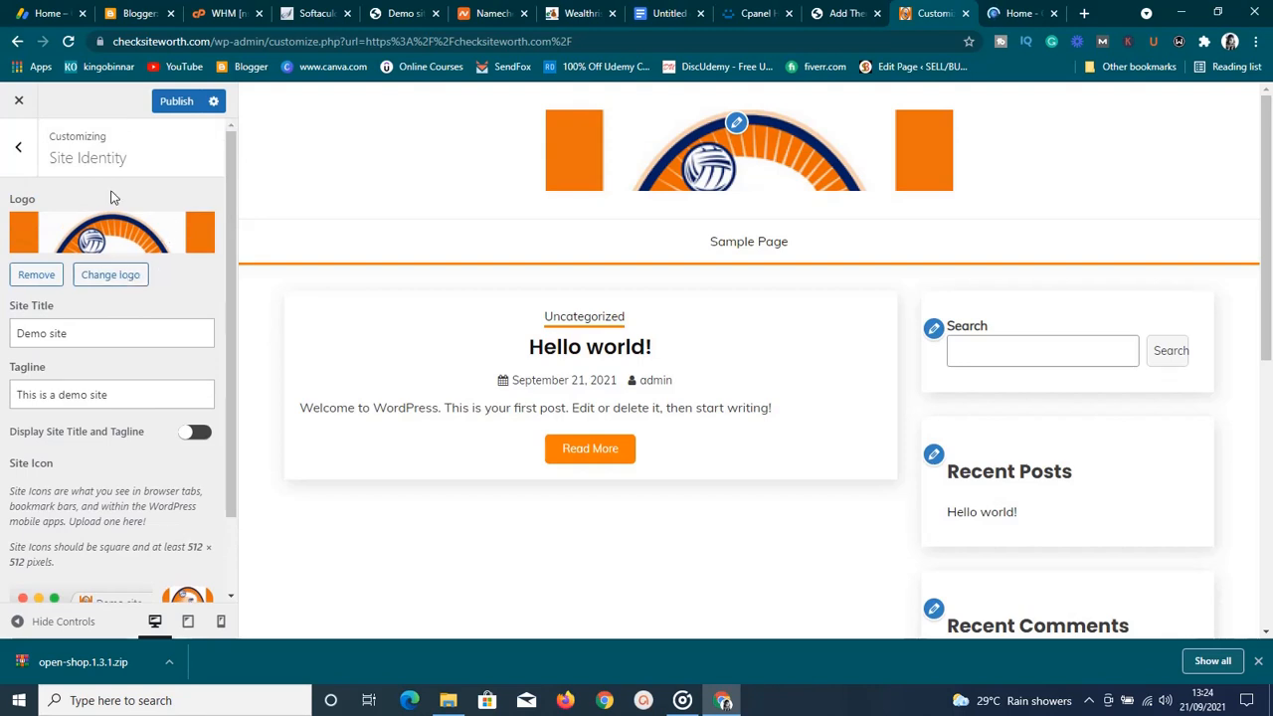
left_click(172, 103)
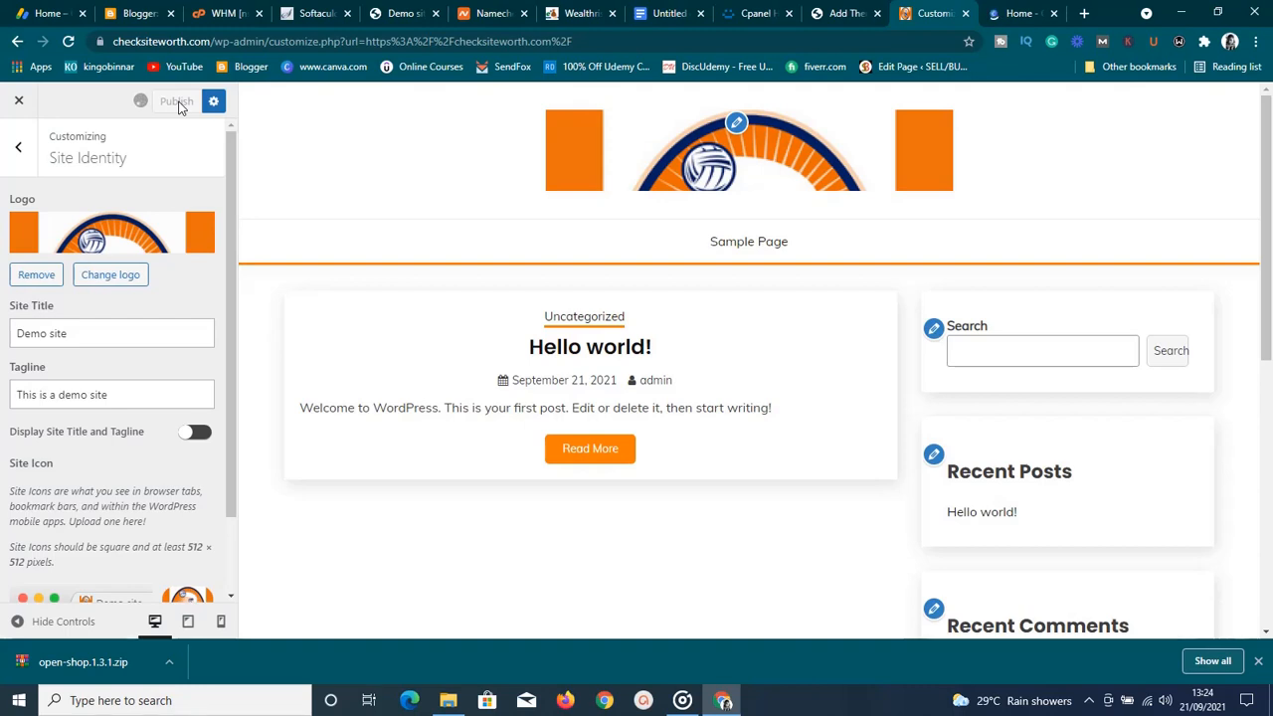
left_click(18, 149)
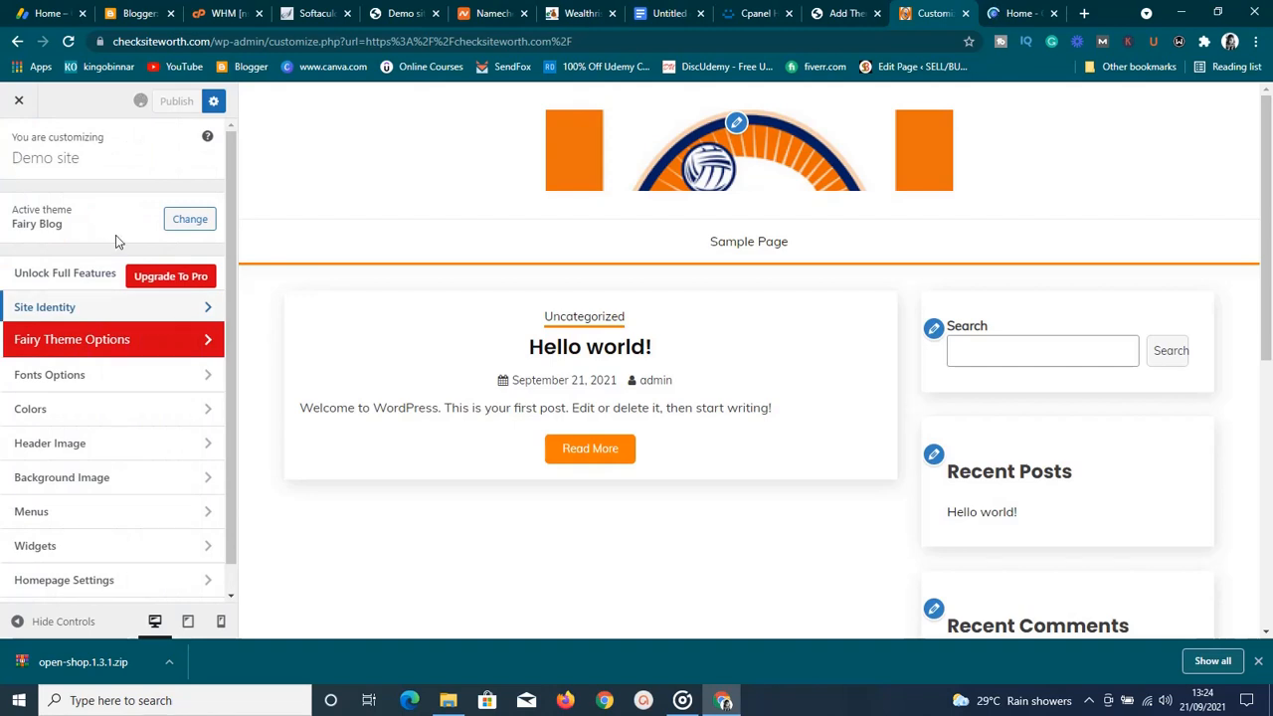
left_click(180, 339)
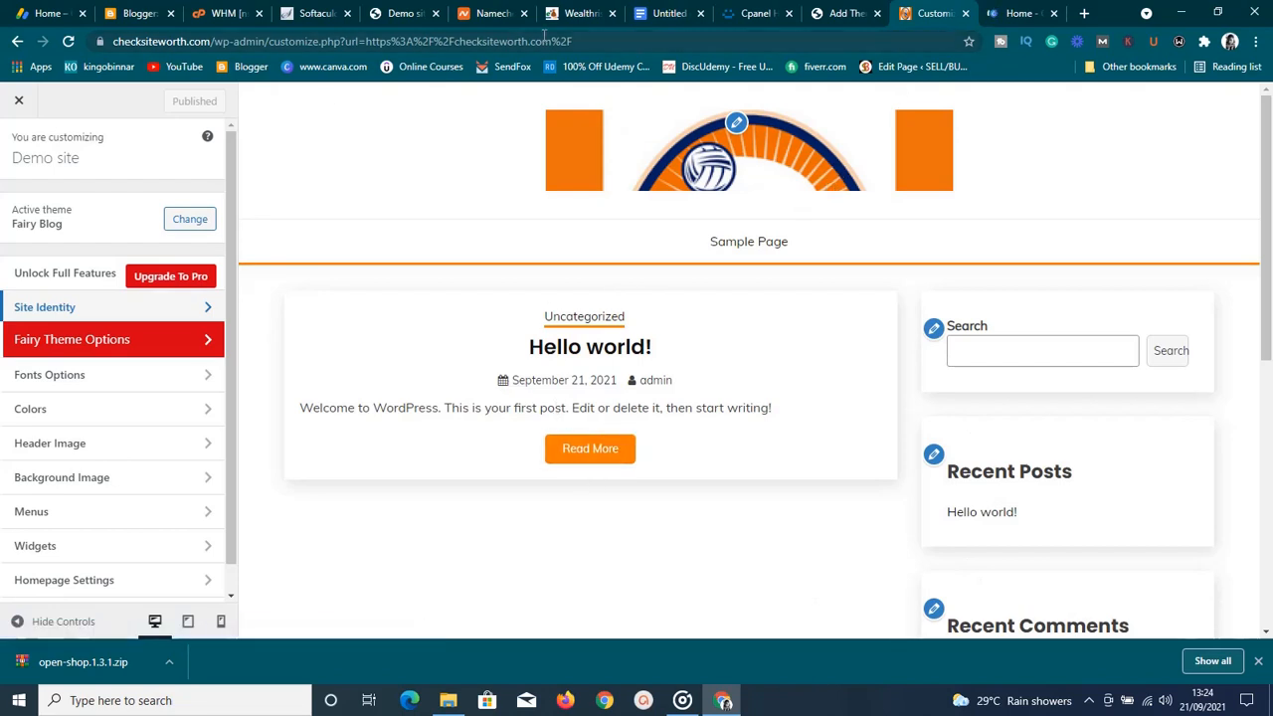
left_click(838, 14)
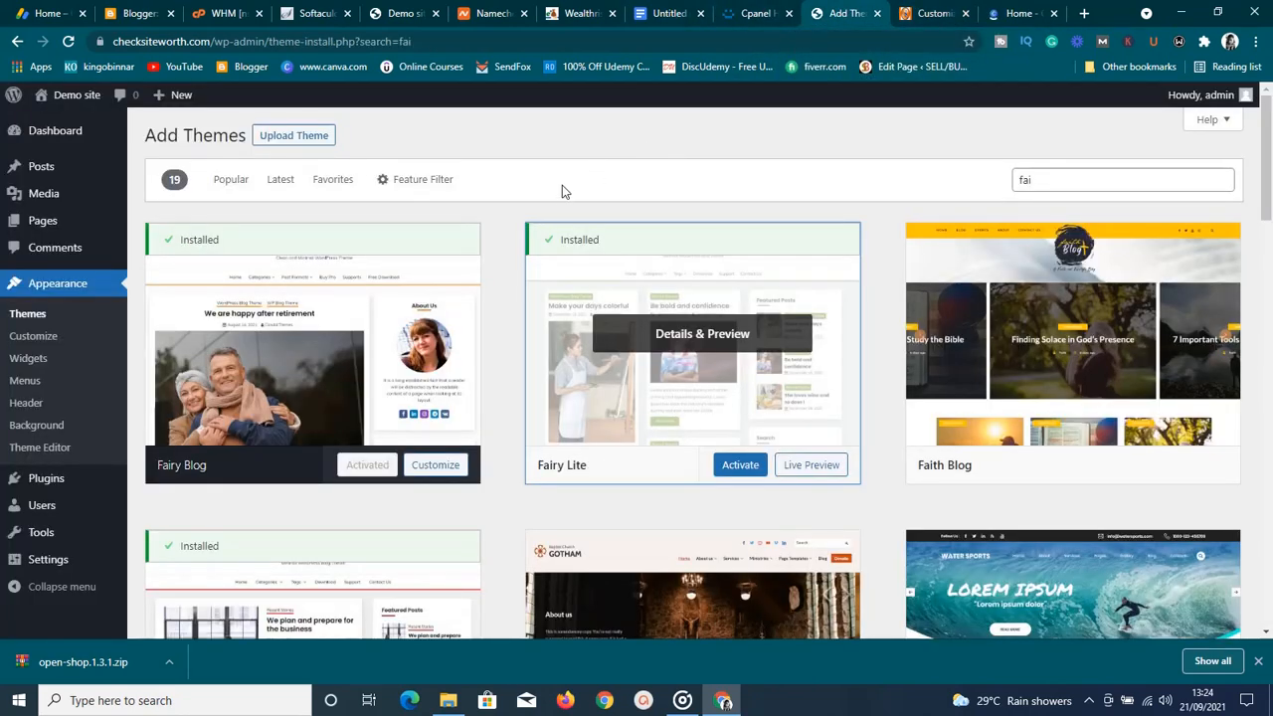
Open Pages > All Pages and add a new blank page in the block editor
mouse_move(75, 236)
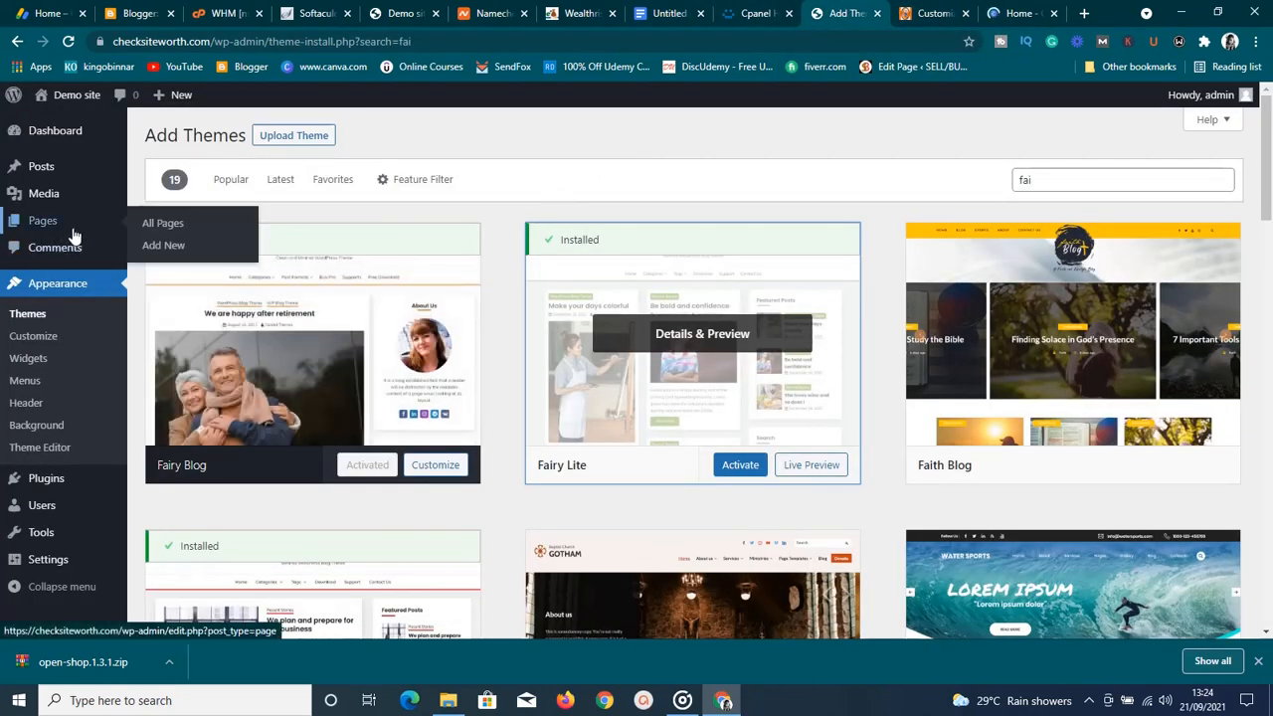
left_click(167, 225)
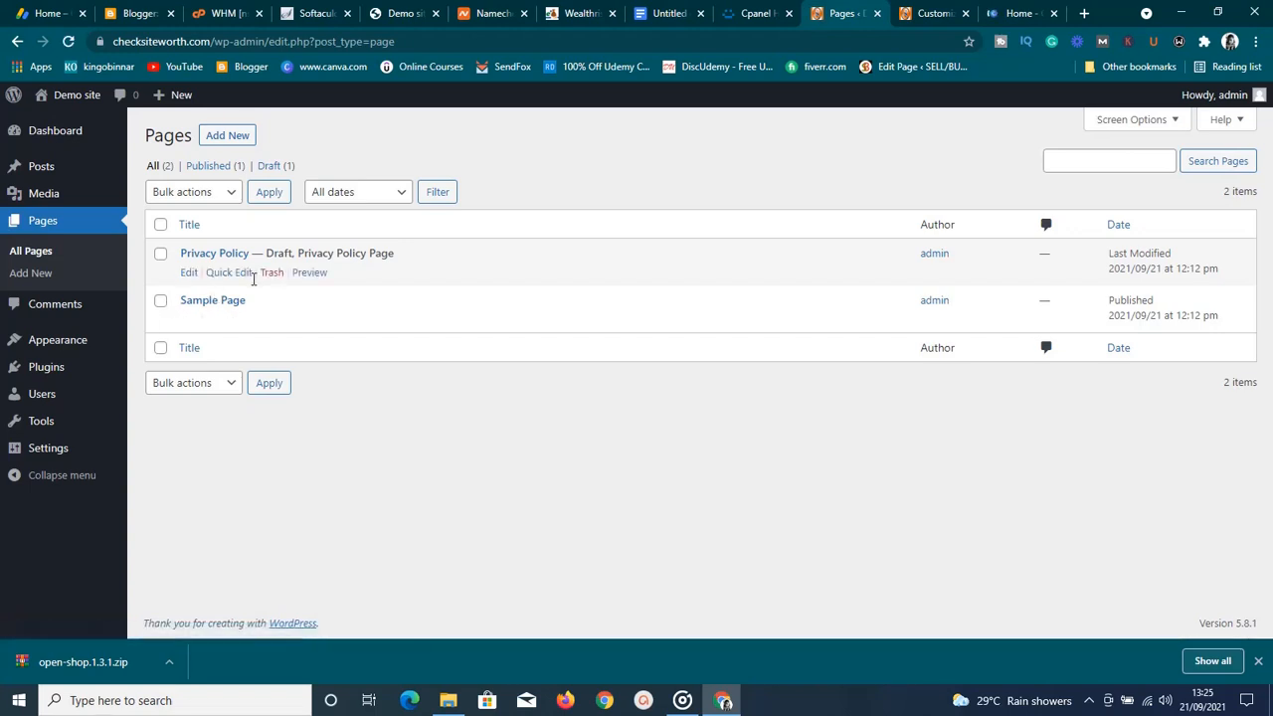
left_click(237, 138)
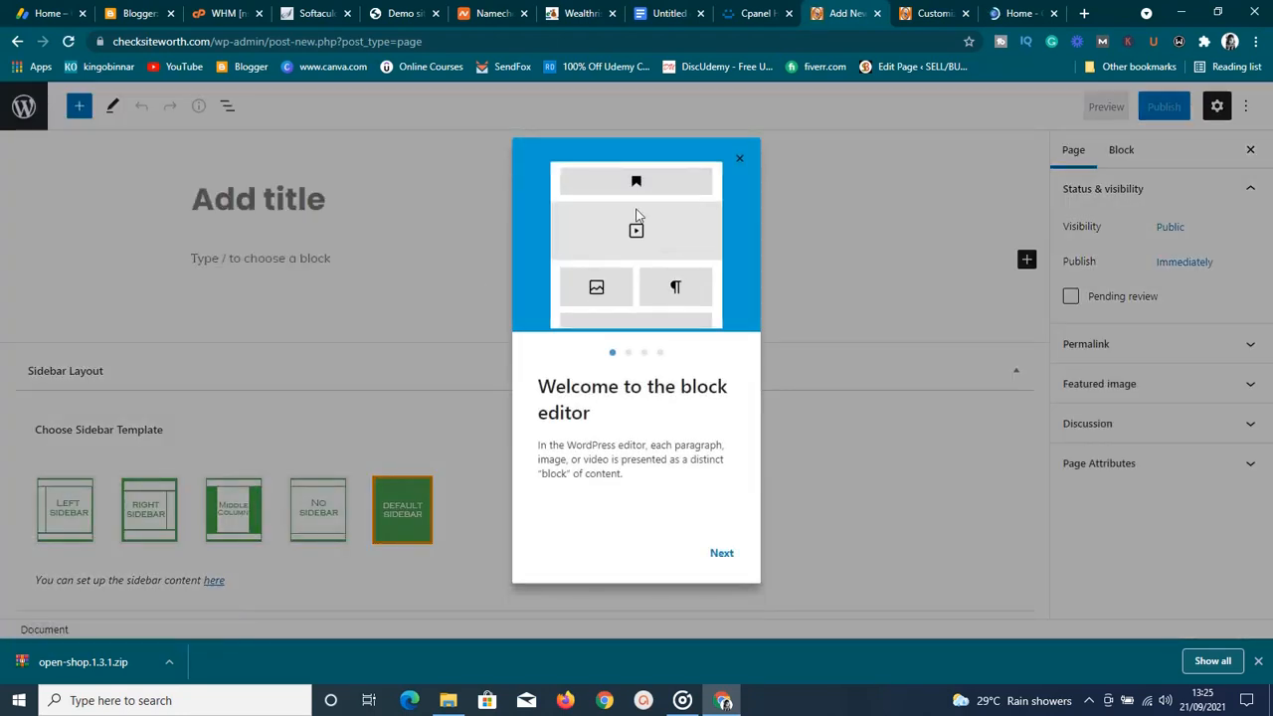
Title the new page 'About Us' and publish it at checksiteworth.com/about-us/
left_click(739, 159)
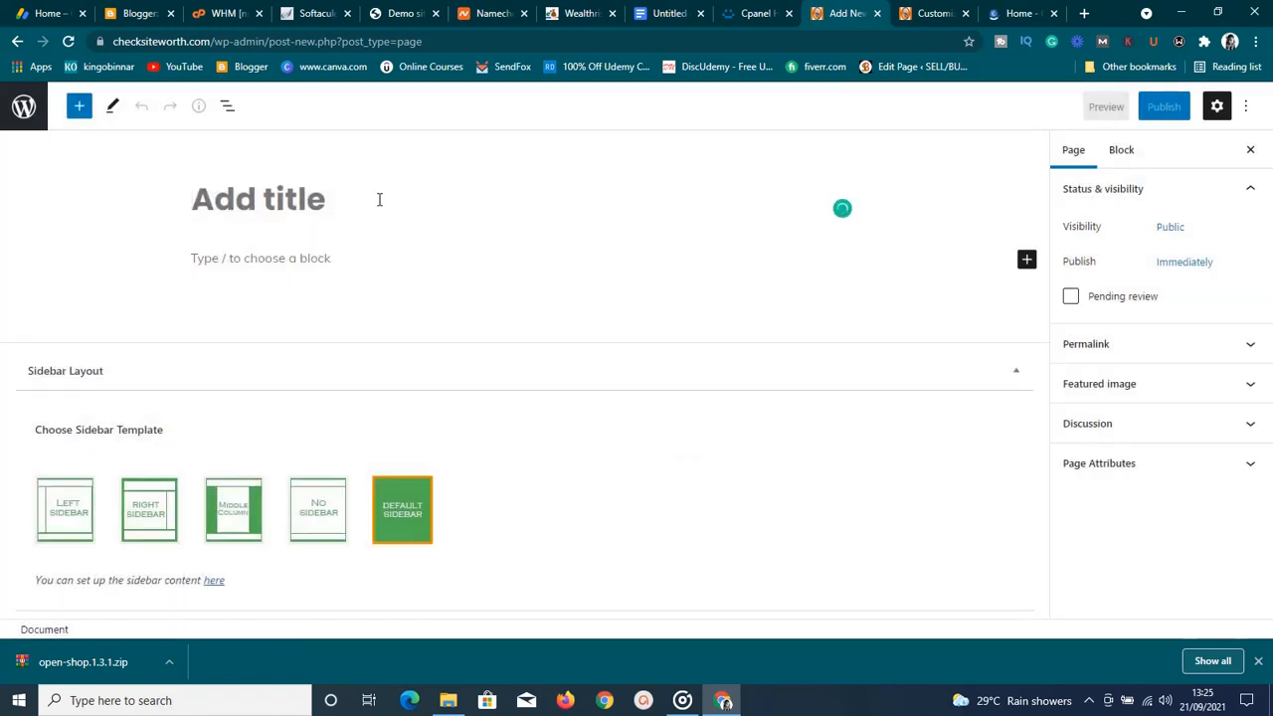
type("About ")
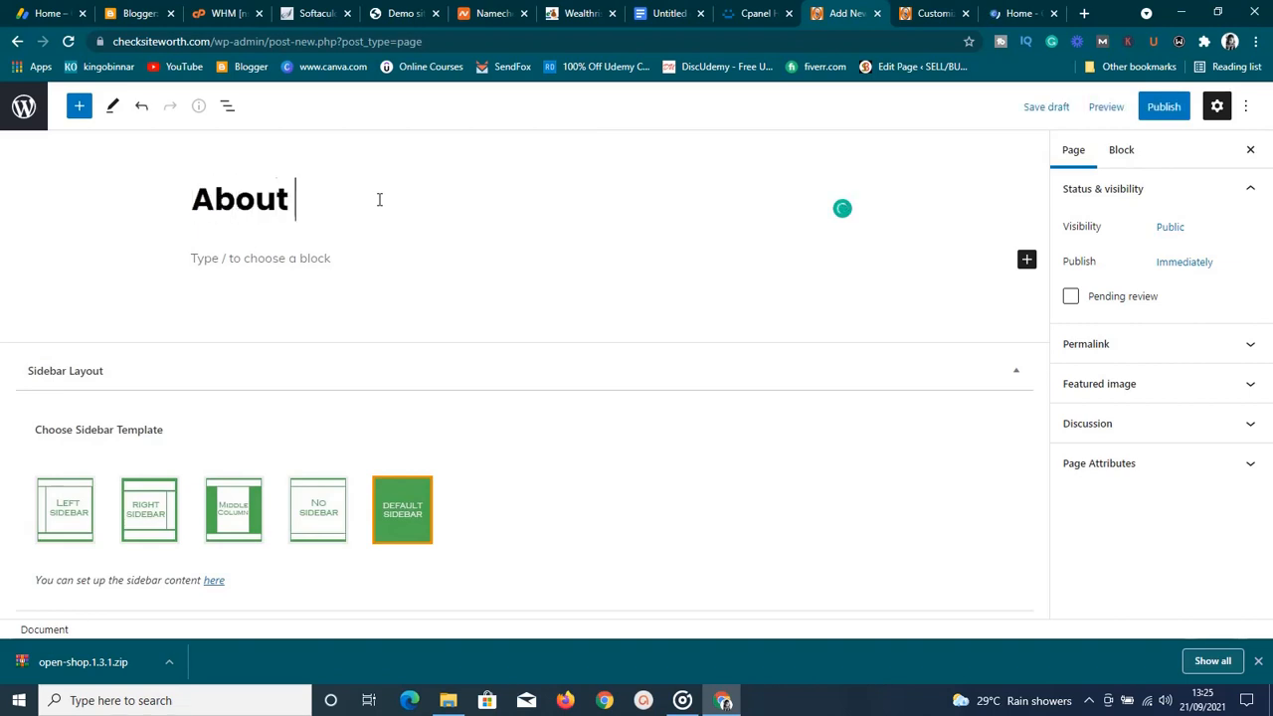
type("Us")
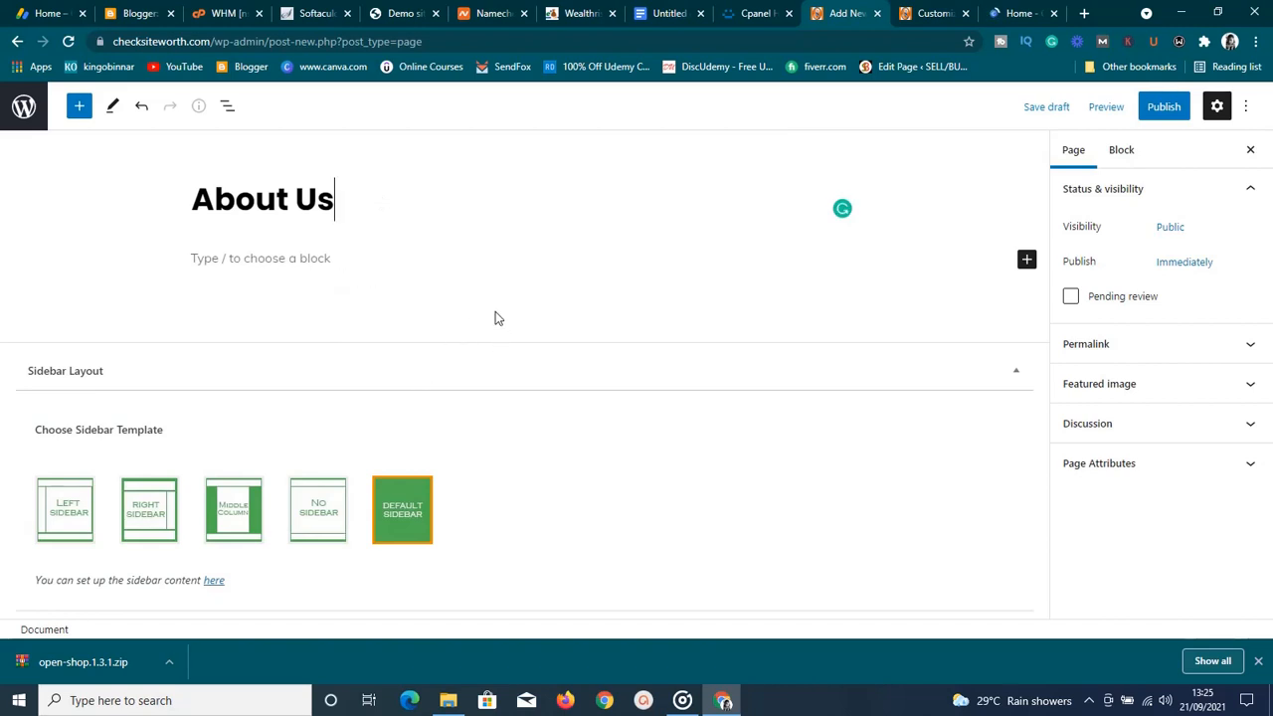
left_click(452, 259)
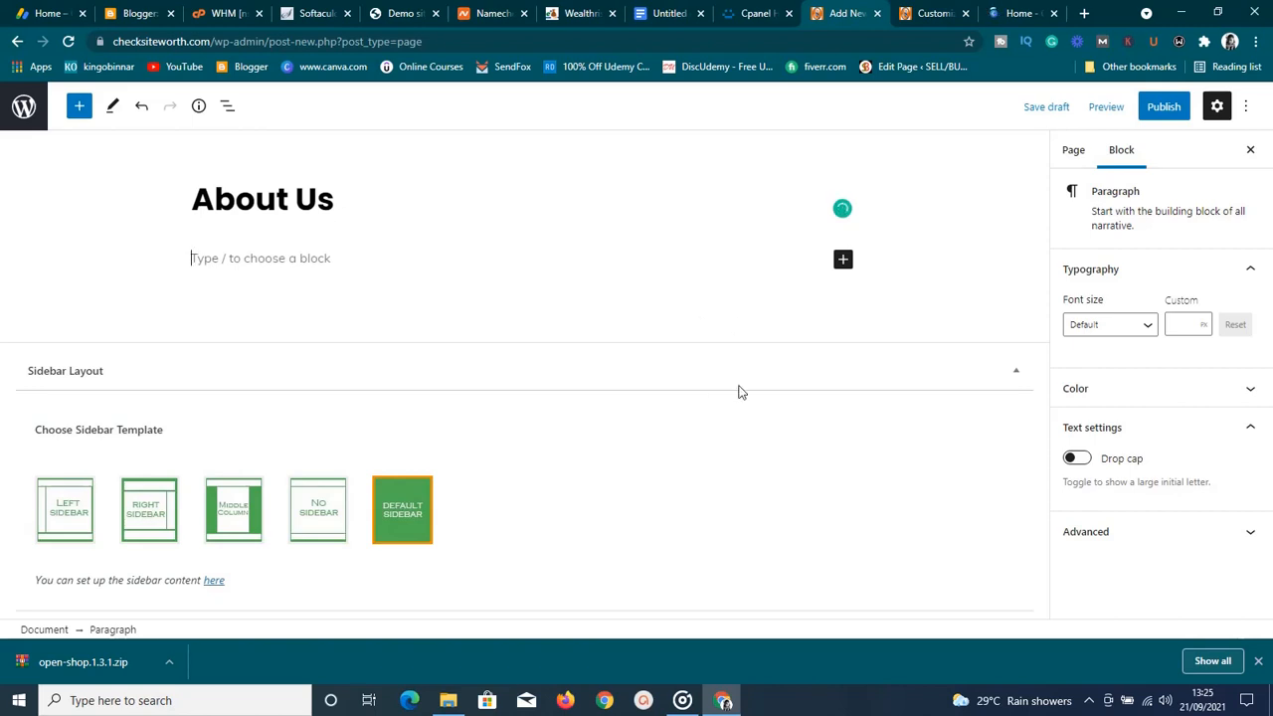
left_click(1160, 112)
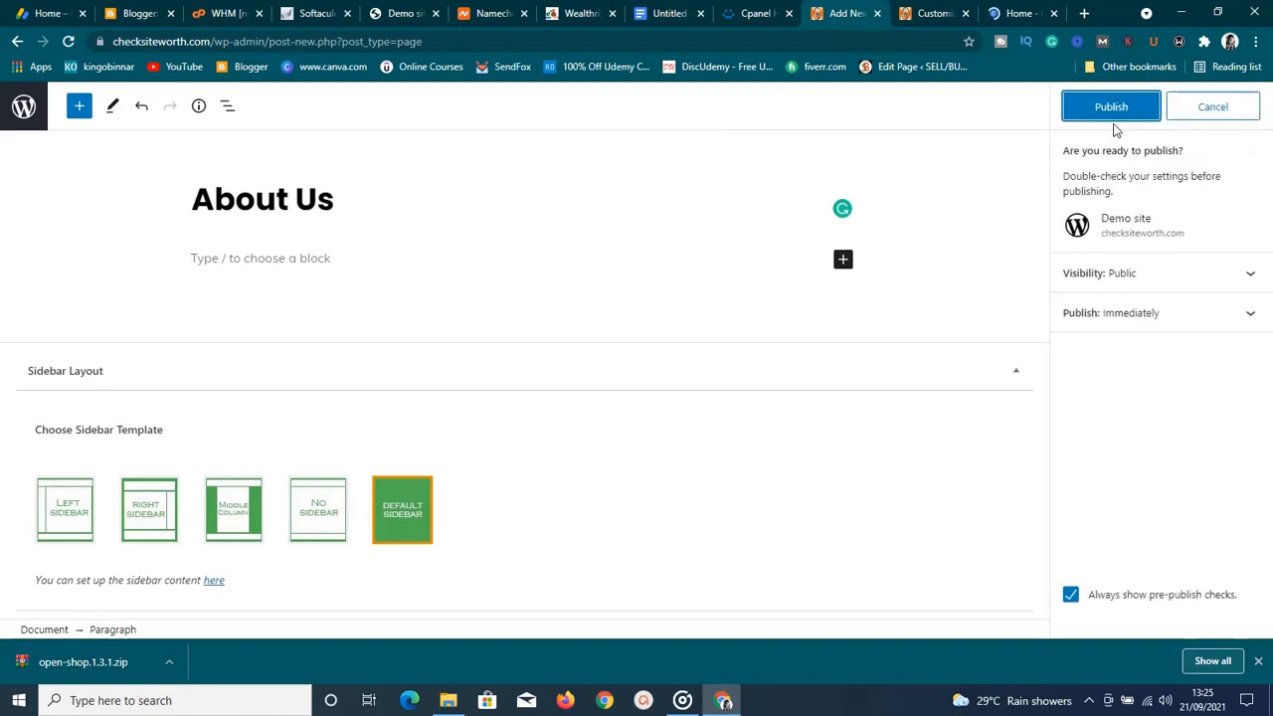
left_click(1110, 109)
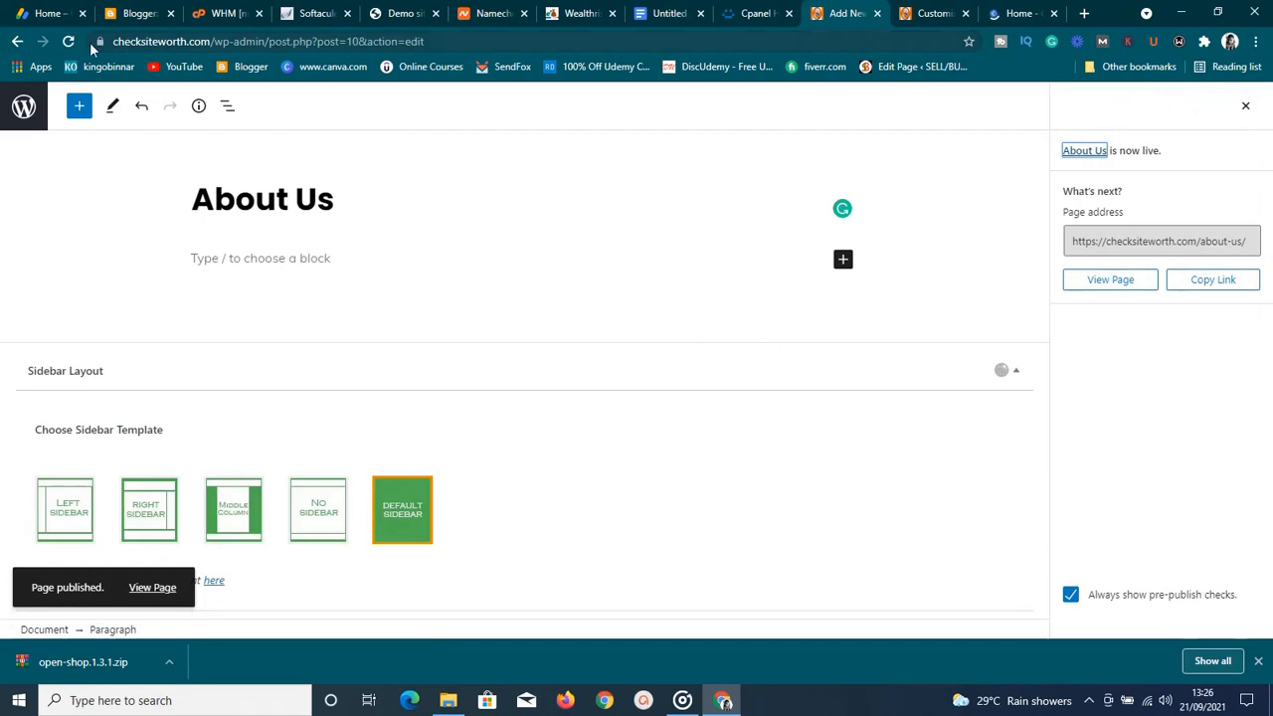
Go back to All Pages and reload it so About Us appears beside Sample Page
left_click(16, 42)
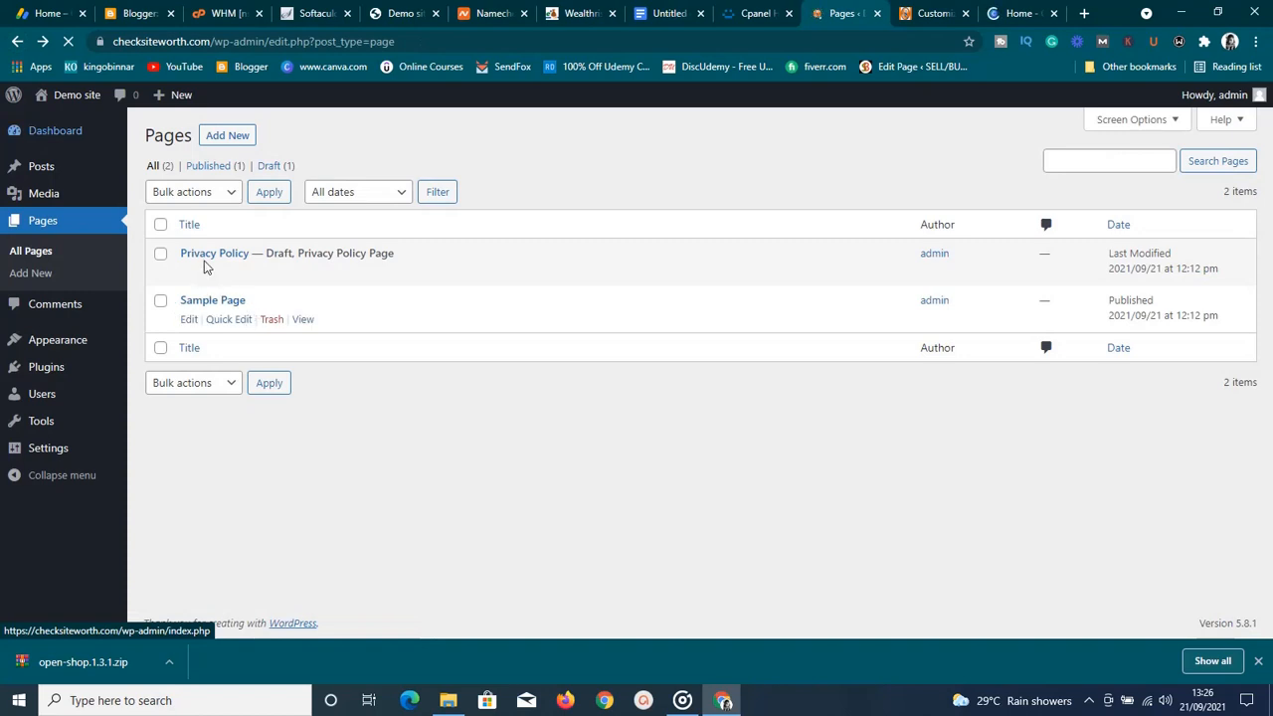
left_click(68, 41)
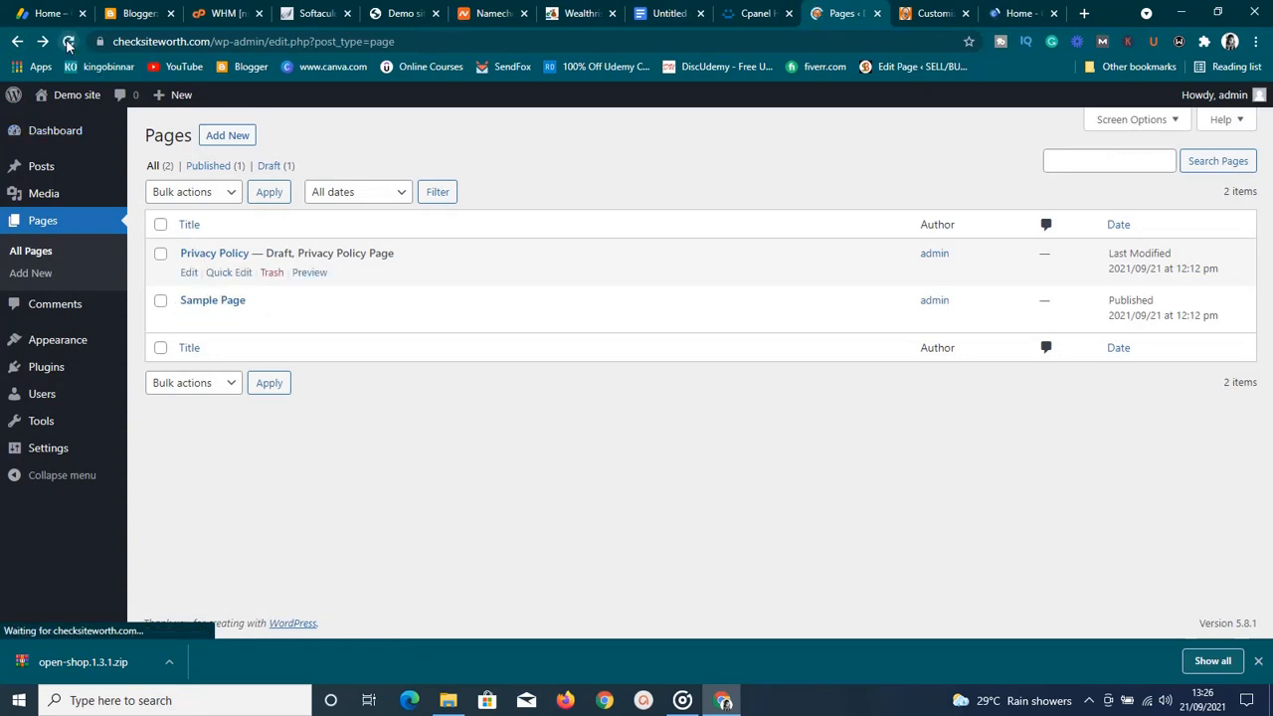
left_click(71, 43)
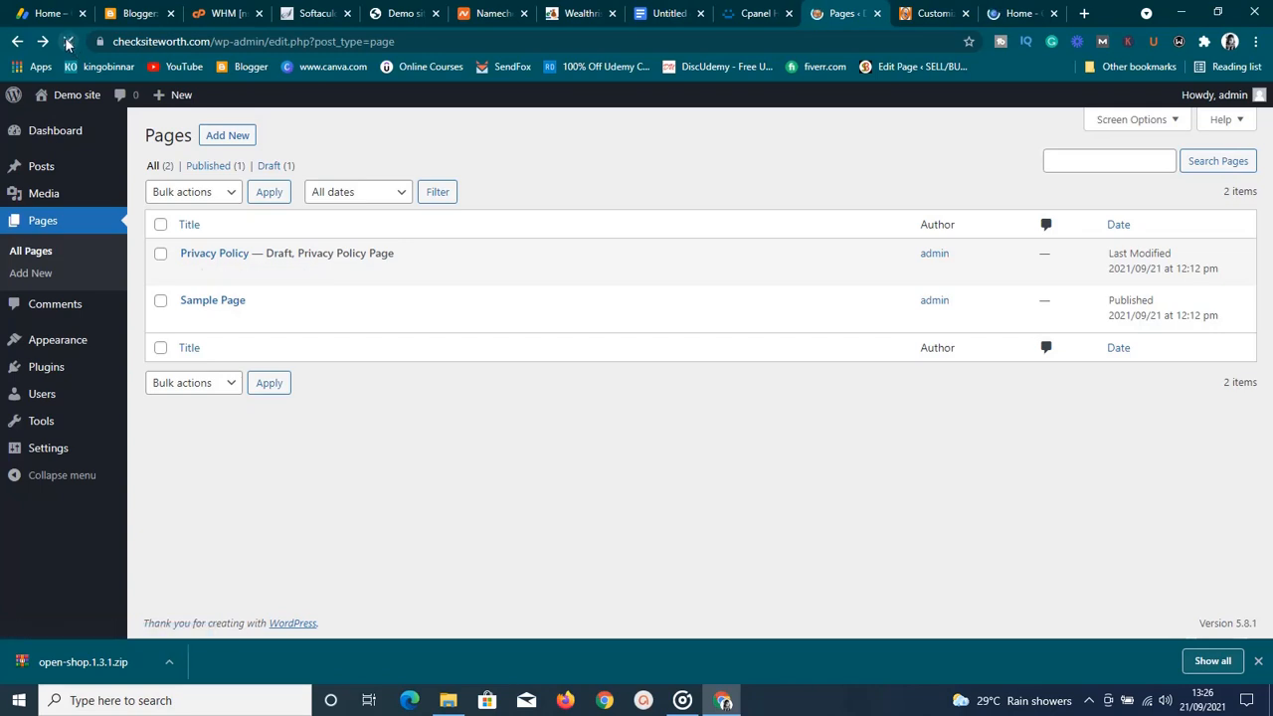
mouse_move(203, 261)
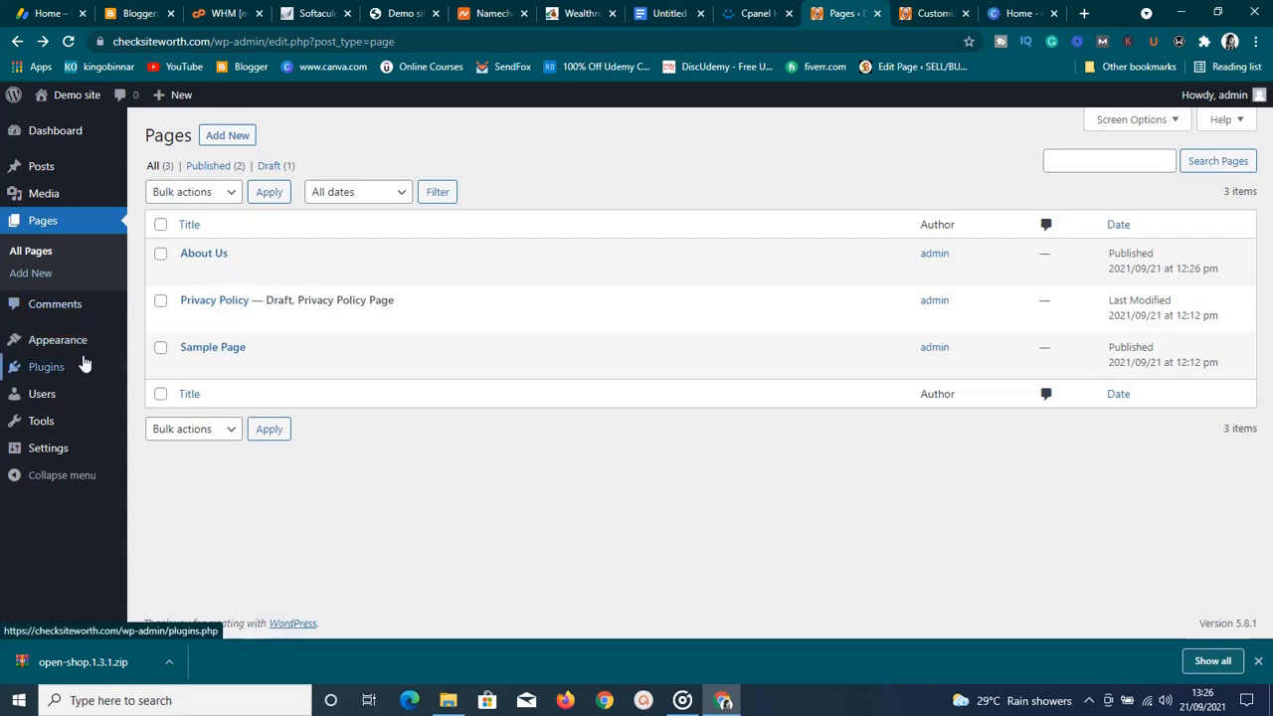
mouse_move(60, 450)
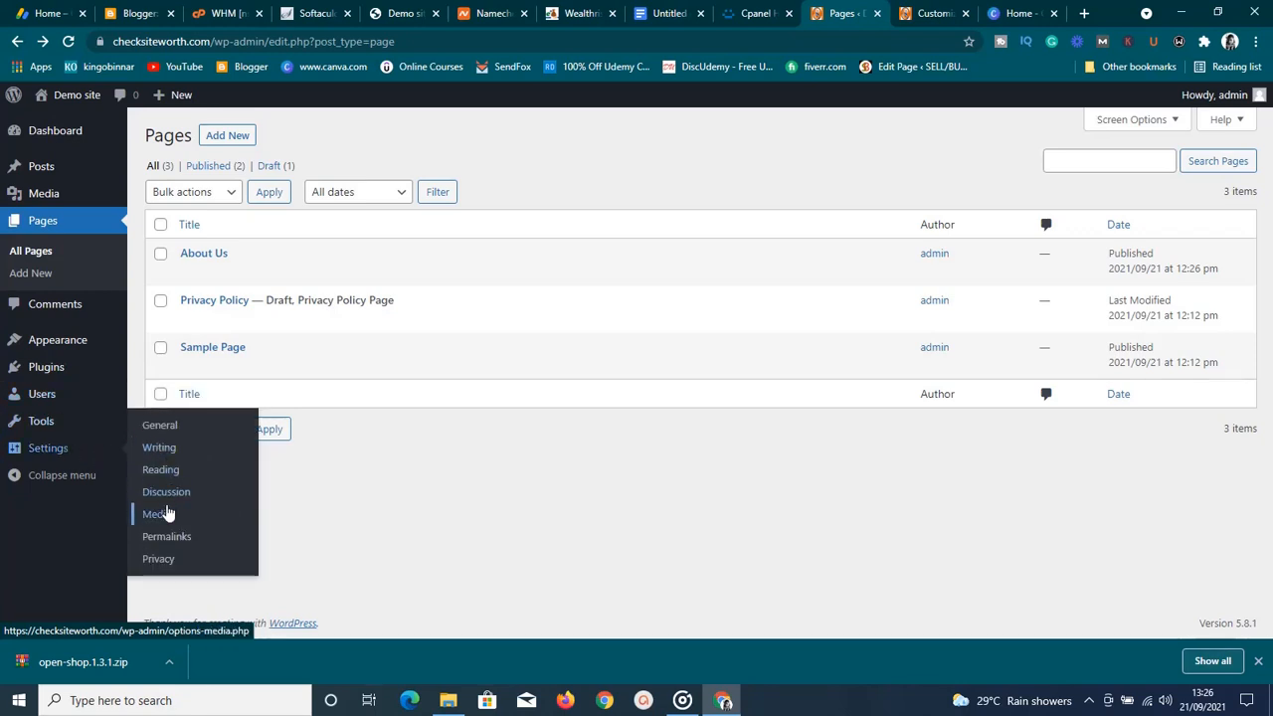
Switch the permalink structure to Post name (/%postname%/) and save the change
left_click(171, 537)
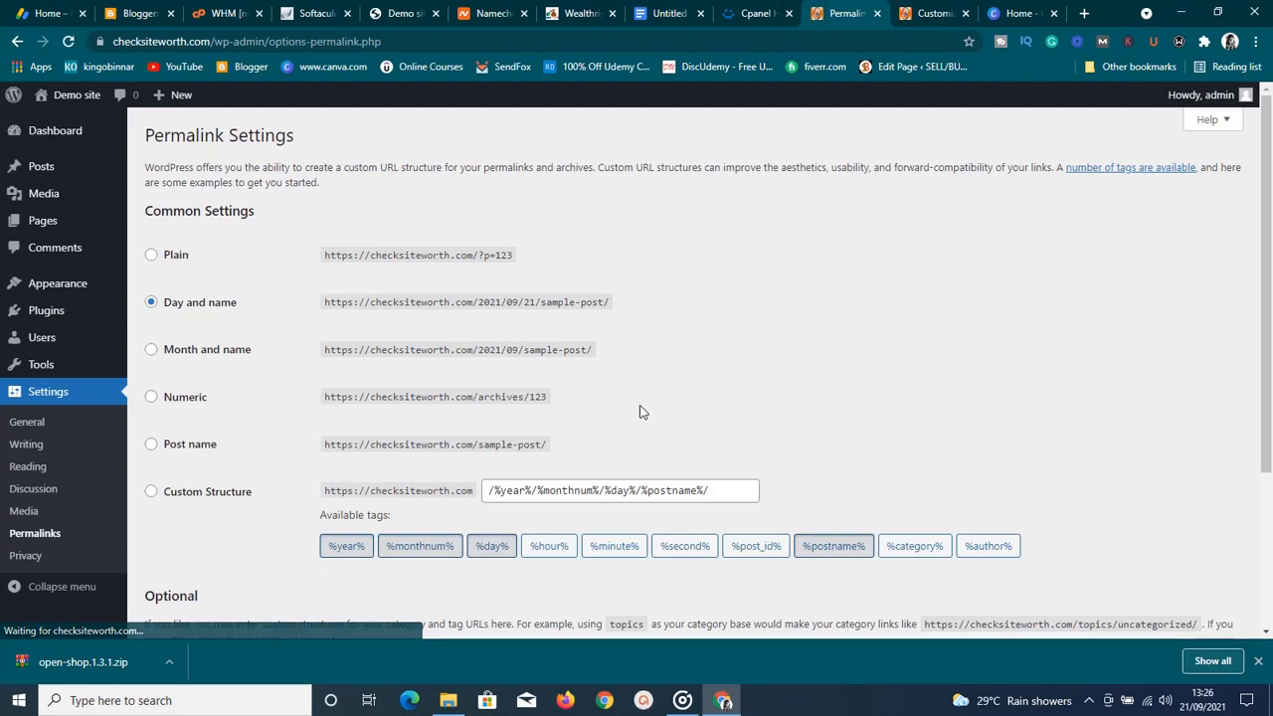
scroll(681, 413, "down", 2)
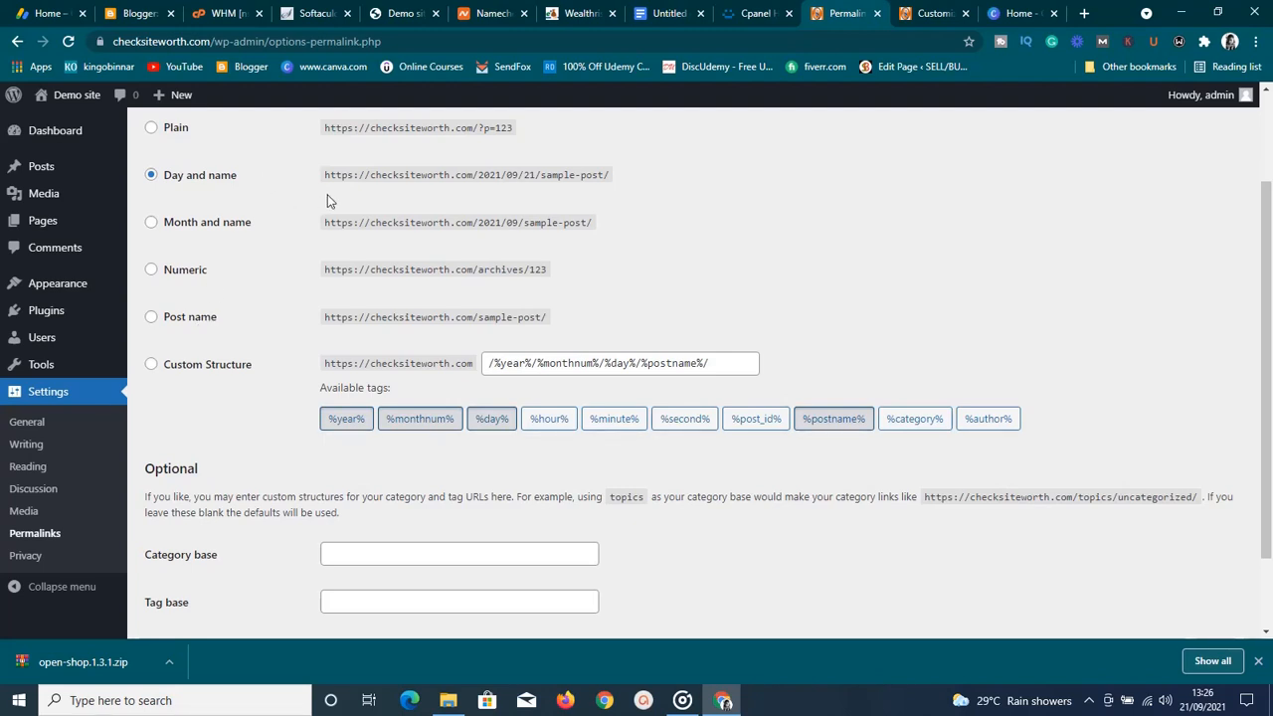
left_click(153, 320)
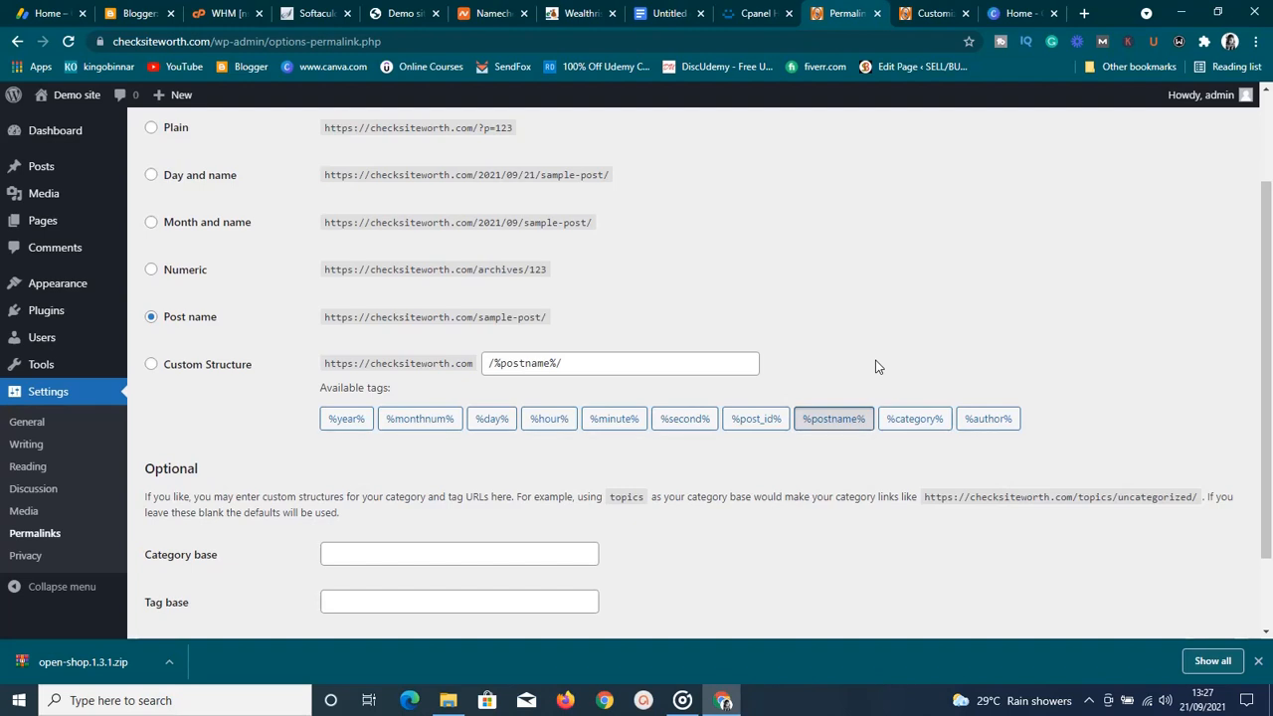
scroll(875, 367, "down", 2)
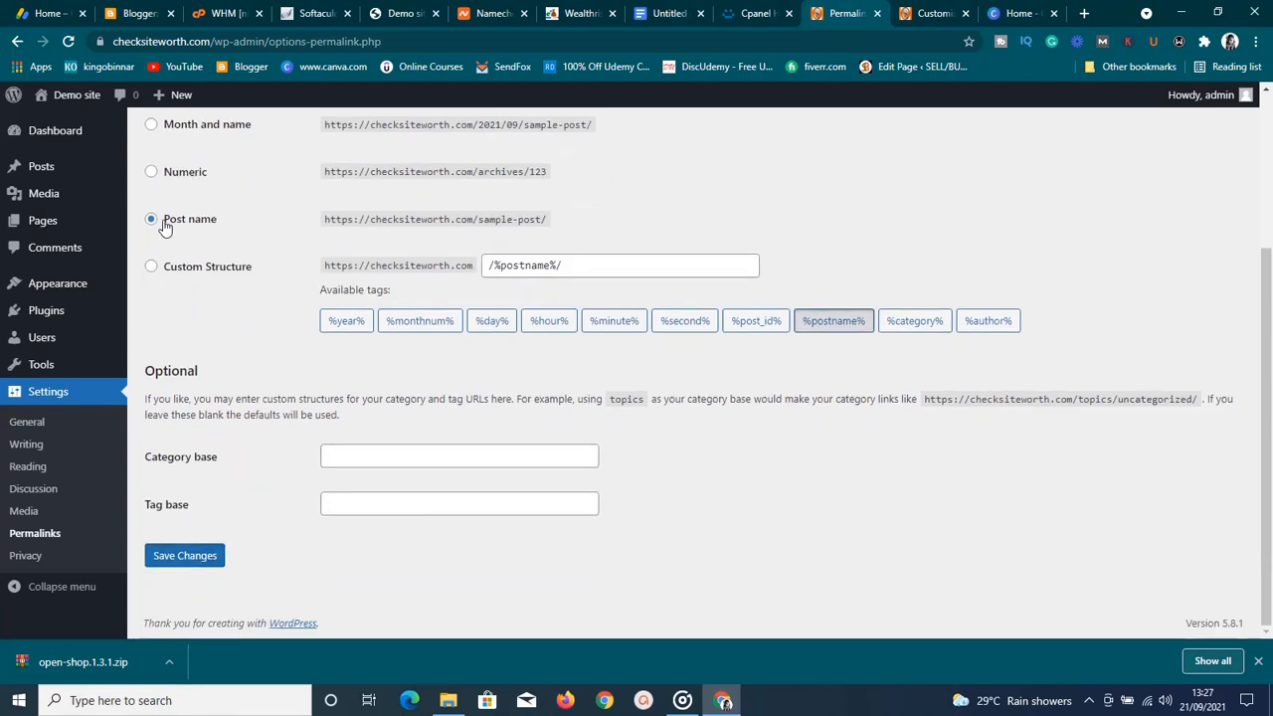
left_click(187, 557)
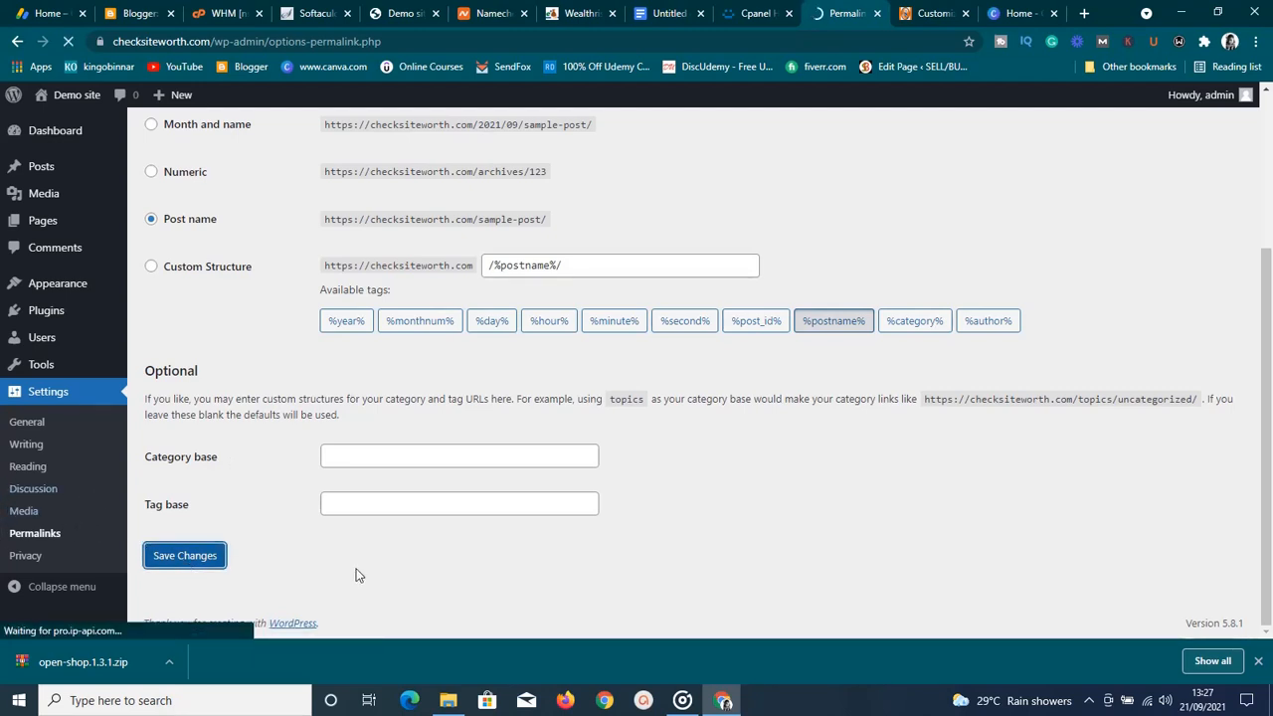
scroll(358, 575, "up", 3)
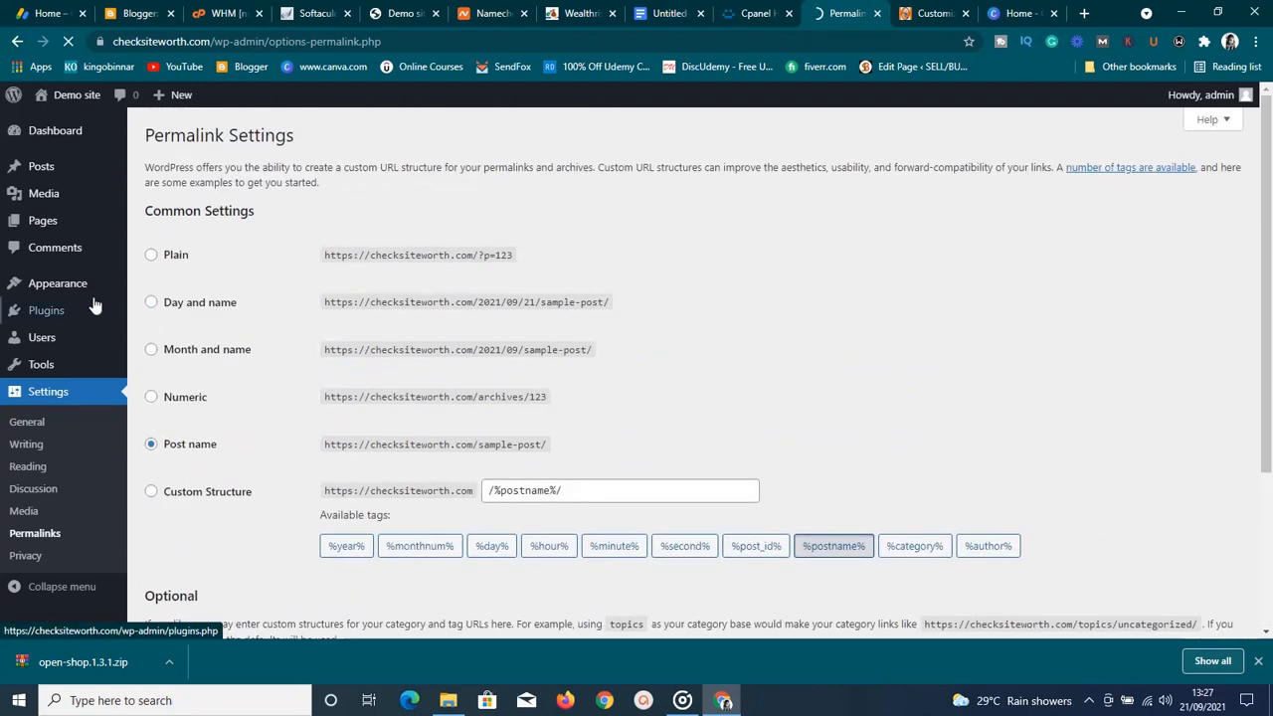
Open the Menus page from the Appearance section of the sidebar
mouse_move(90, 286)
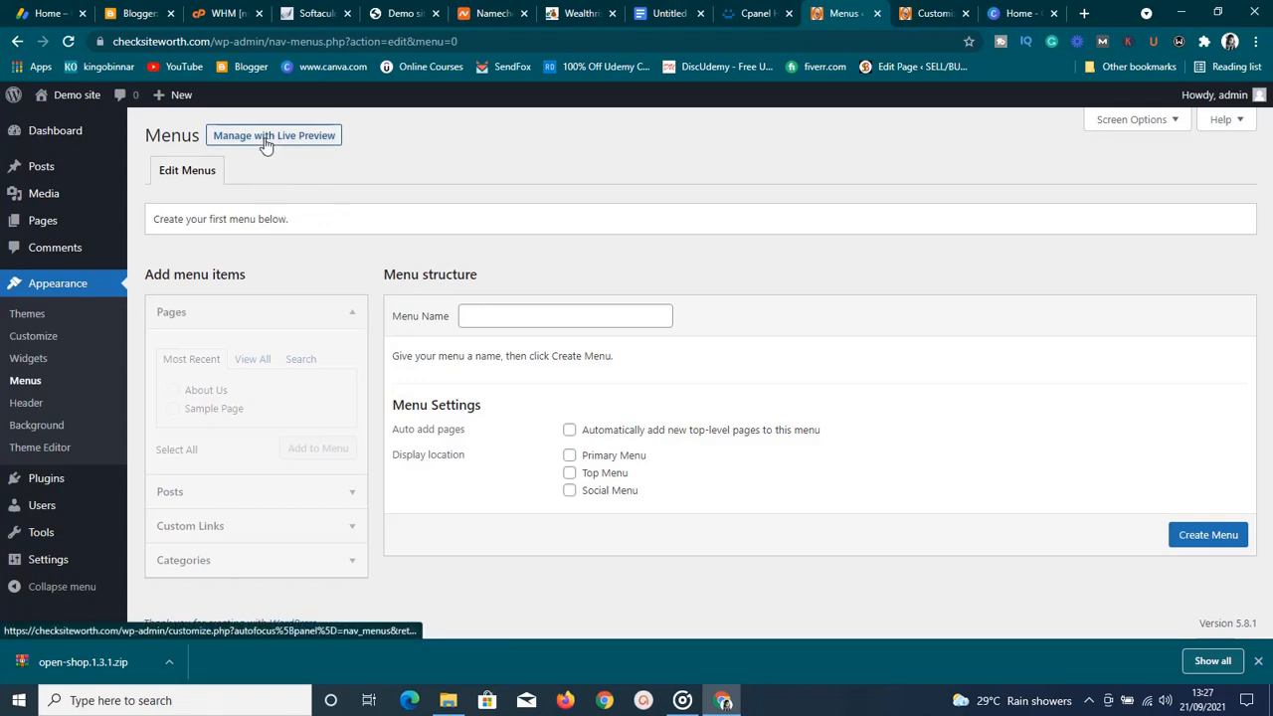
Create a new menu named 'menu 1'
left_click(482, 319)
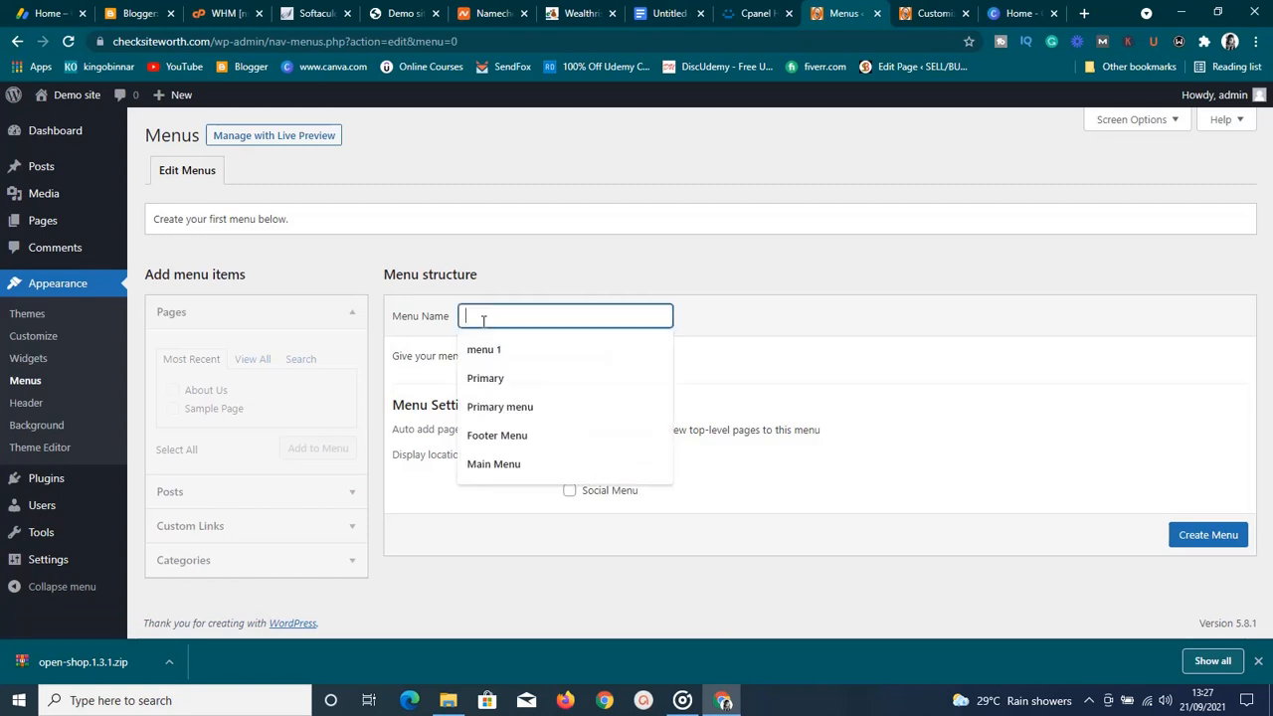
left_click(485, 348)
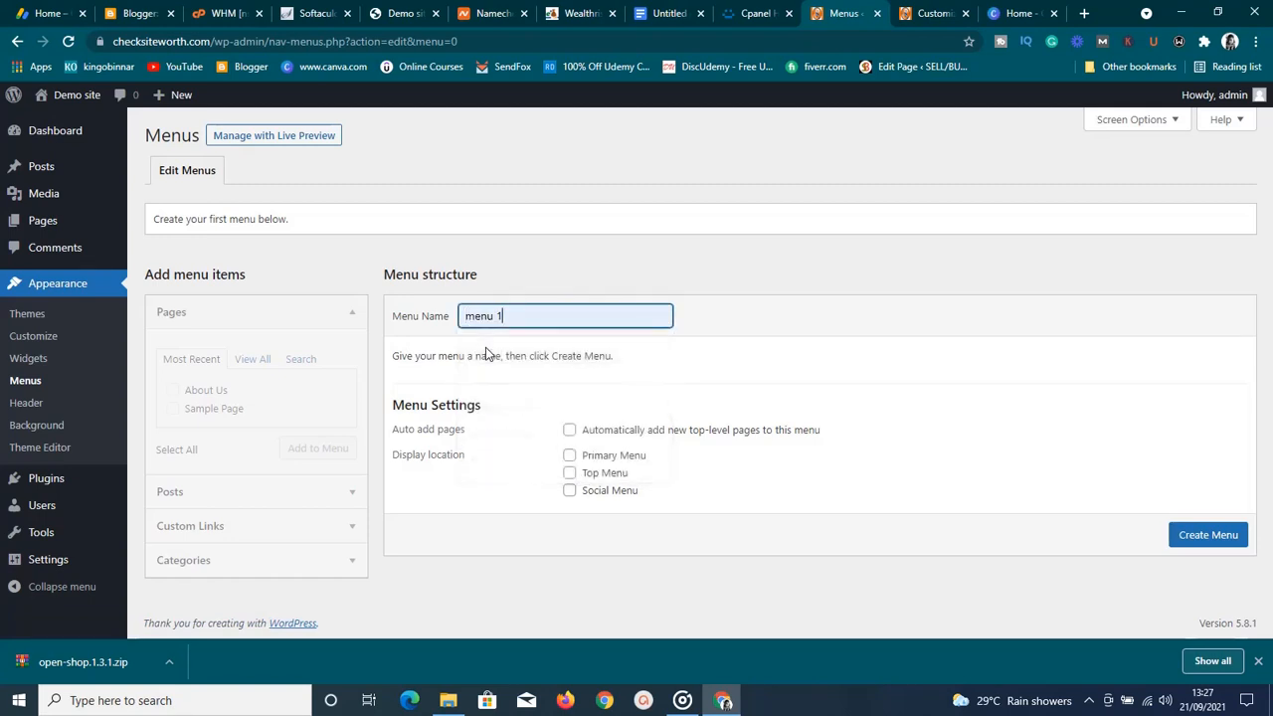
left_click(1200, 545)
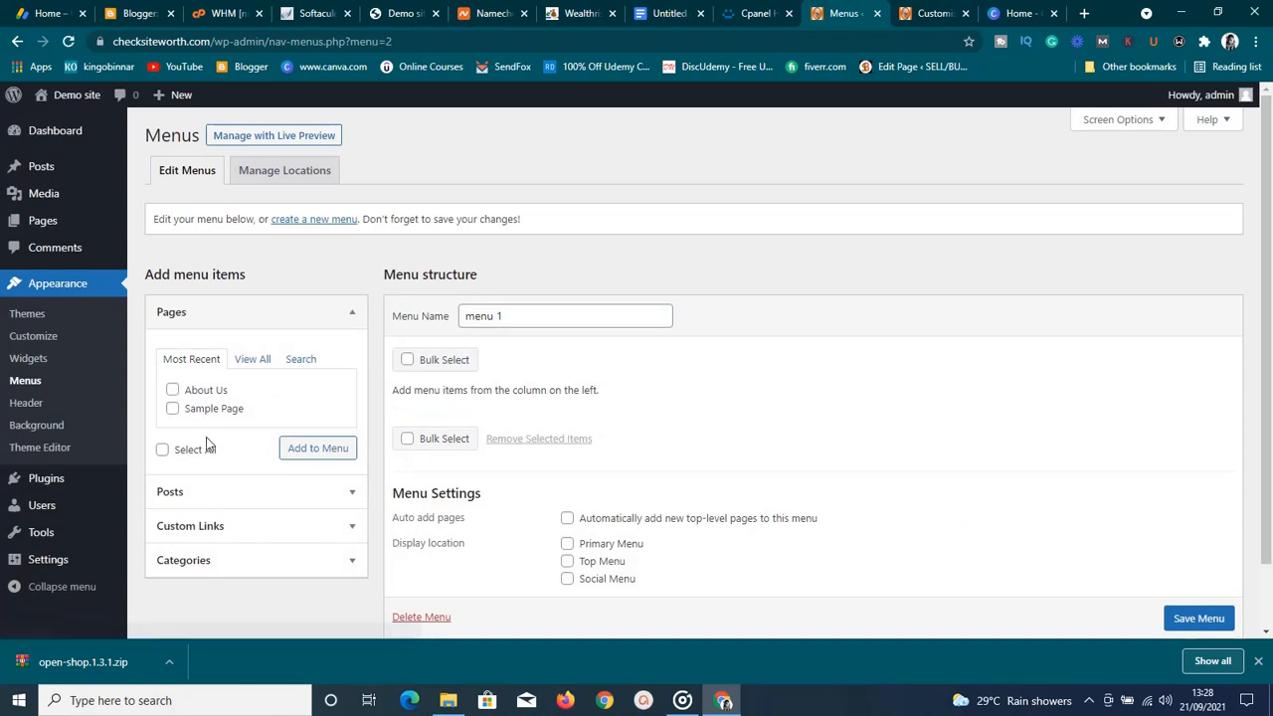
Add the About Us and Sample Page pages to menu 1
left_click(172, 390)
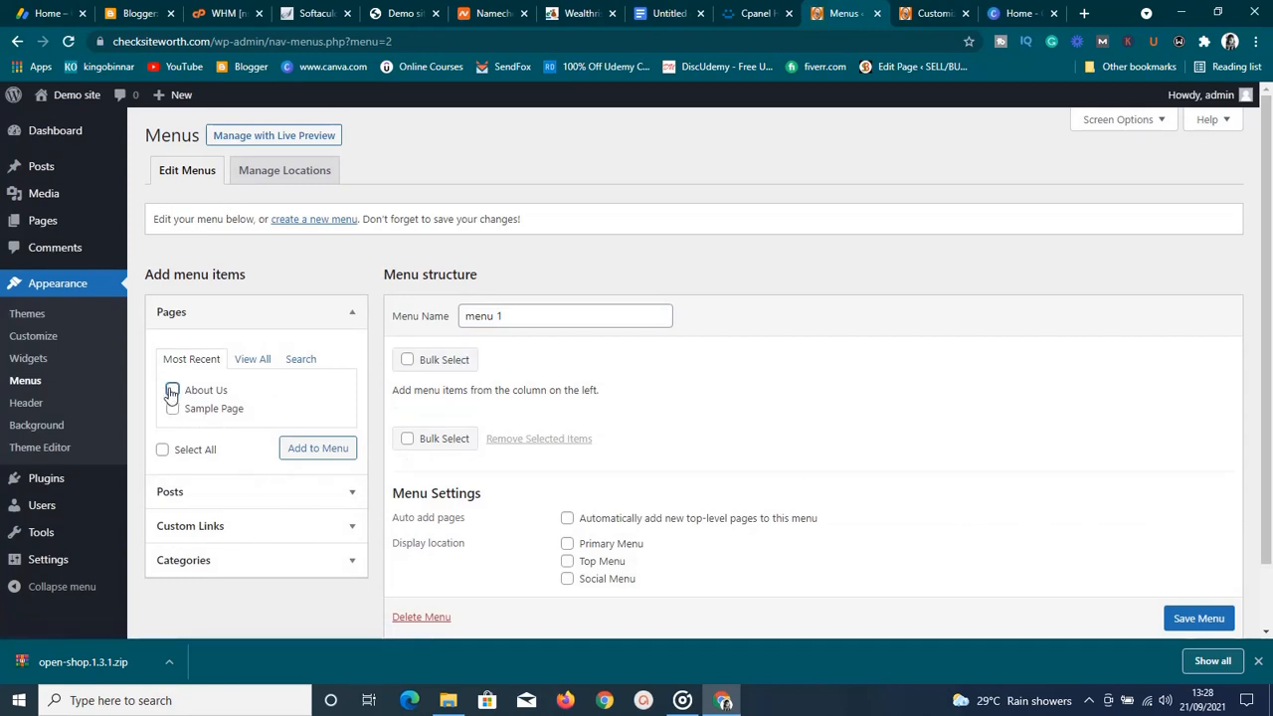
left_click(173, 409)
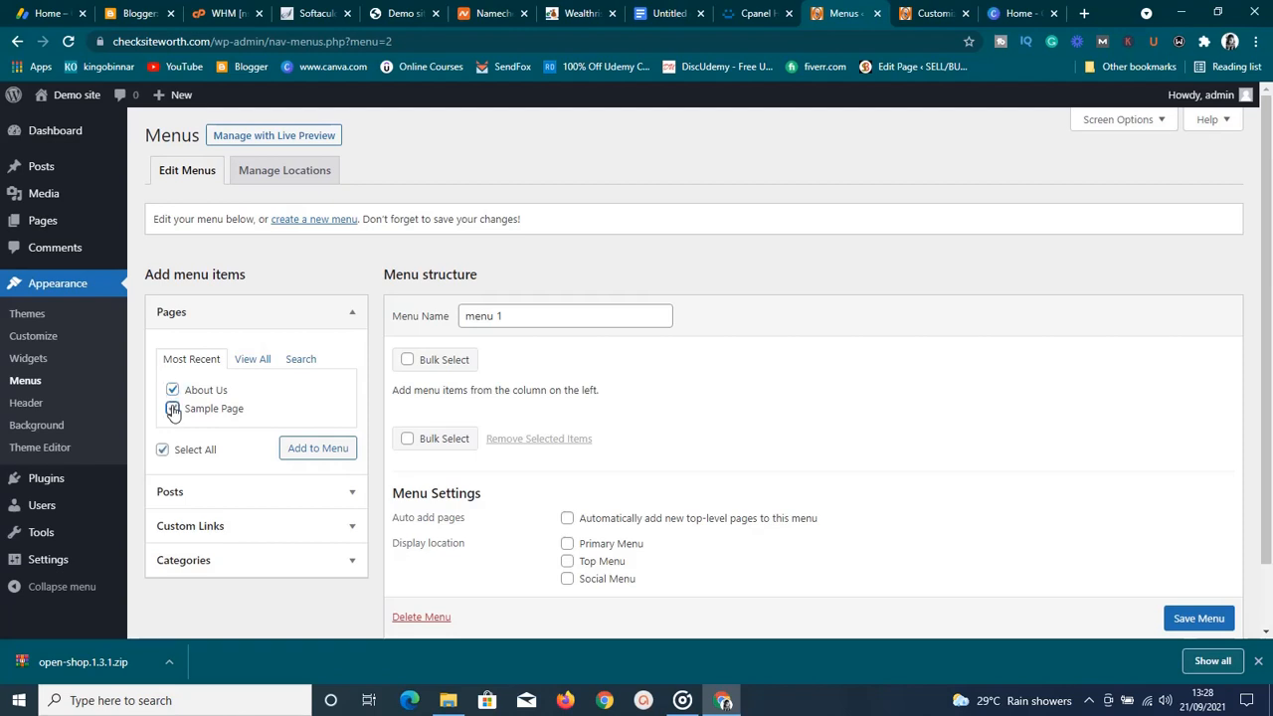
left_click(295, 452)
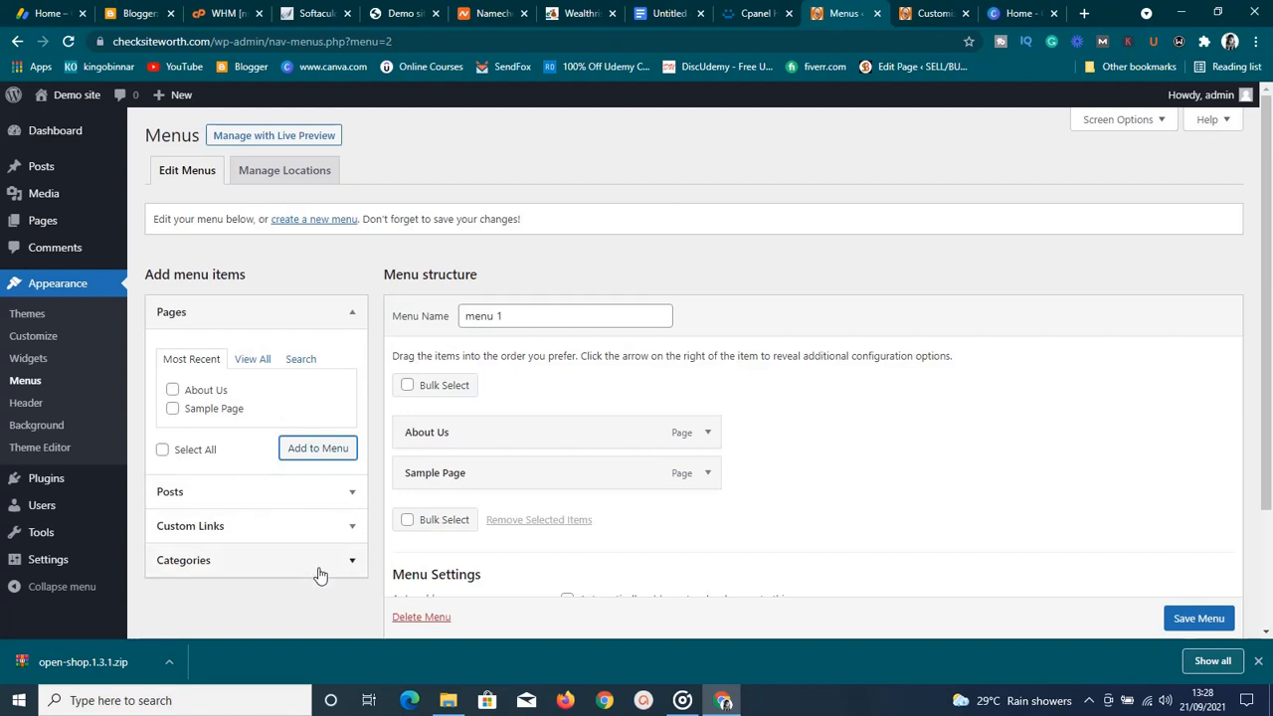
Add a 'Home' custom link pointing to checksiteworth.com to menu 1
left_click(348, 527)
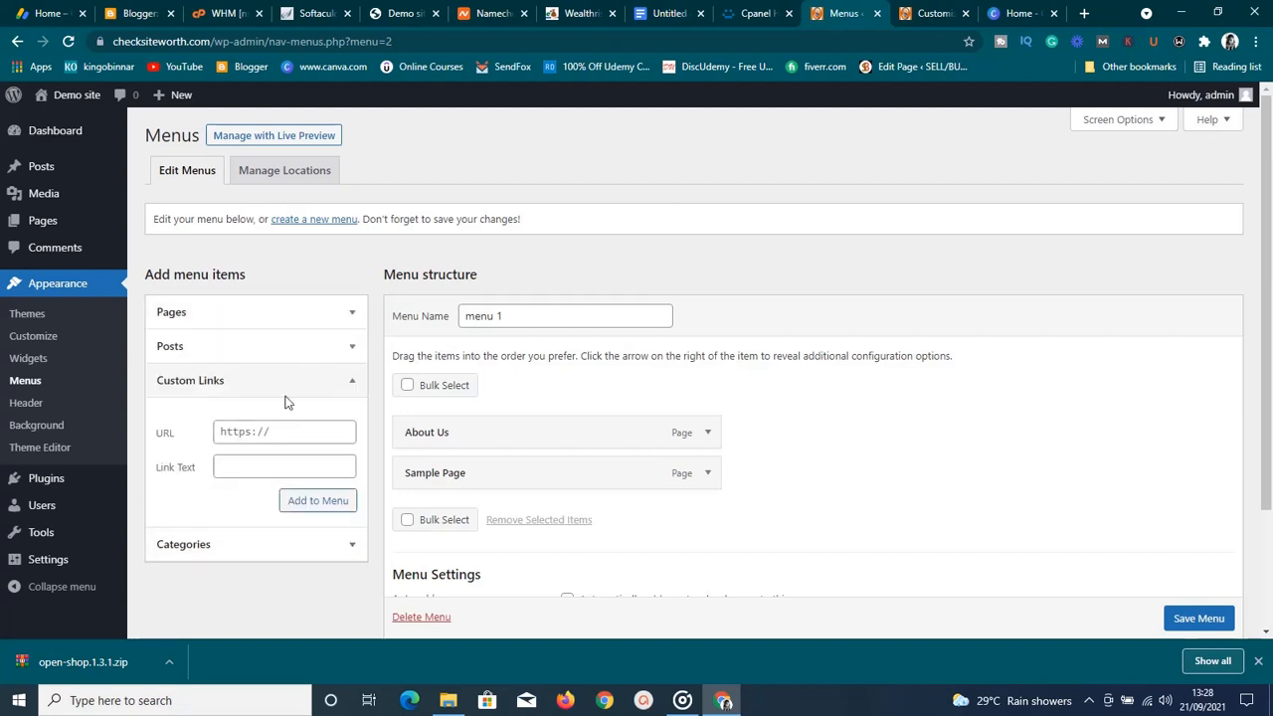
left_click(267, 467)
type("Home")
left_click(261, 437)
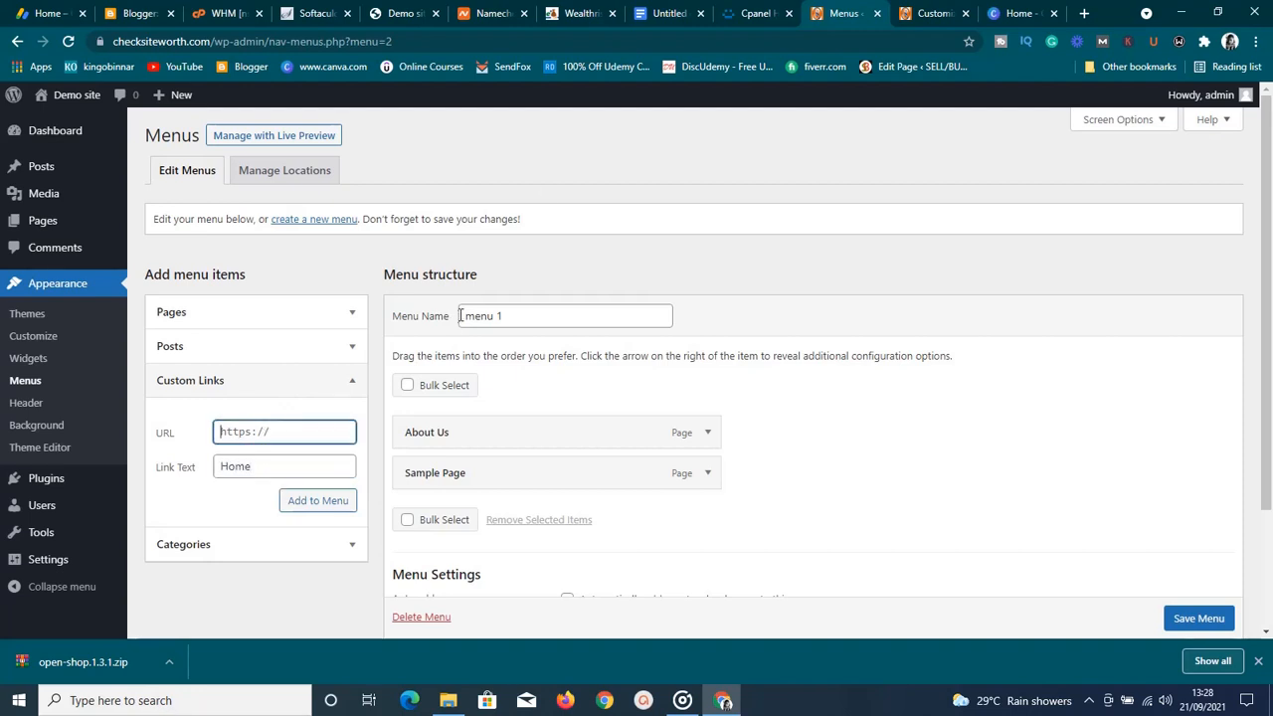
double_click(202, 41)
triple_click(201, 41)
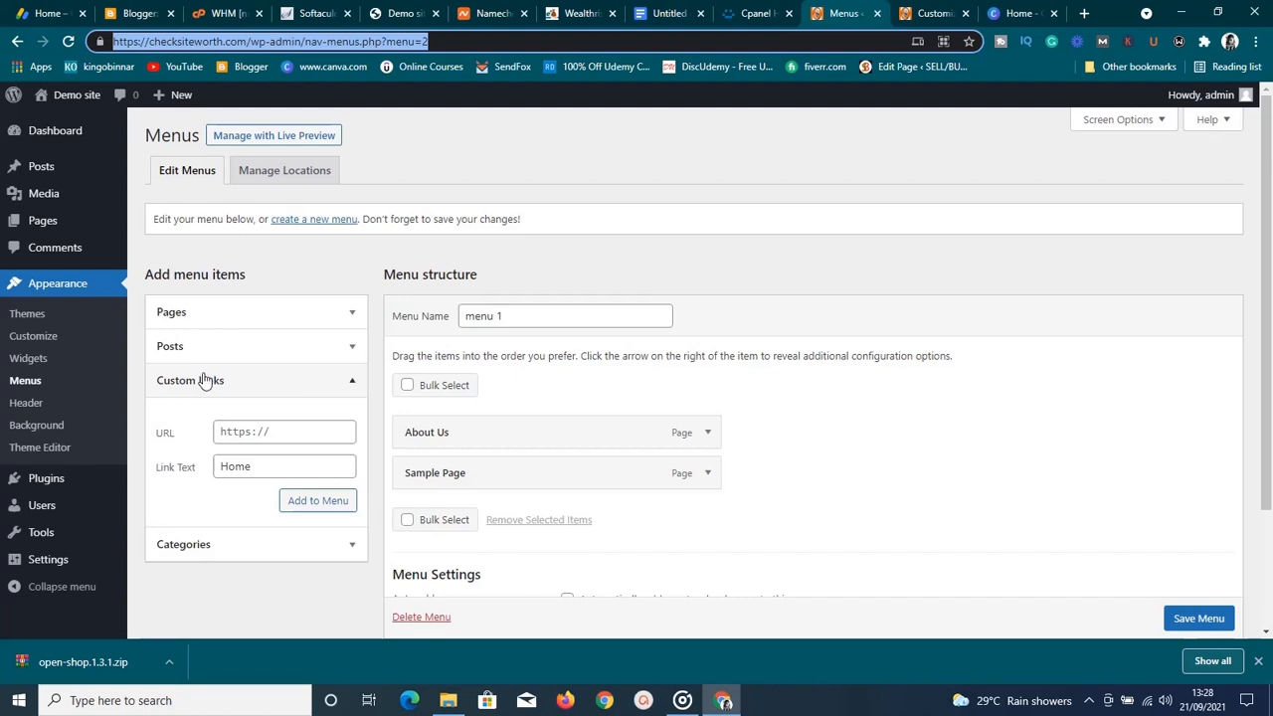
left_click(251, 430)
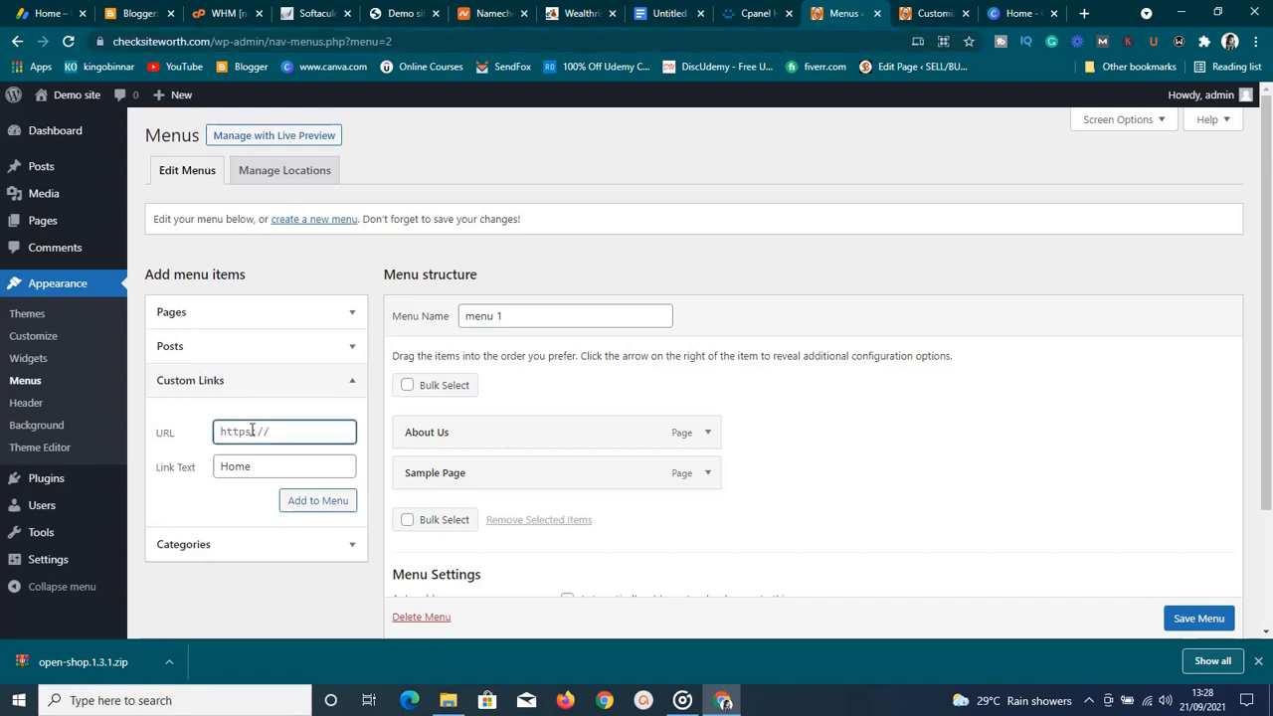
key("ctrl+v")
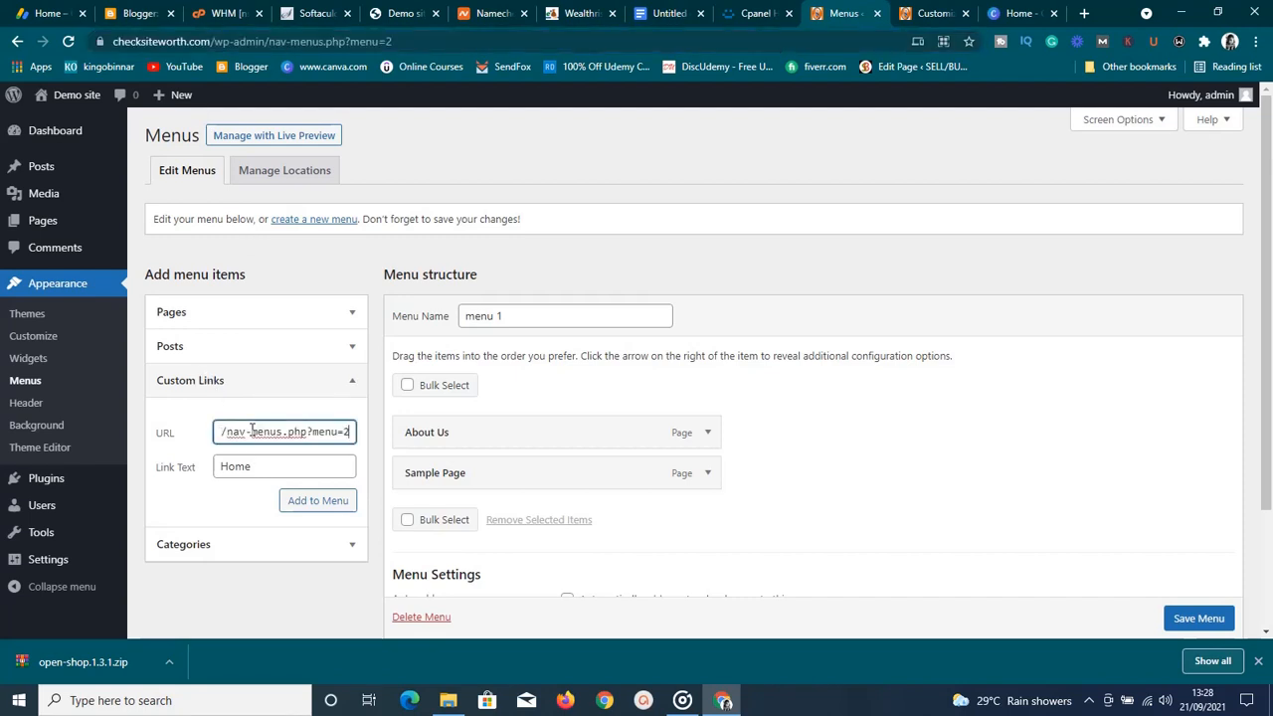
key("Left")
key("Left")
key("Left")
key("Left")
key("Left")
key("Left")
key("Left")
key("Left")
key("Left")
key("Left")
key("Left")
key("Left")
key("Left")
key("Left")
key("Left")
key("Left")
key("Left")
key("Left")
key("Left")
key("Left")
key("Left")
key("Left")
key("Left")
key("Left")
key("Left")
key("Left")
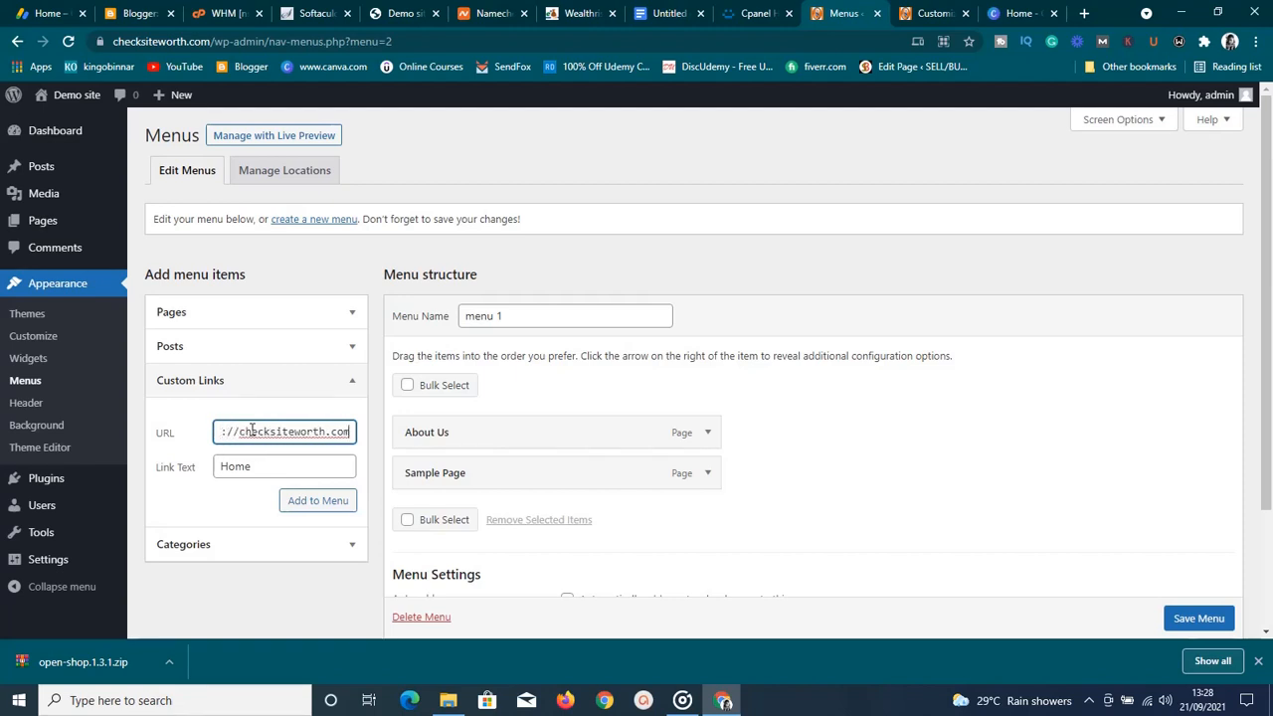
key("Left")
key("BackSpace")
key("BackSpace")
key("BackSpace")
key("BackSpace")
key("BackSpace")
key("BackSpace")
key("BackSpace")
key("BackSpace")
left_click(337, 506)
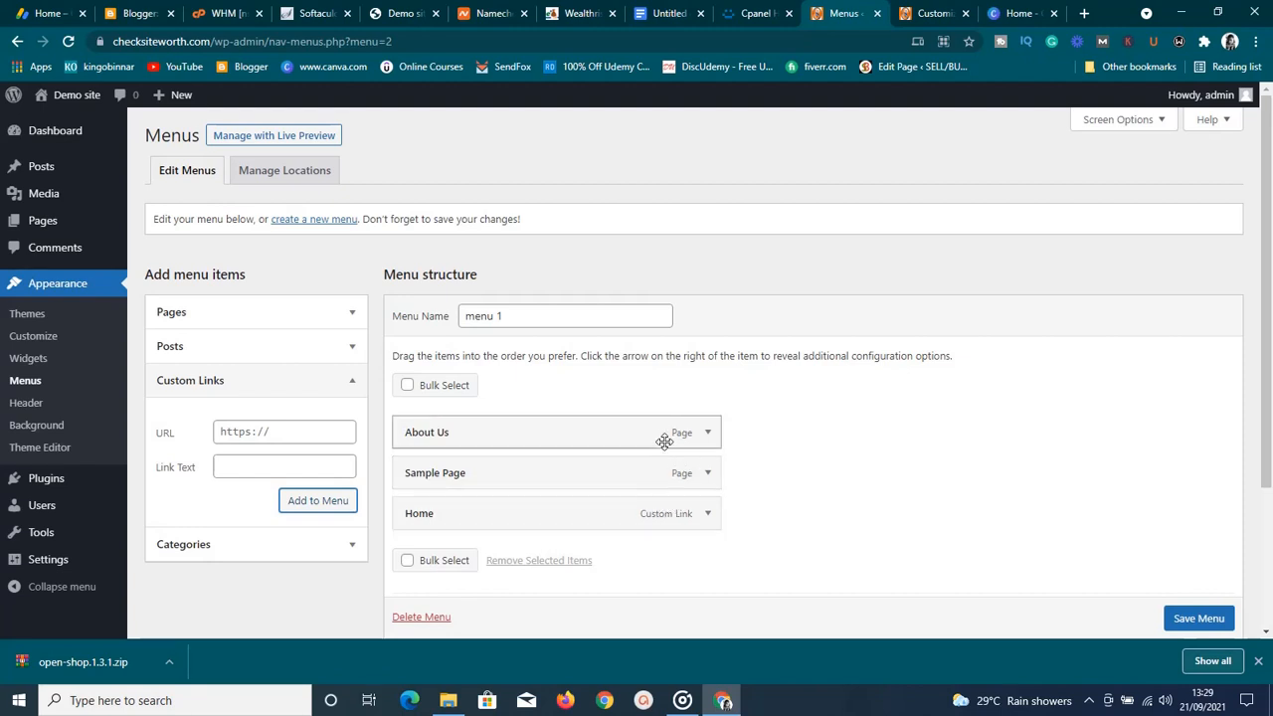
Reorder menu 1 to Home, Sample Page, About Us and save it
left_click_drag(663, 438, 661, 529)
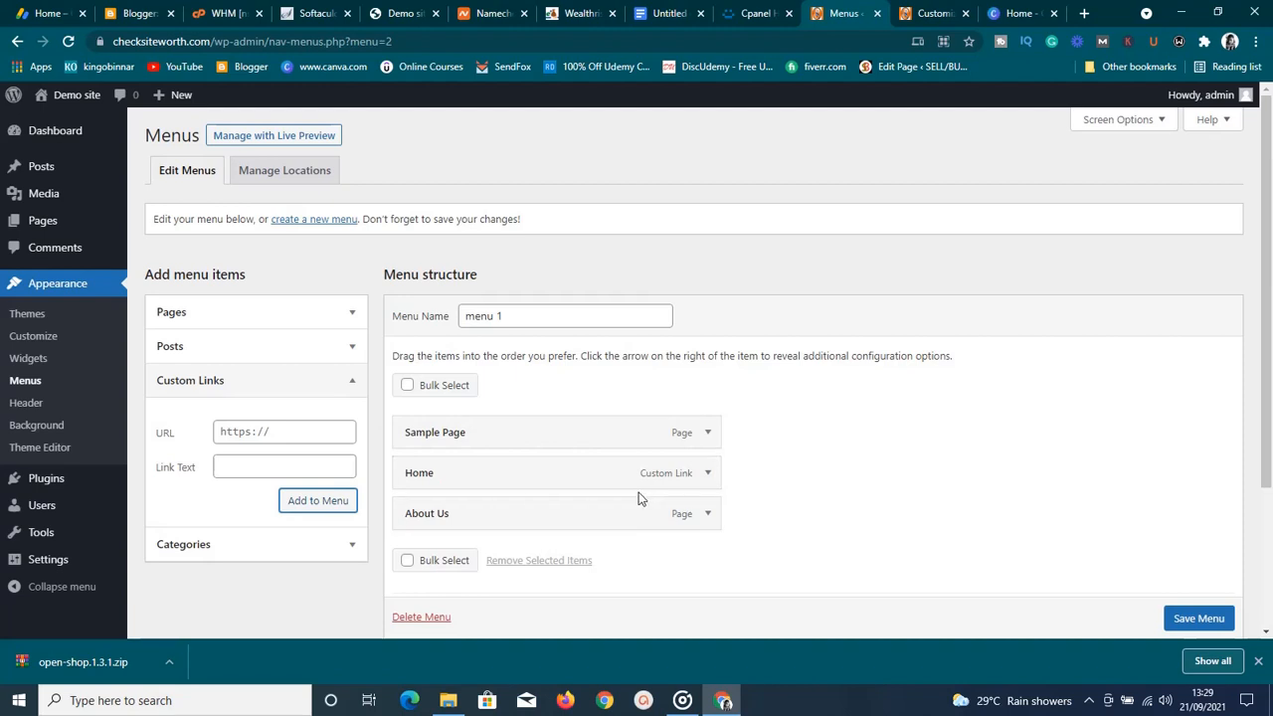
left_click_drag(599, 481, 587, 429)
right_click(589, 431)
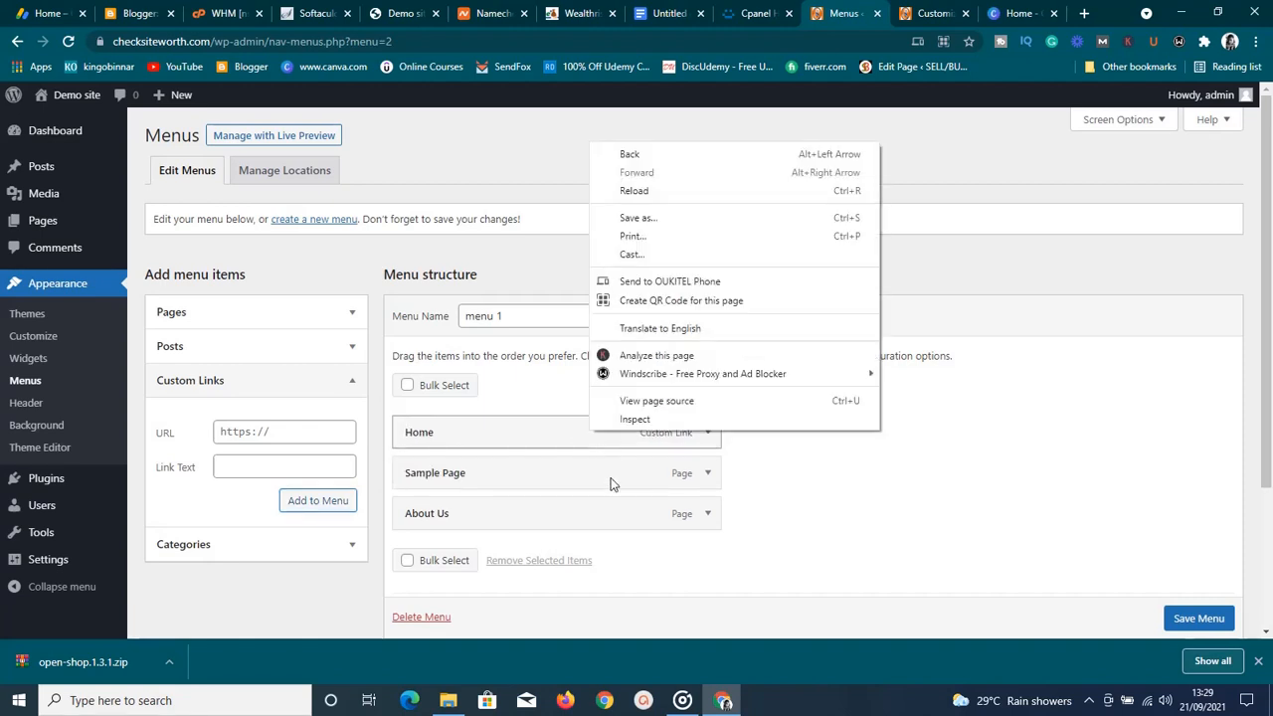
left_click(803, 516)
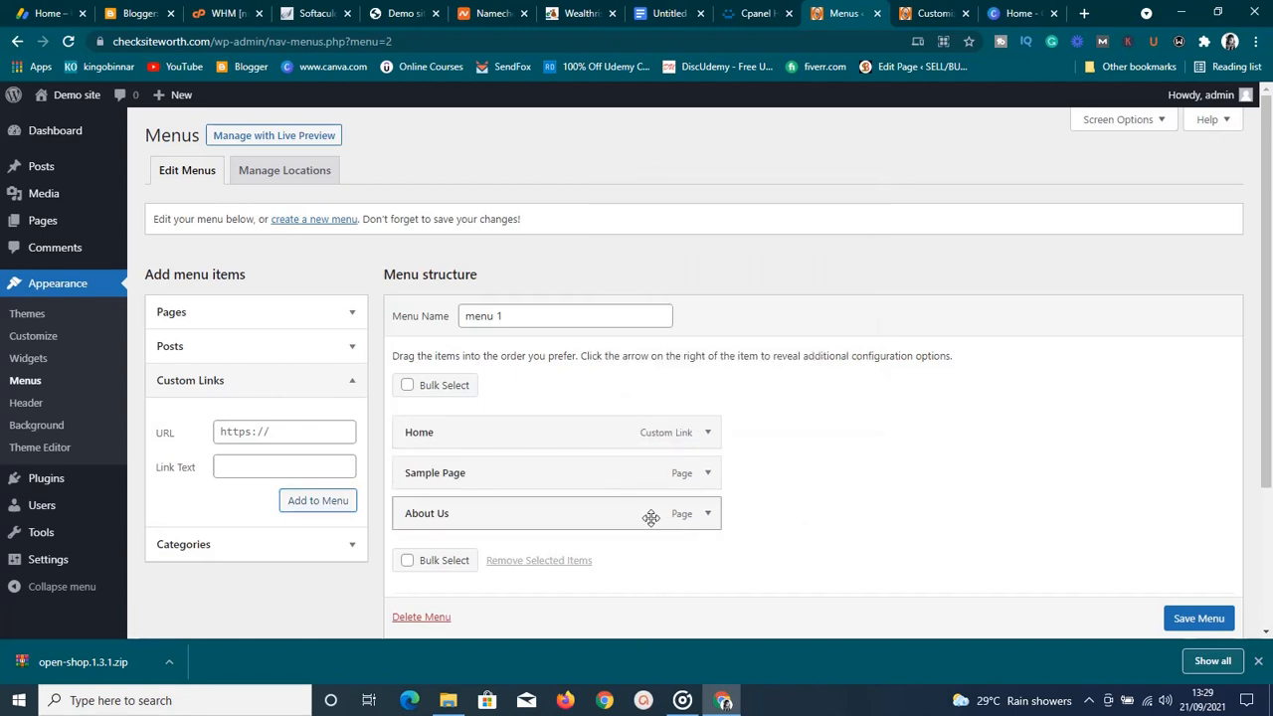
left_click(1195, 616)
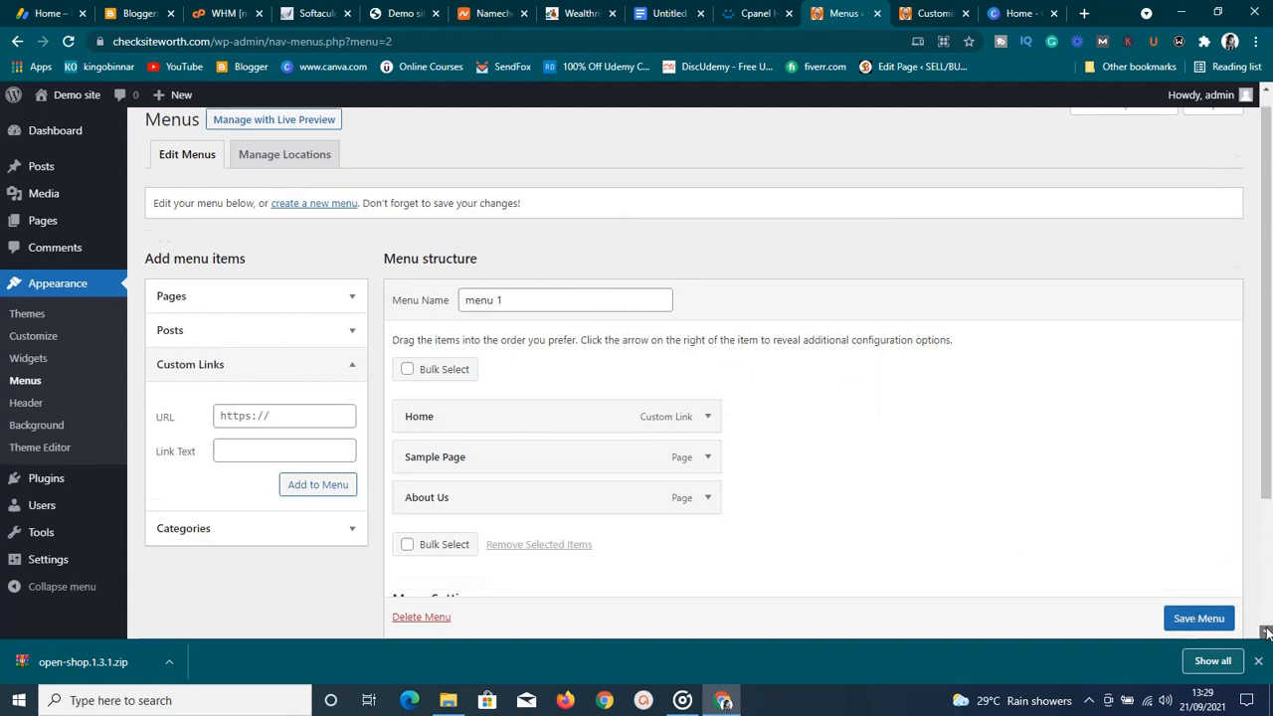
Assign menu 1 to the Primary Menu location and save the menu
scroll(1268, 628, "down", 3)
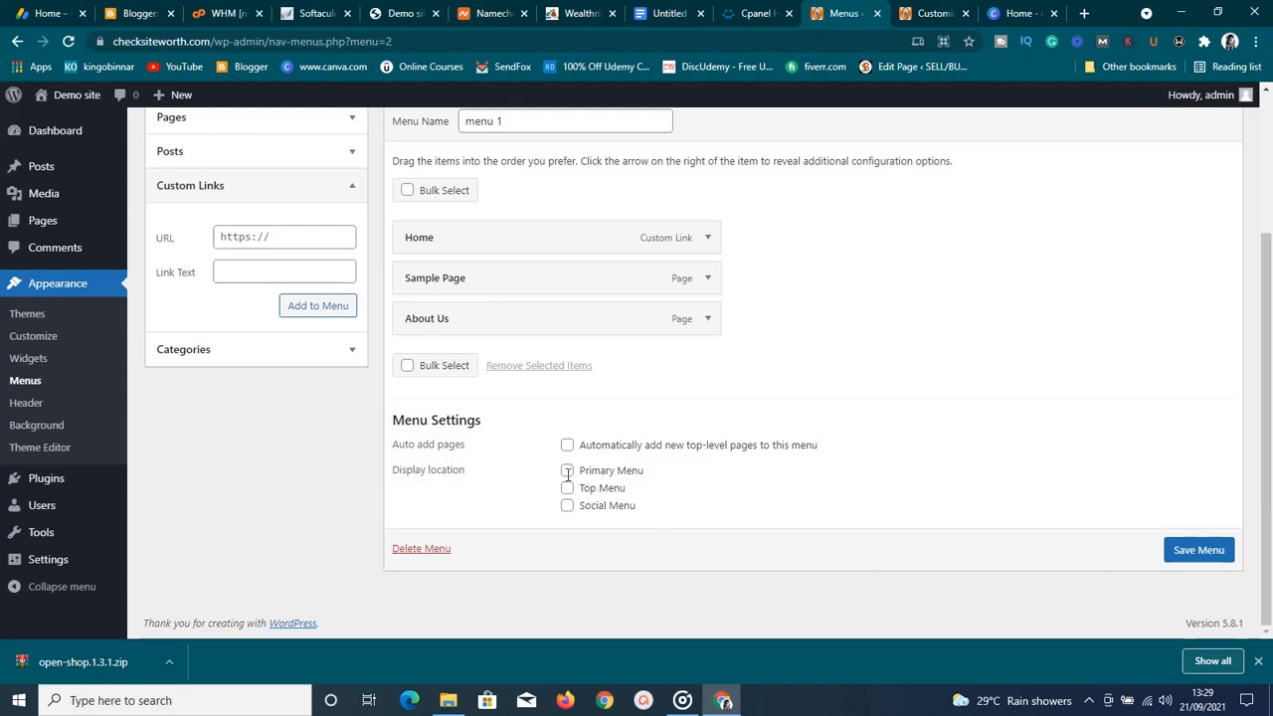
left_click(566, 474)
left_click(1193, 552)
left_click(1193, 553)
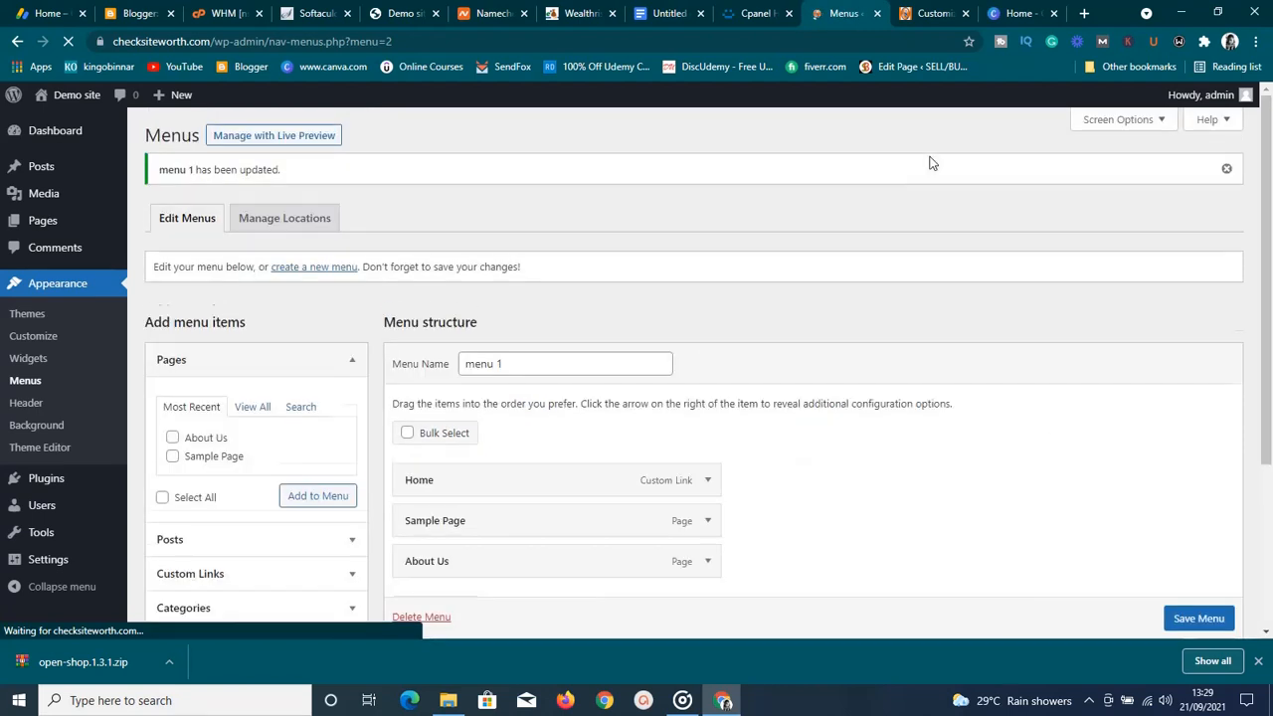
left_click(931, 16)
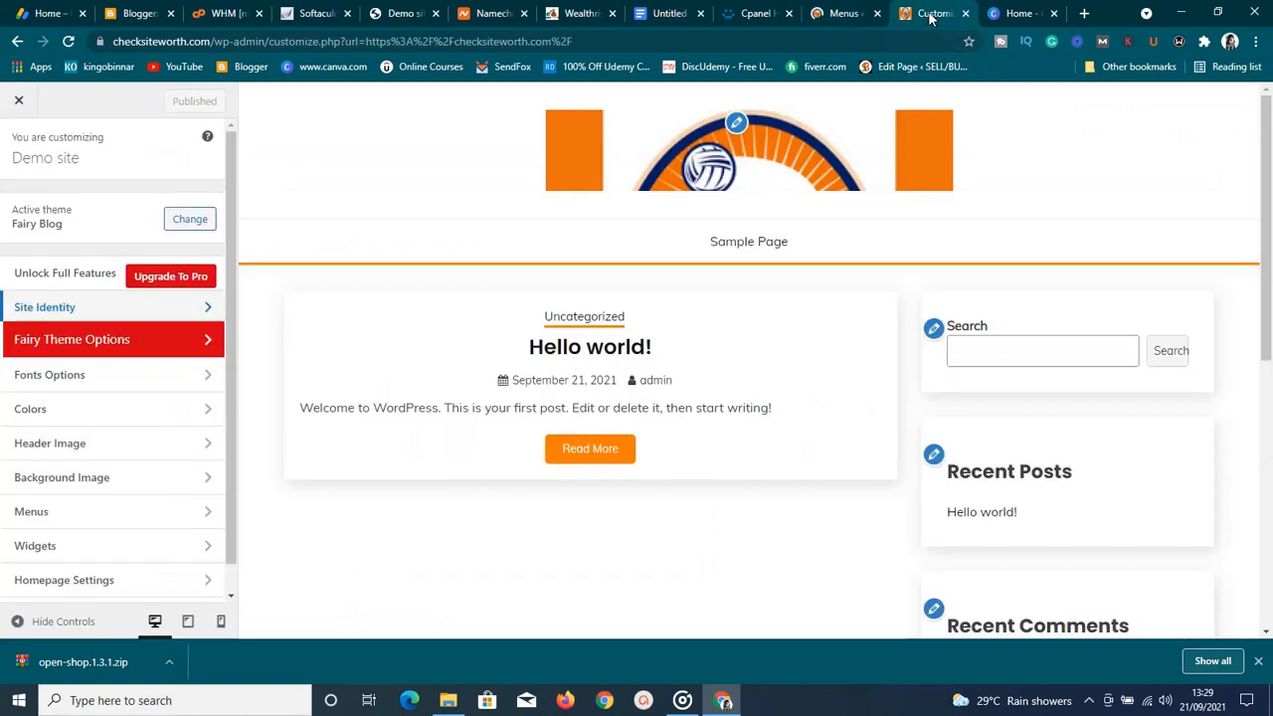
left_click(20, 102)
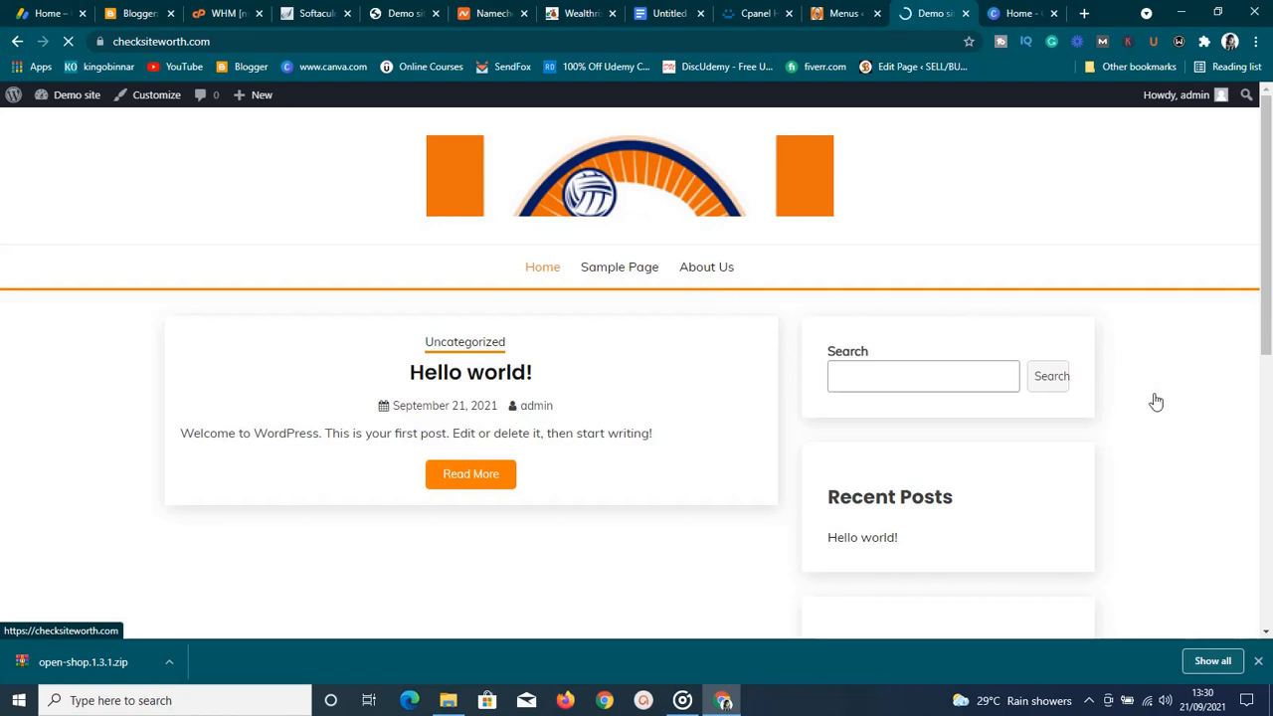
scroll(1156, 400, "down", 2)
scroll(1155, 401, "down", 2)
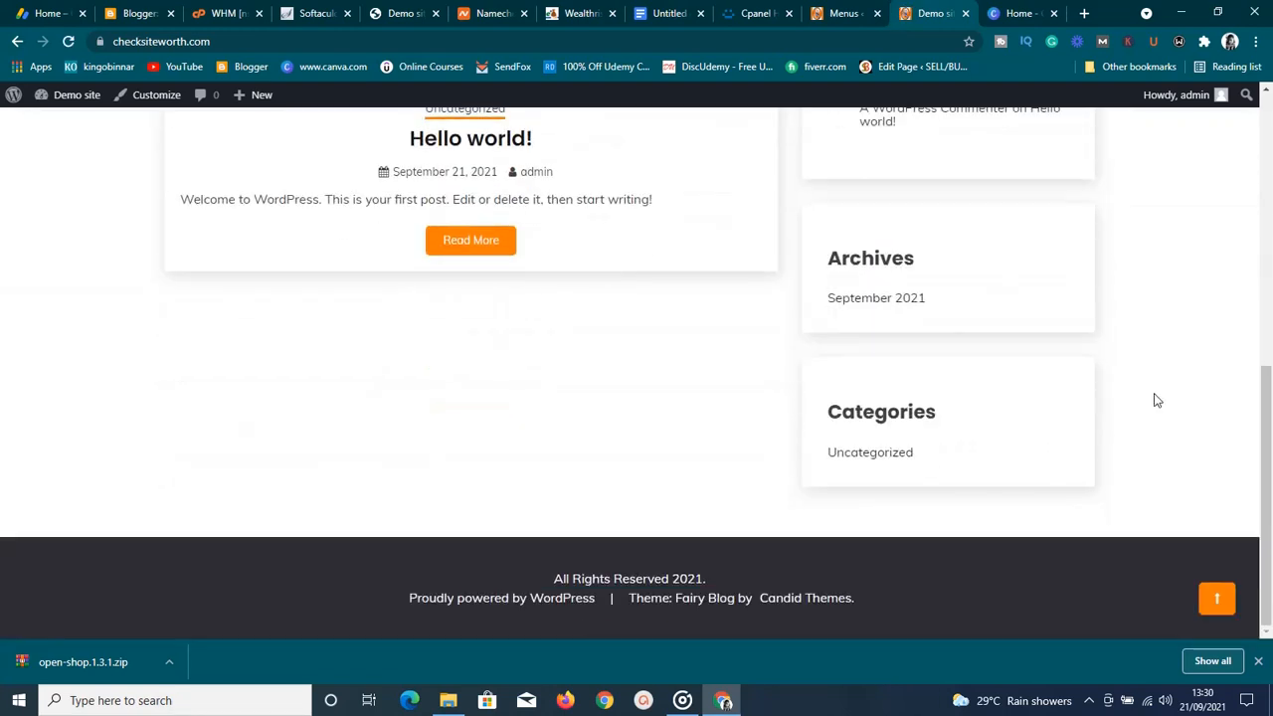
scroll(1156, 401, "up", 5)
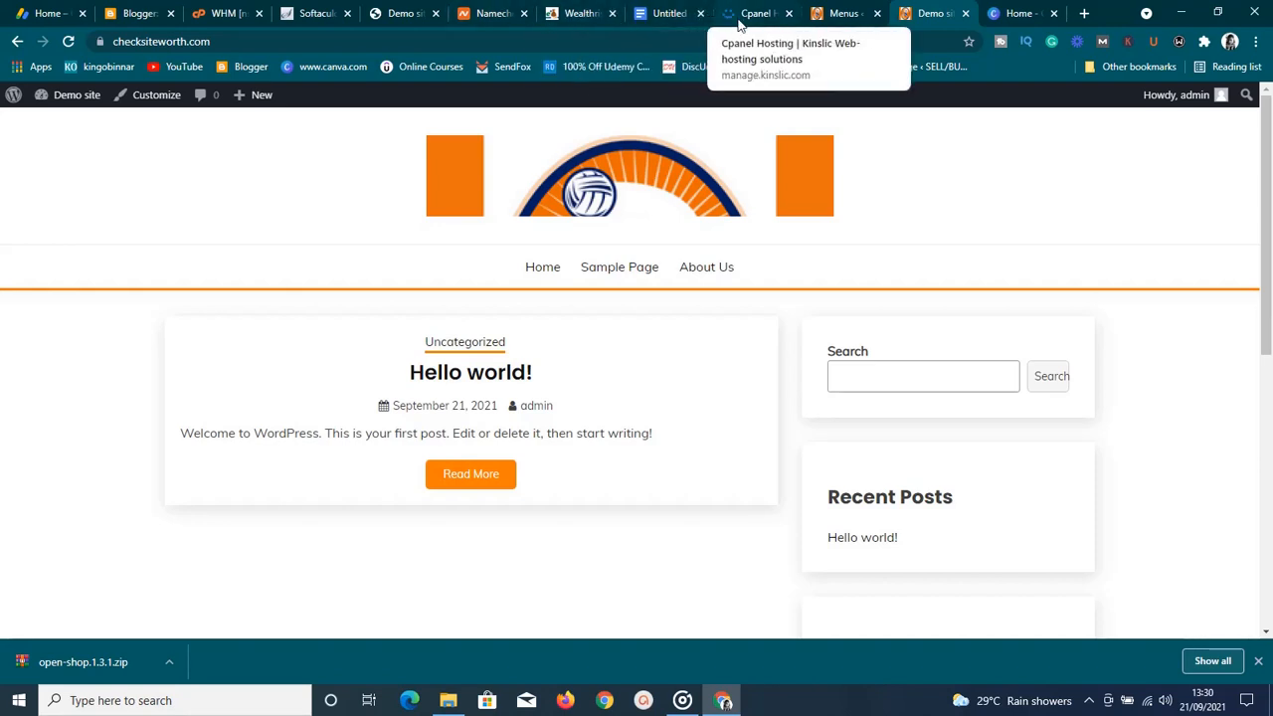
left_click(821, 19)
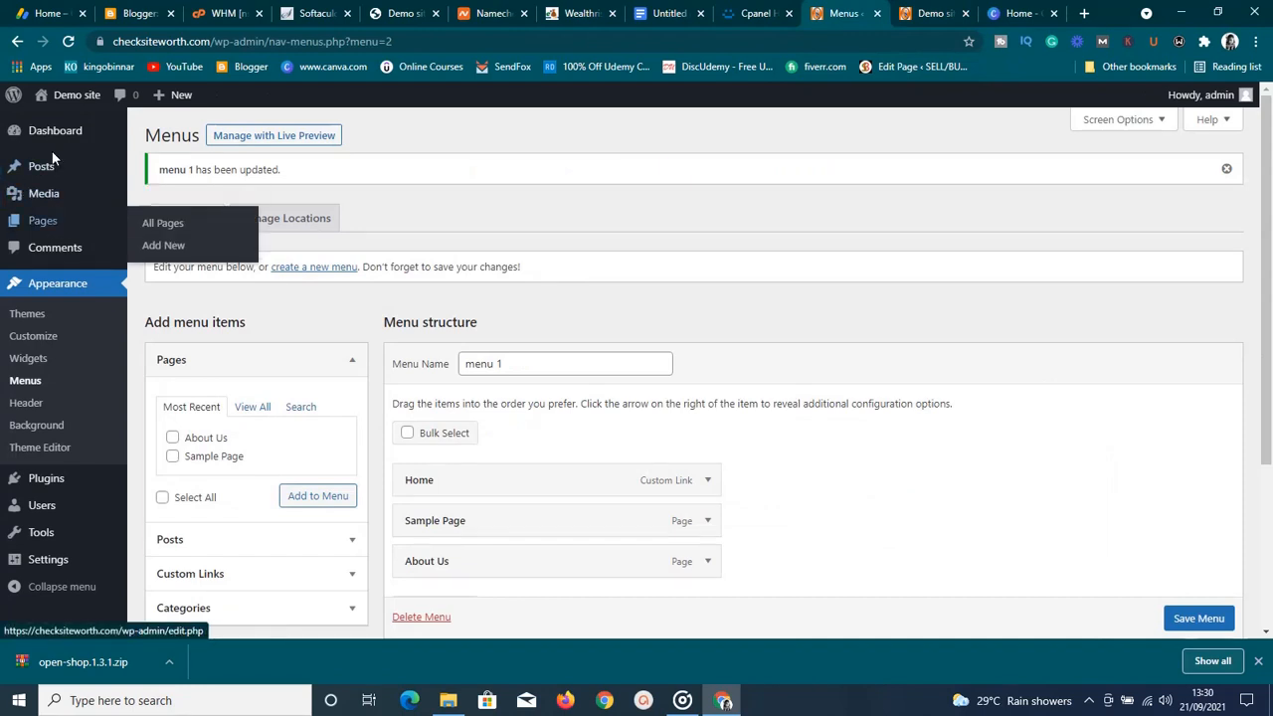
Trash the Hello world! post from All Posts, then begin a new blank post
mouse_move(53, 169)
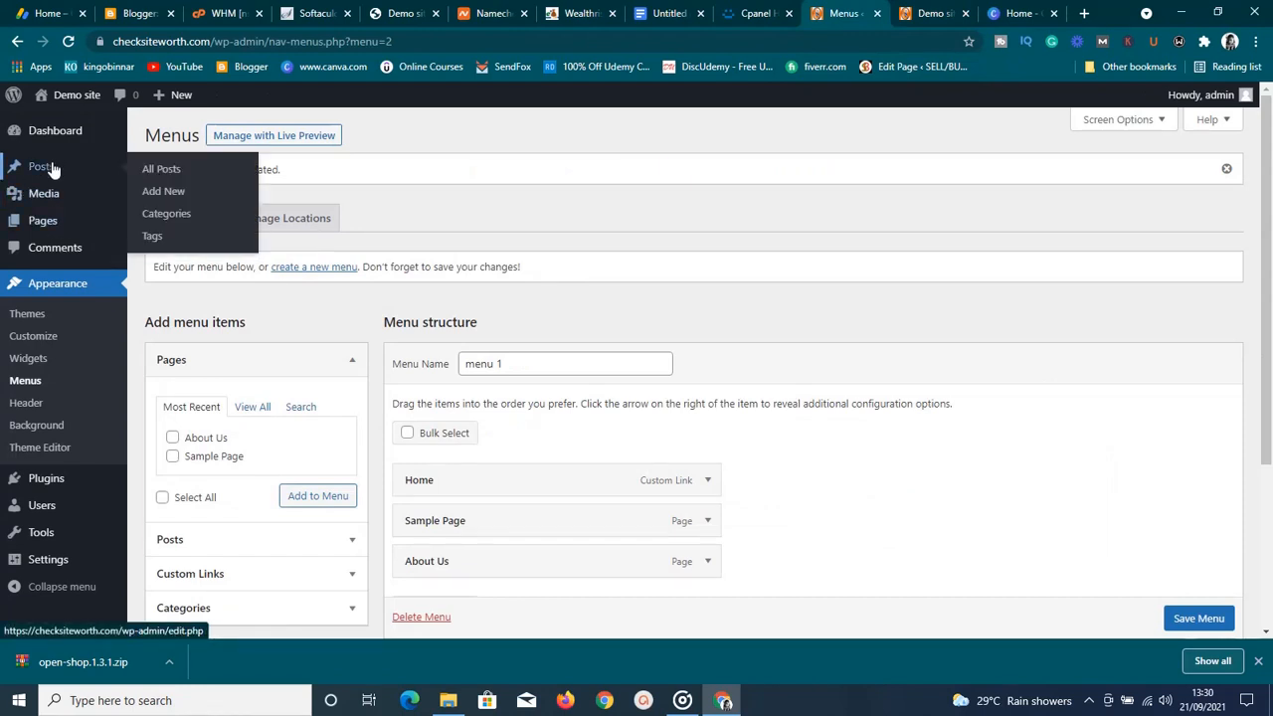
left_click(169, 171)
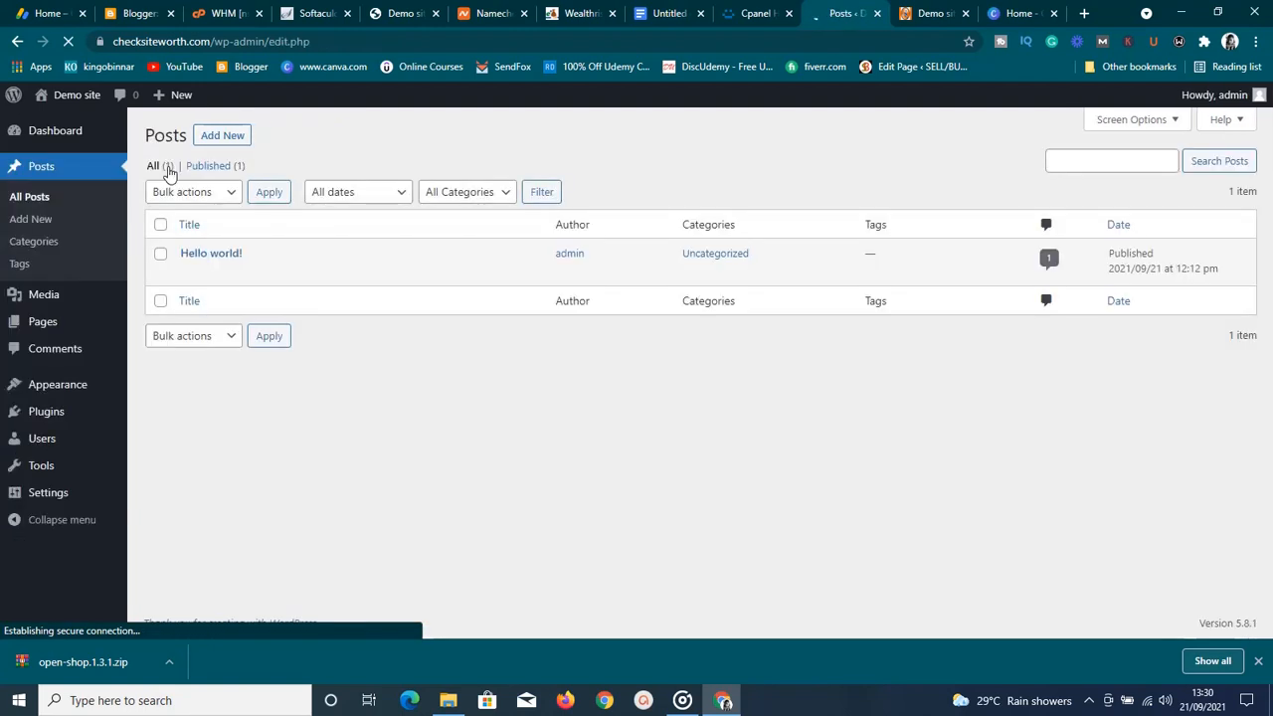
left_click(161, 255)
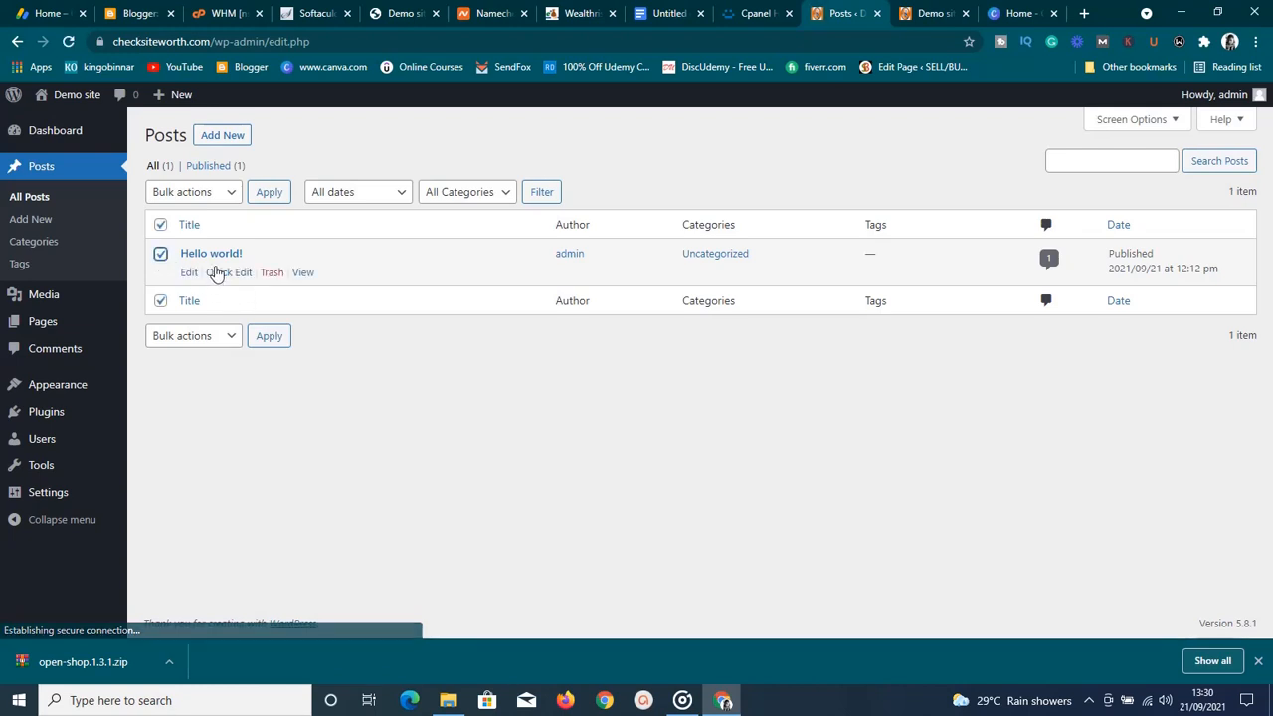
left_click(272, 276)
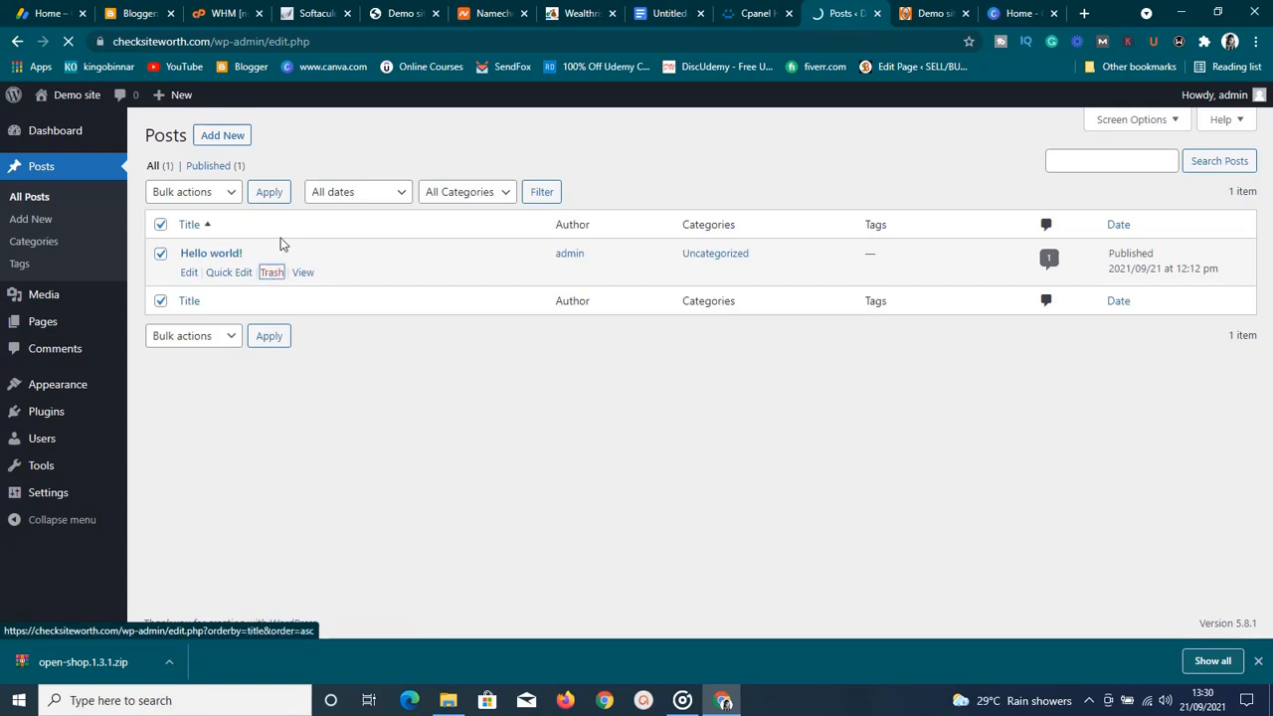
left_click(231, 139)
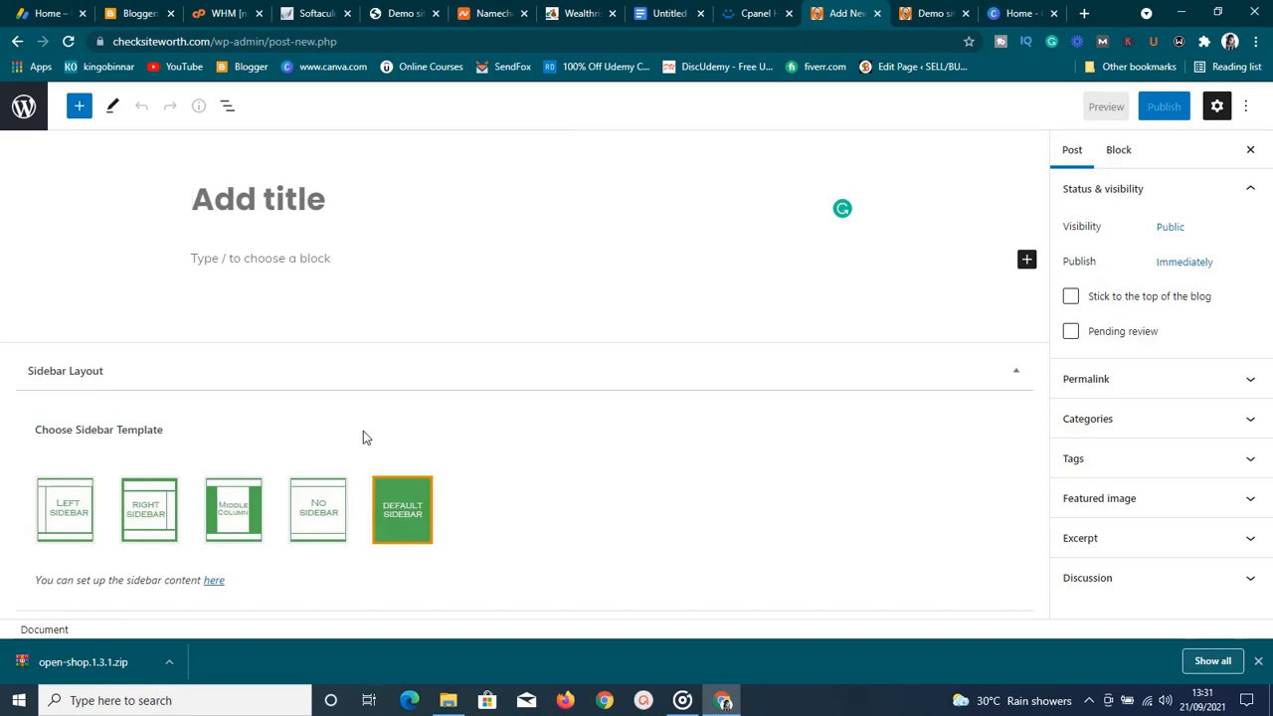
Go back from the new post editor to the Posts list showing Hello world!
left_click(16, 43)
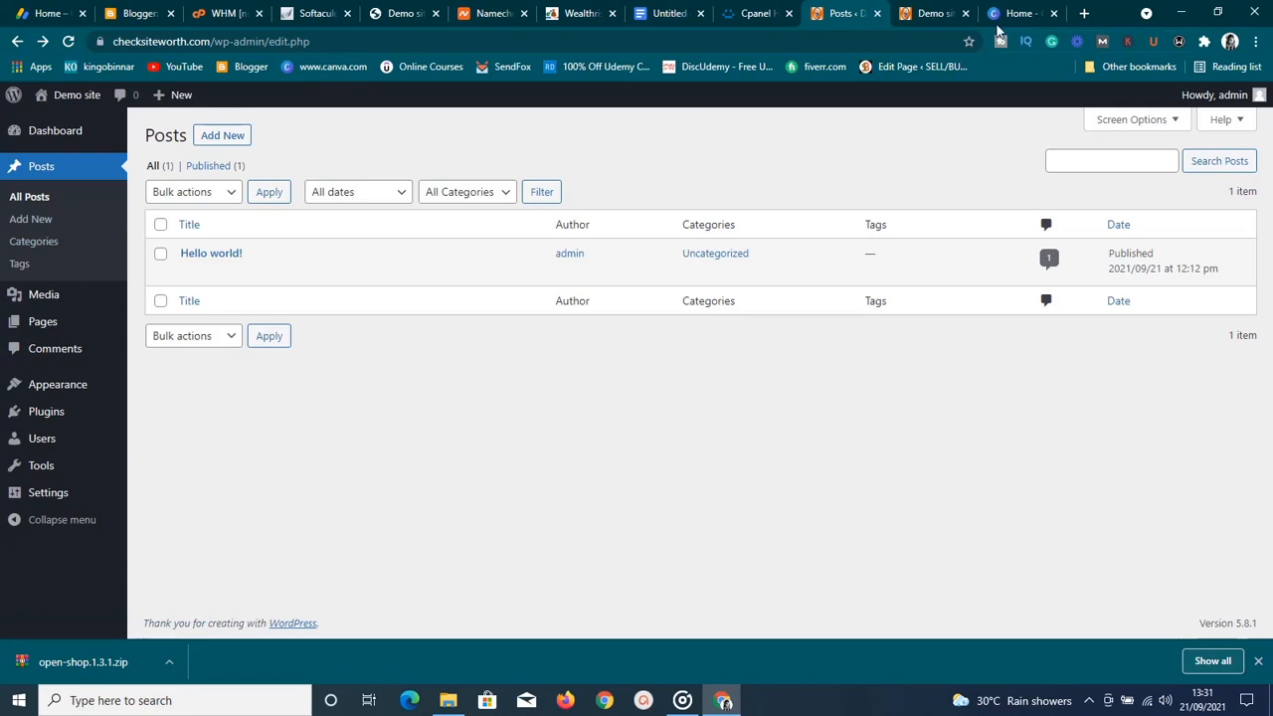
Switch to the Demo site front page and check the netball logo and Home, Sample Page, About Us menu
left_click(930, 13)
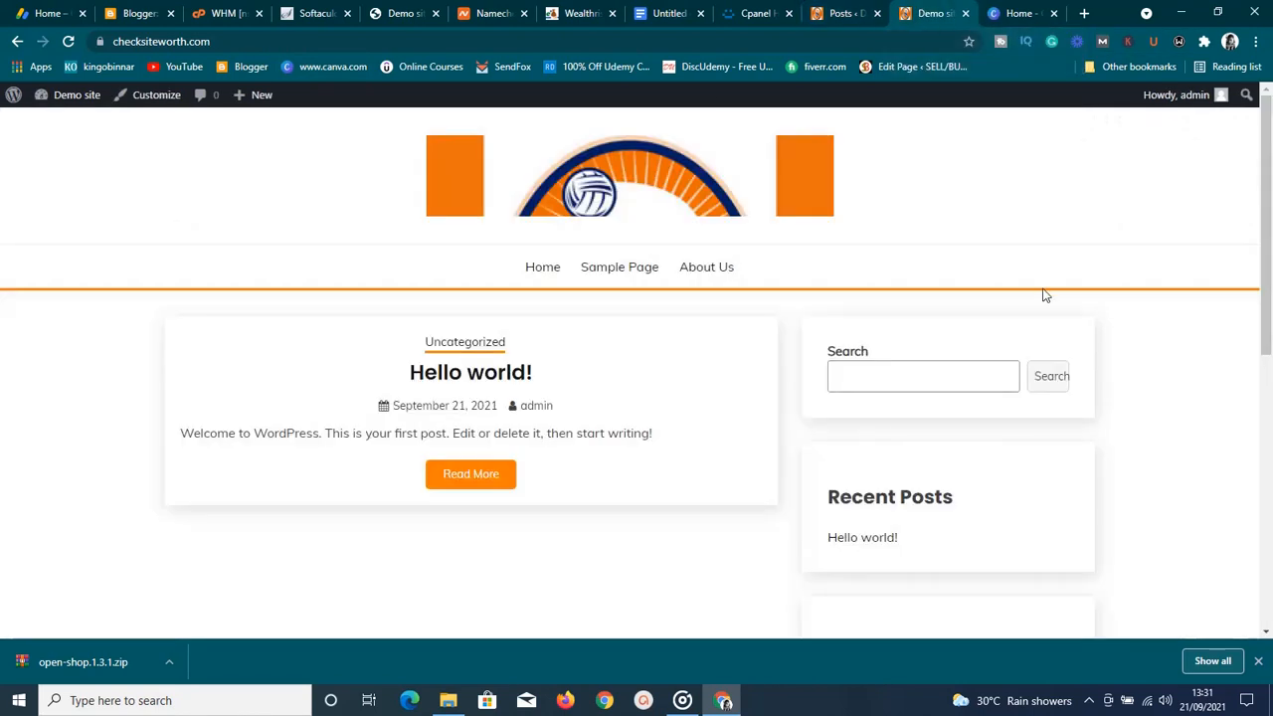
scroll(1213, 369, "down", 2)
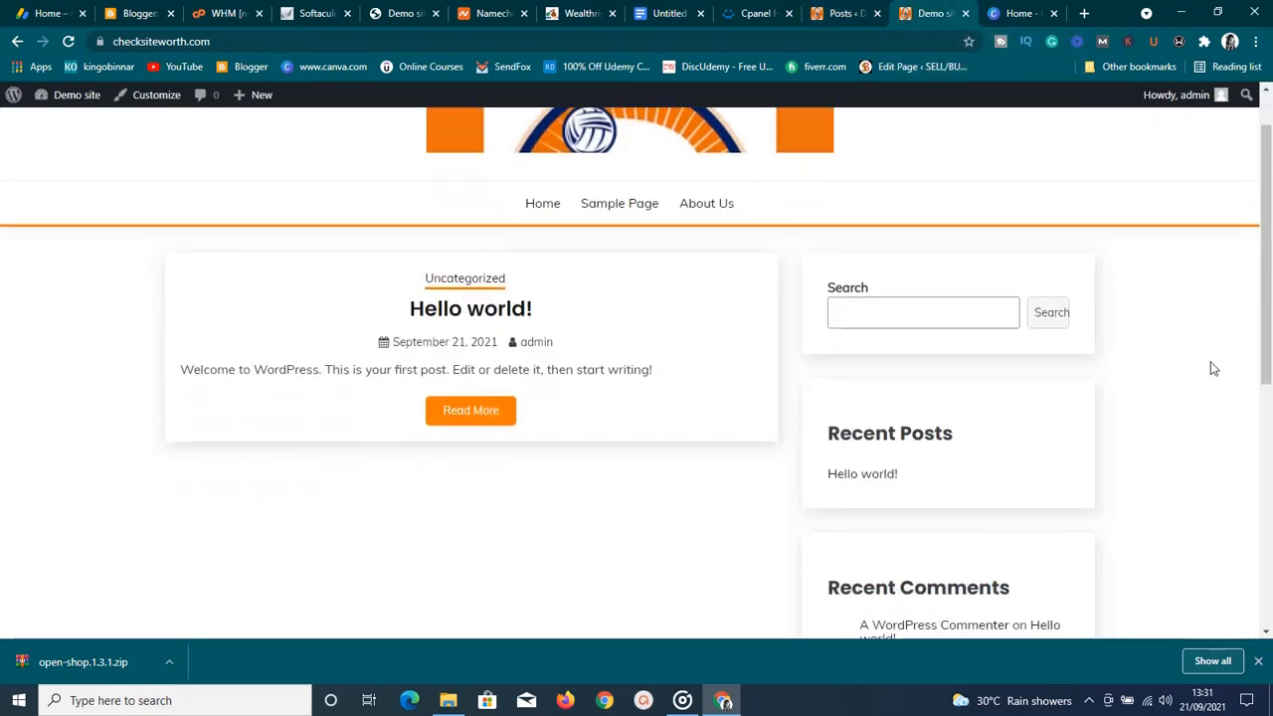
scroll(1212, 368, "up", 2)
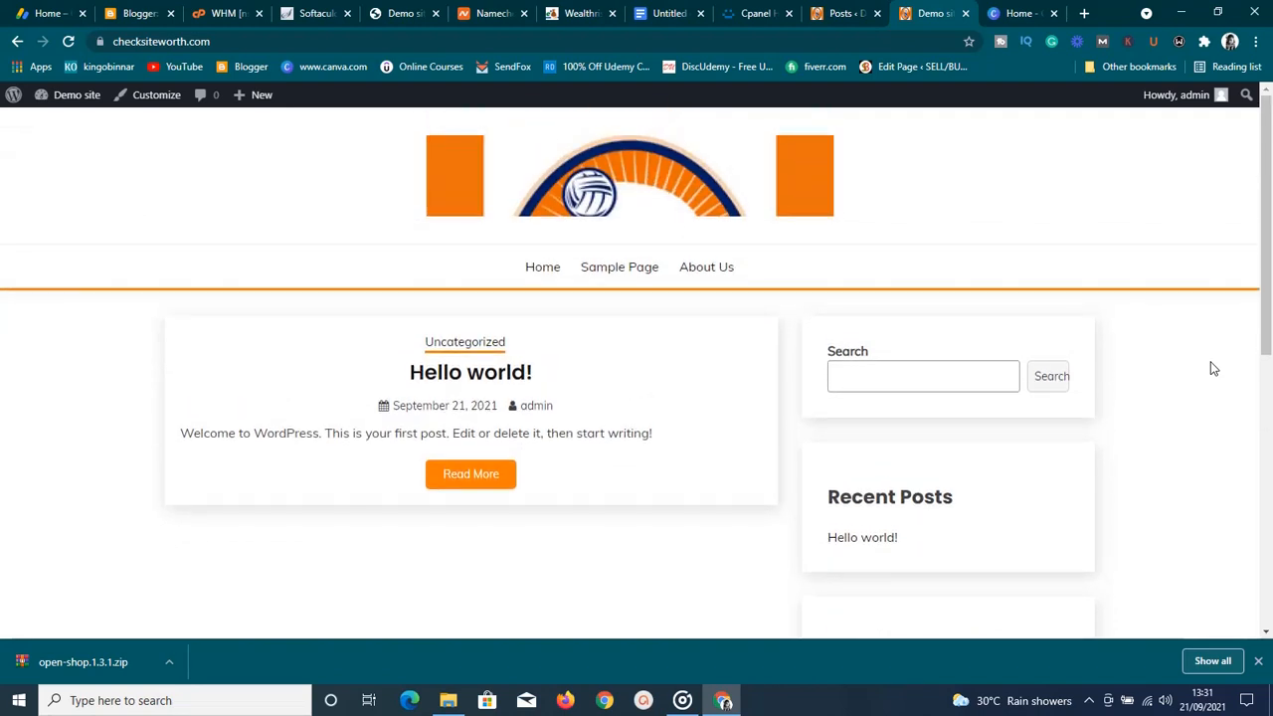
scroll(1212, 369, "down", 2)
scroll(1212, 368, "up", 1)
scroll(1211, 369, "up", 2)
Scroll down the checksiteworth.com homepage to the Hello world! post and back to the top
left_click(1267, 634)
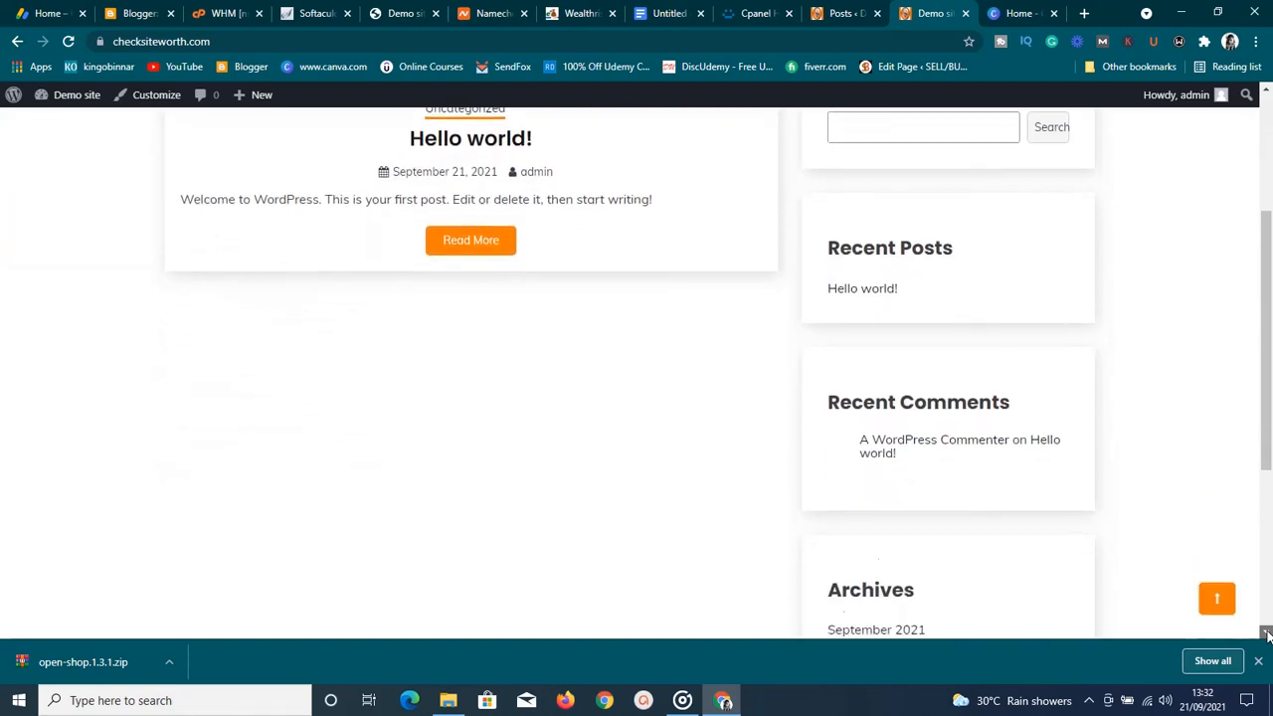
left_click(1267, 634)
left_click(1267, 634)
left_click(1267, 634)
left_click(1266, 634)
left_click(1267, 634)
left_click(1267, 634)
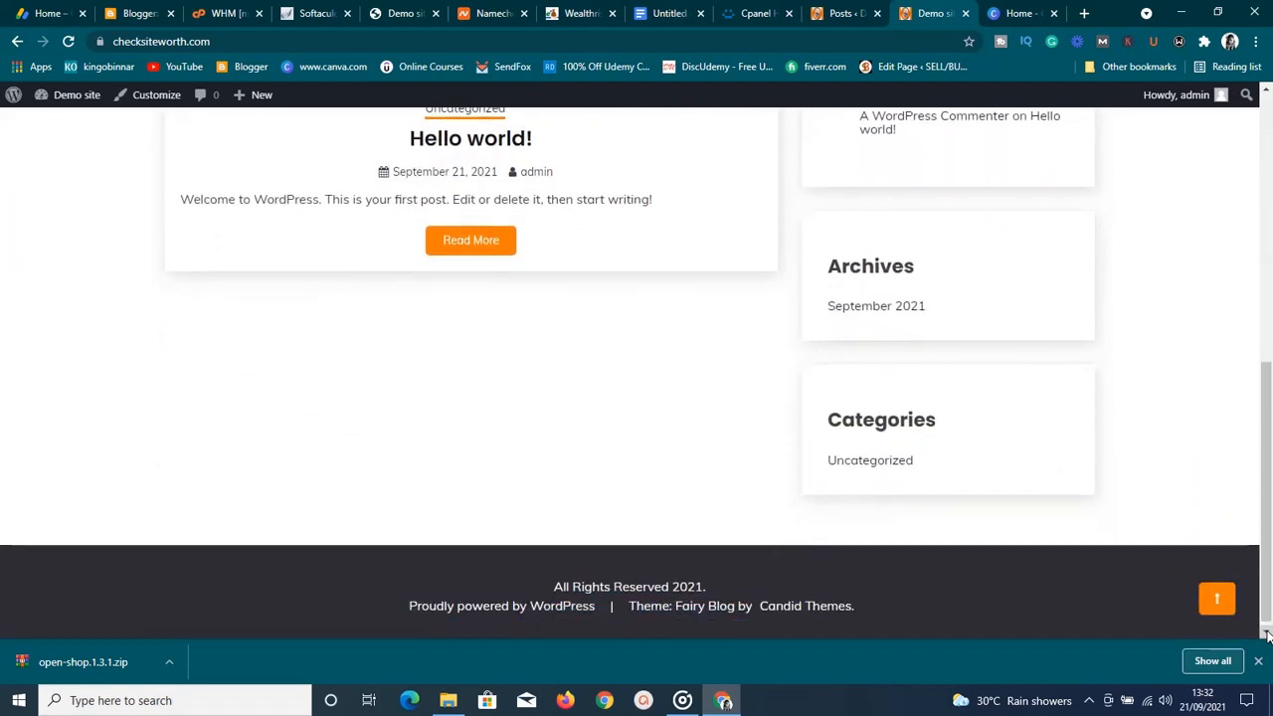
left_click(1267, 93)
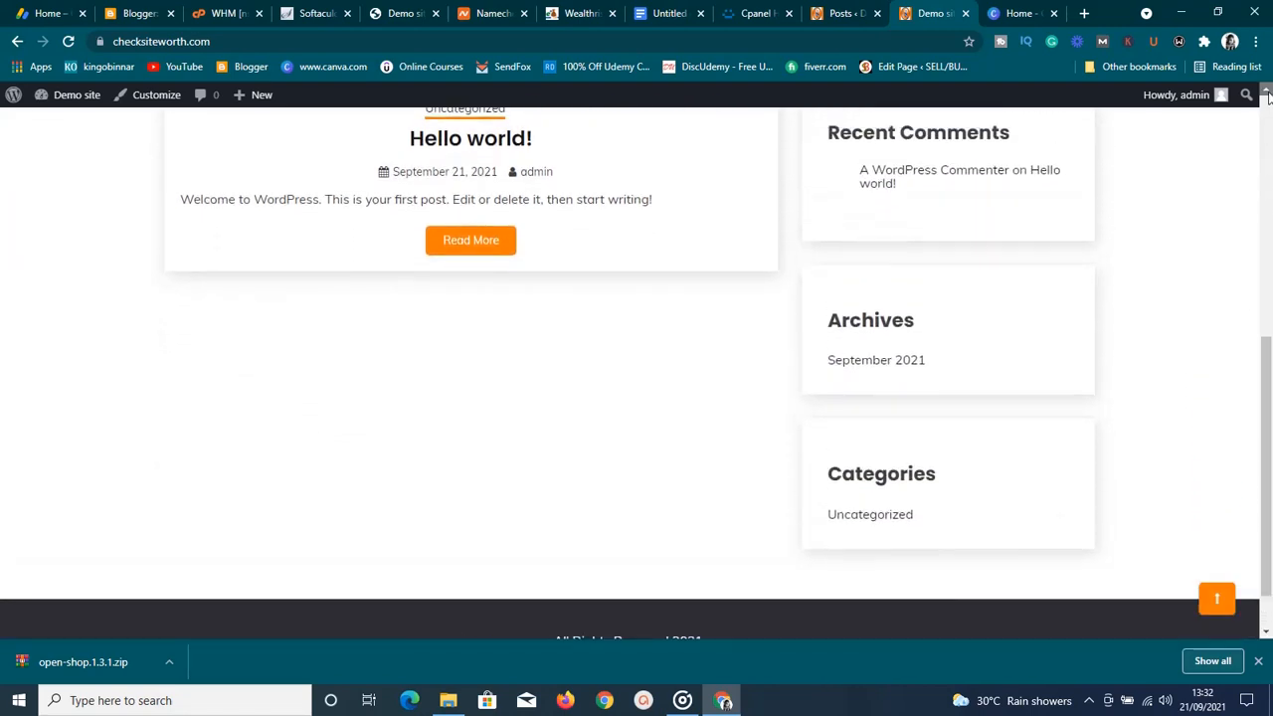
left_click(1267, 93)
left_click(1266, 93)
left_click(1266, 92)
left_click(1267, 92)
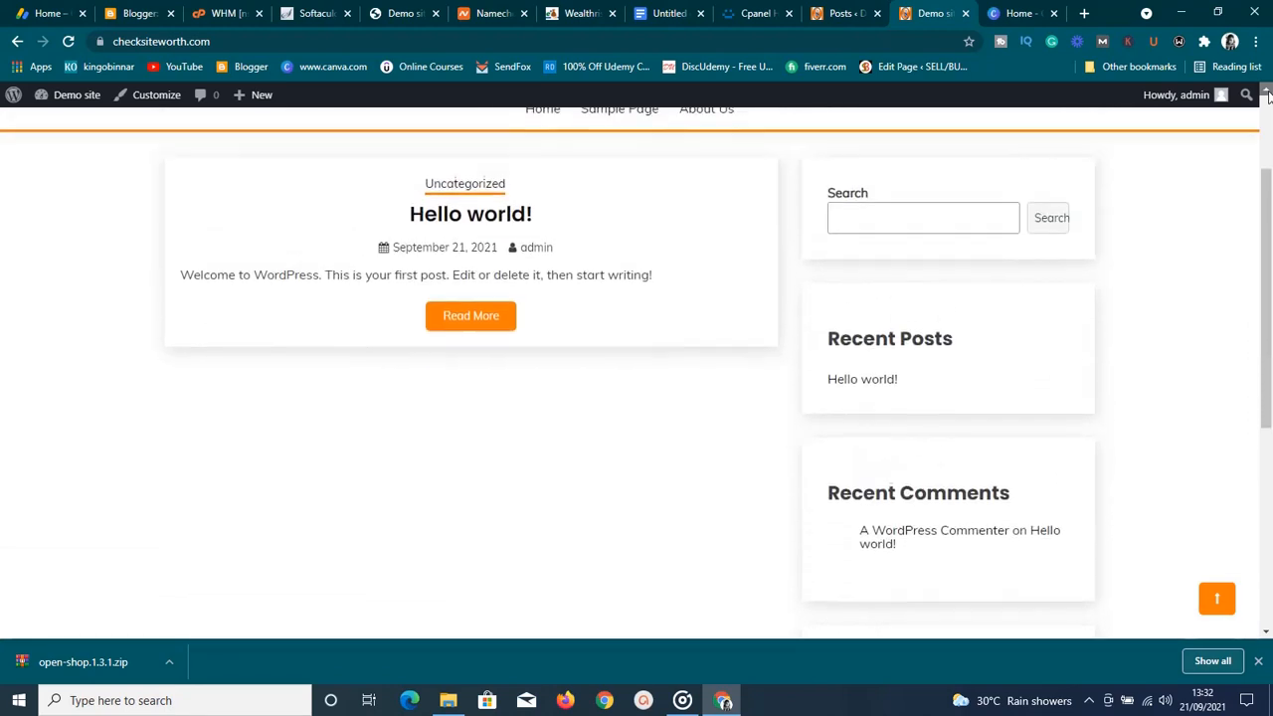
left_click(1267, 93)
left_click(1267, 92)
left_click(1267, 93)
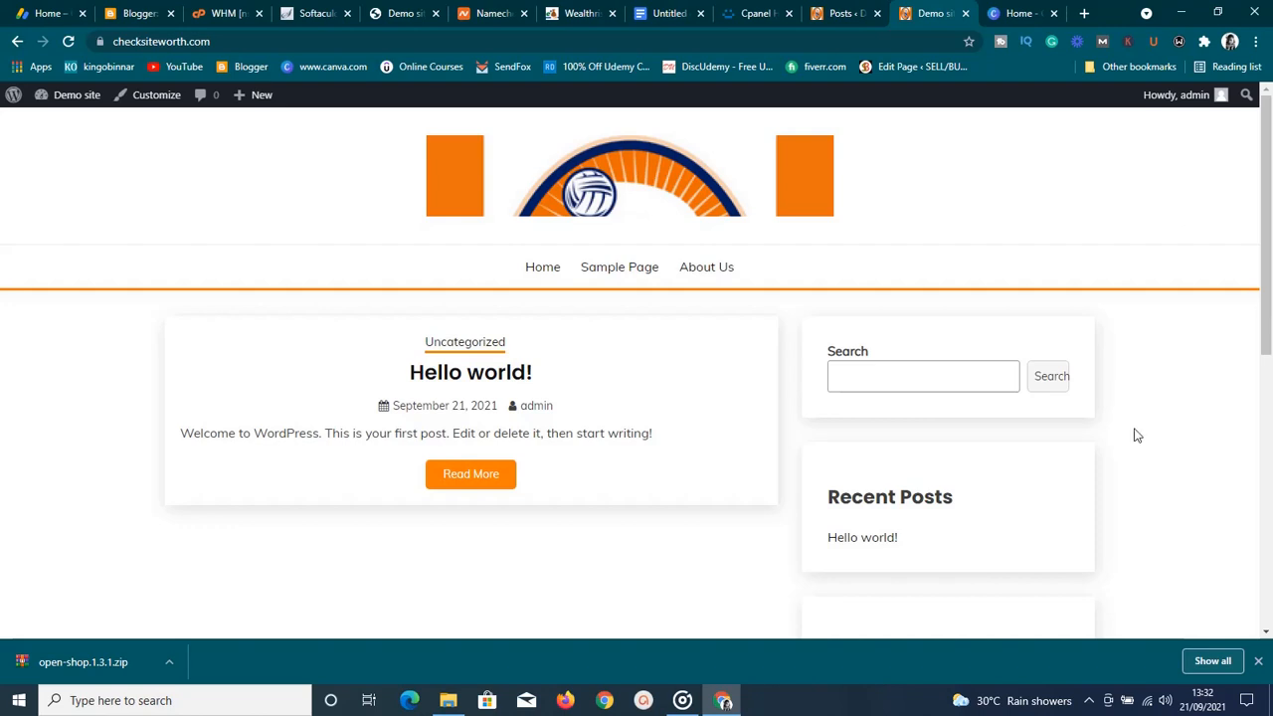
left_click(1089, 700)
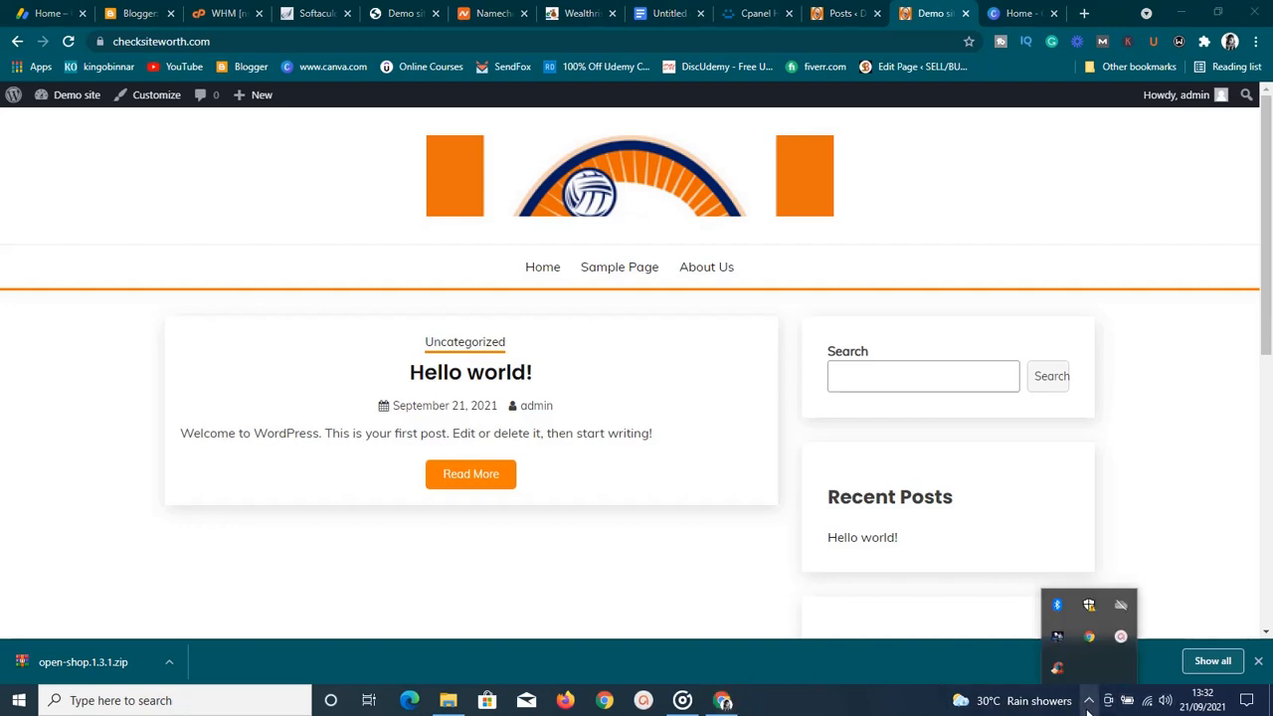
left_click(1119, 640)
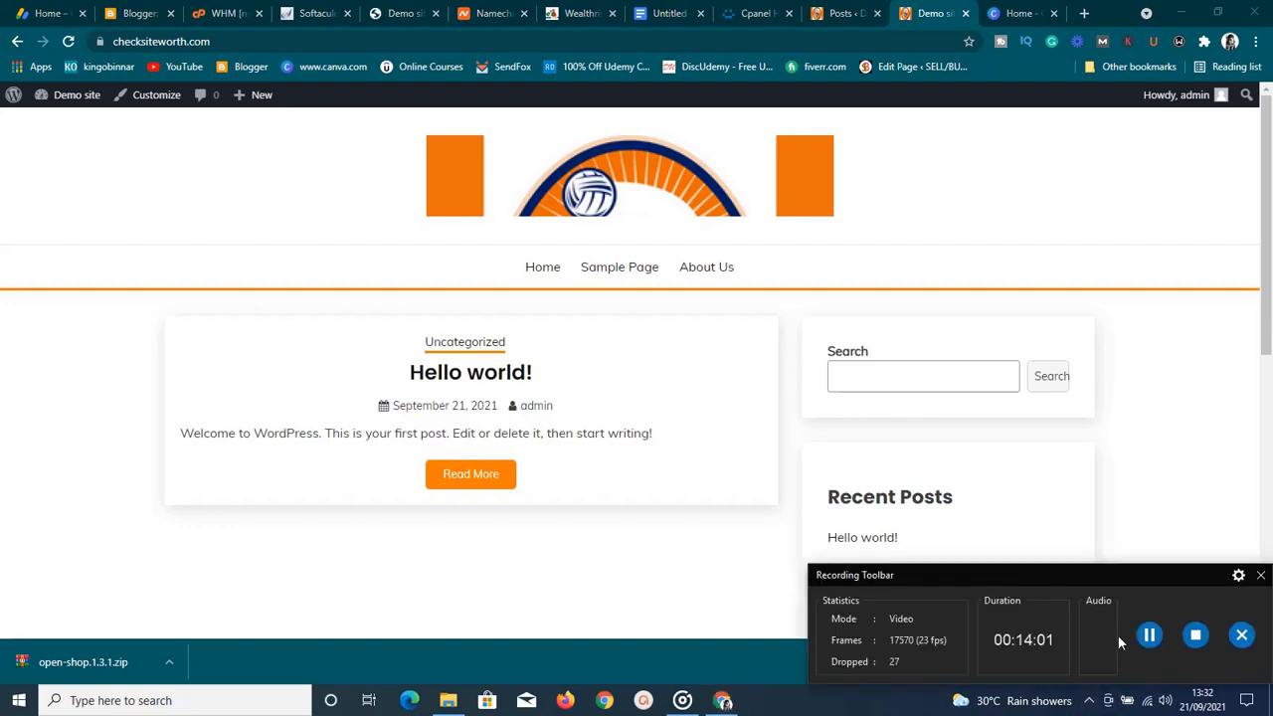